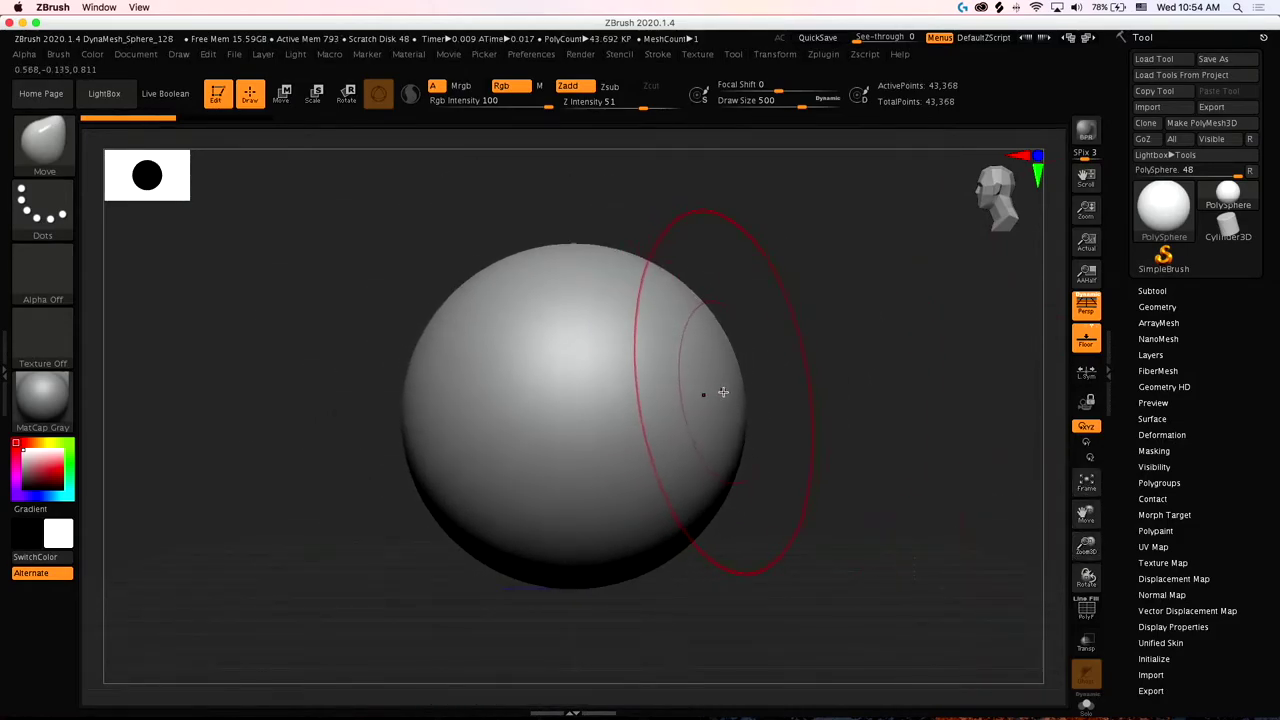
Stretch one side of the DynaMesh sphere with the Move brush into a long body tapering toward the tail
{"action": "left_click_drag", "start_coordinate": [715, 389], "coordinate": [934, 403]}
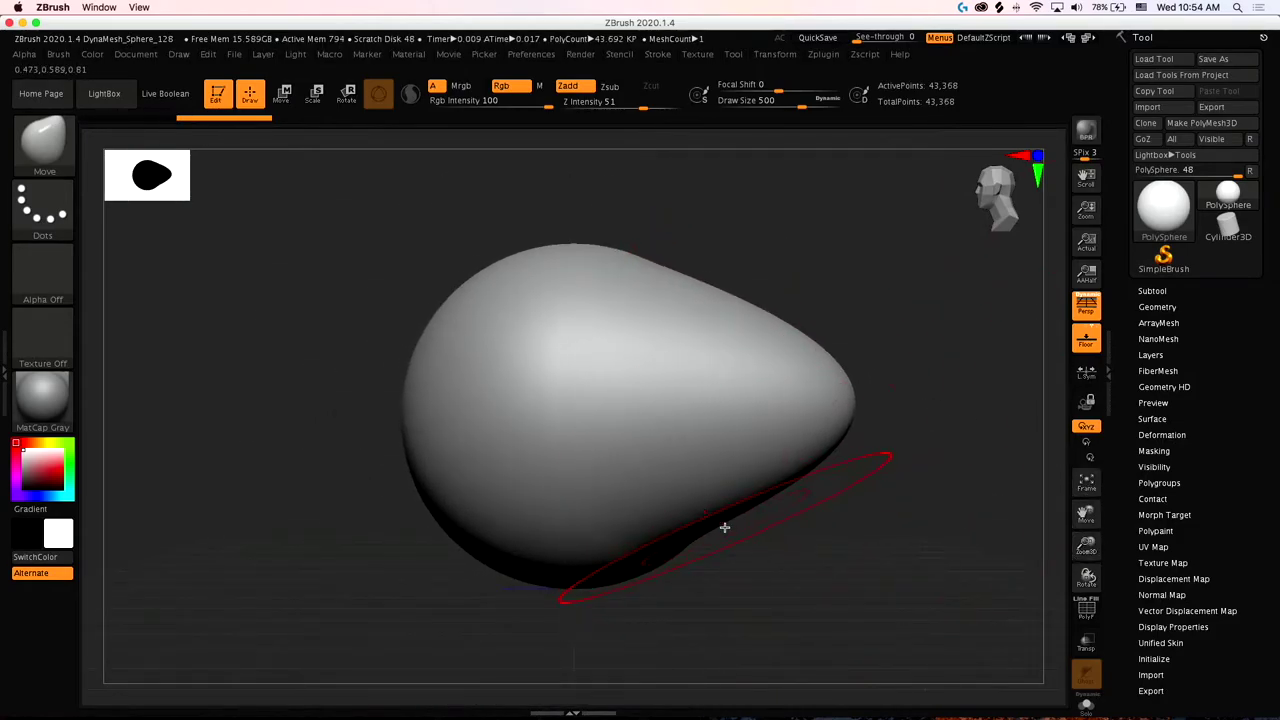
{"action": "left_click_drag", "start_coordinate": [724, 520], "coordinate": [914, 500]}
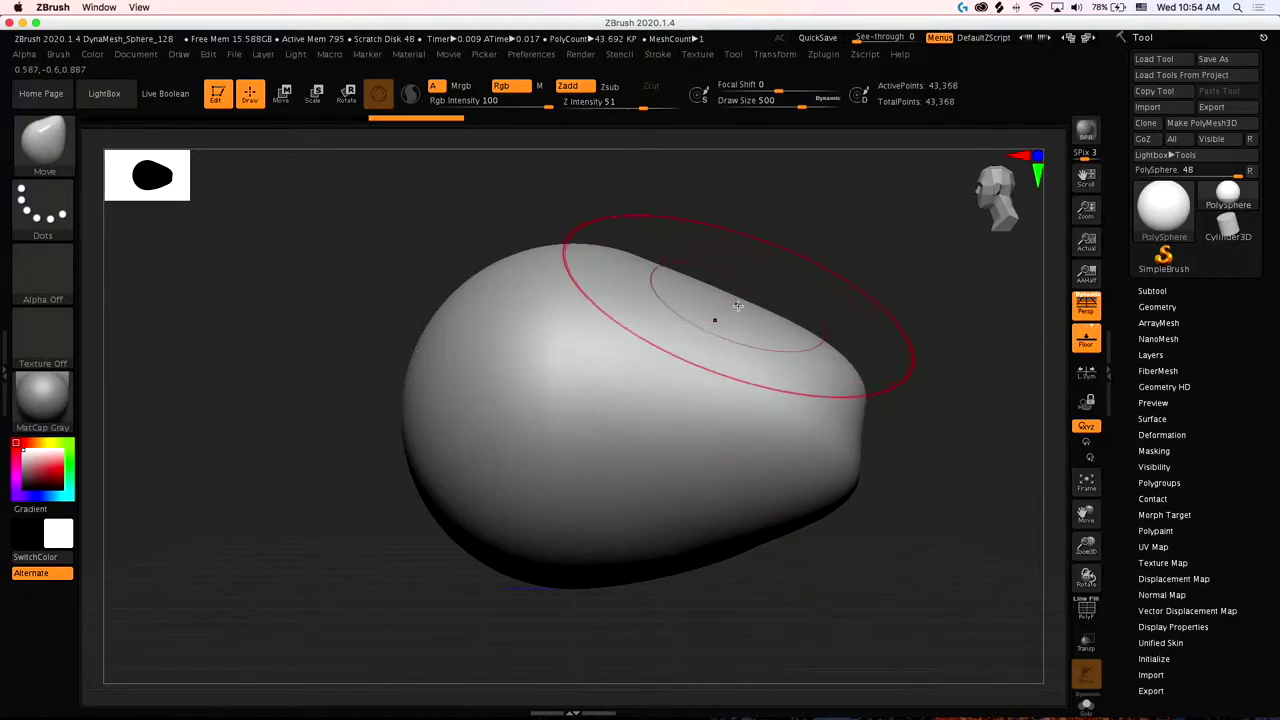
{"action": "mouse_move", "coordinate": [714, 323]}
{"action": "left_mouse_down"}
{"action": "mouse_move", "coordinate": [920, 414]}
{"action": "mouse_move", "coordinate": [929, 463]}
{"action": "left_mouse_up"}
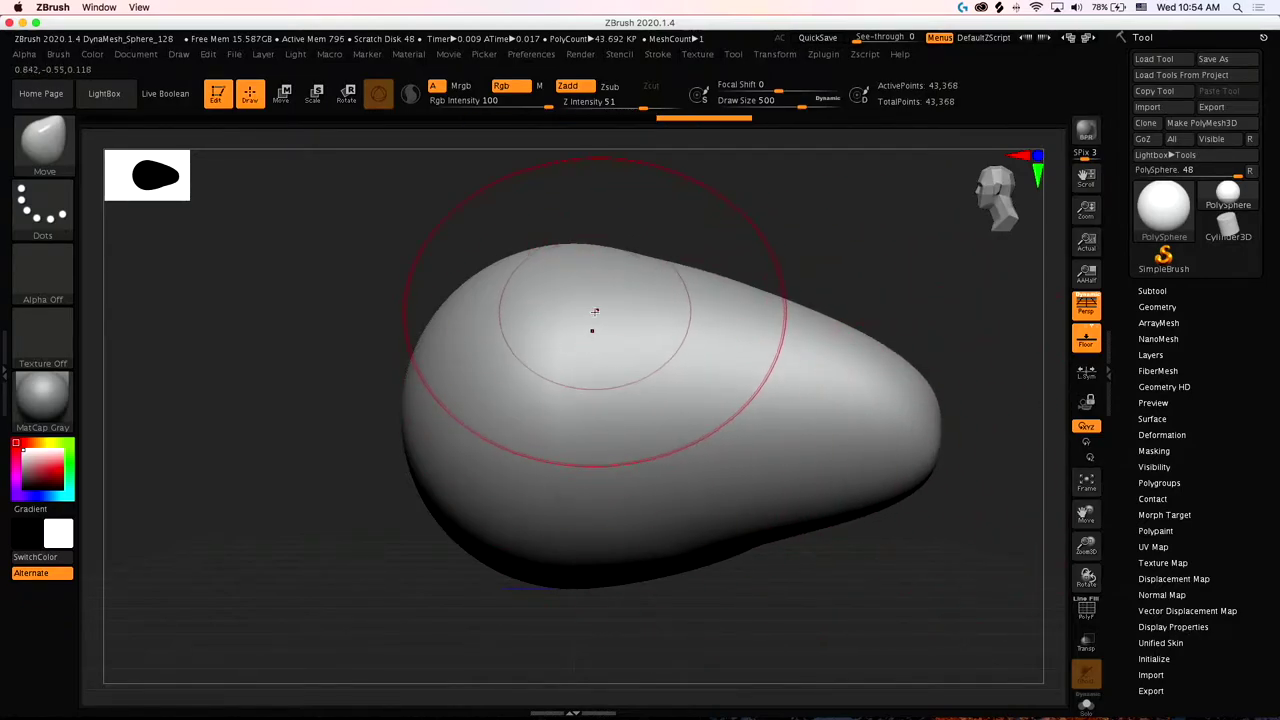
{"action": "left_click_drag", "start_coordinate": [825, 328], "coordinate": [911, 309]}
{"action": "left_click_drag", "start_coordinate": [888, 414], "coordinate": [940, 416]}
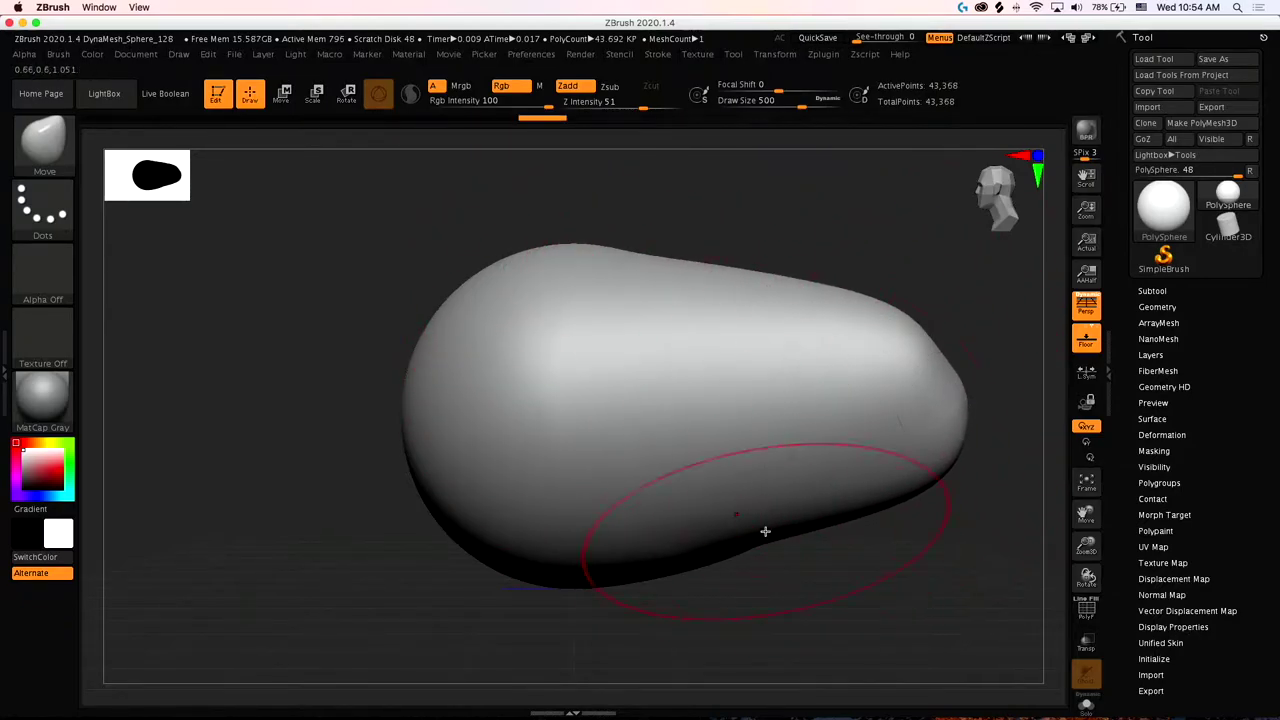
{"action": "left_click_drag", "start_coordinate": [722, 541], "coordinate": [953, 494]}
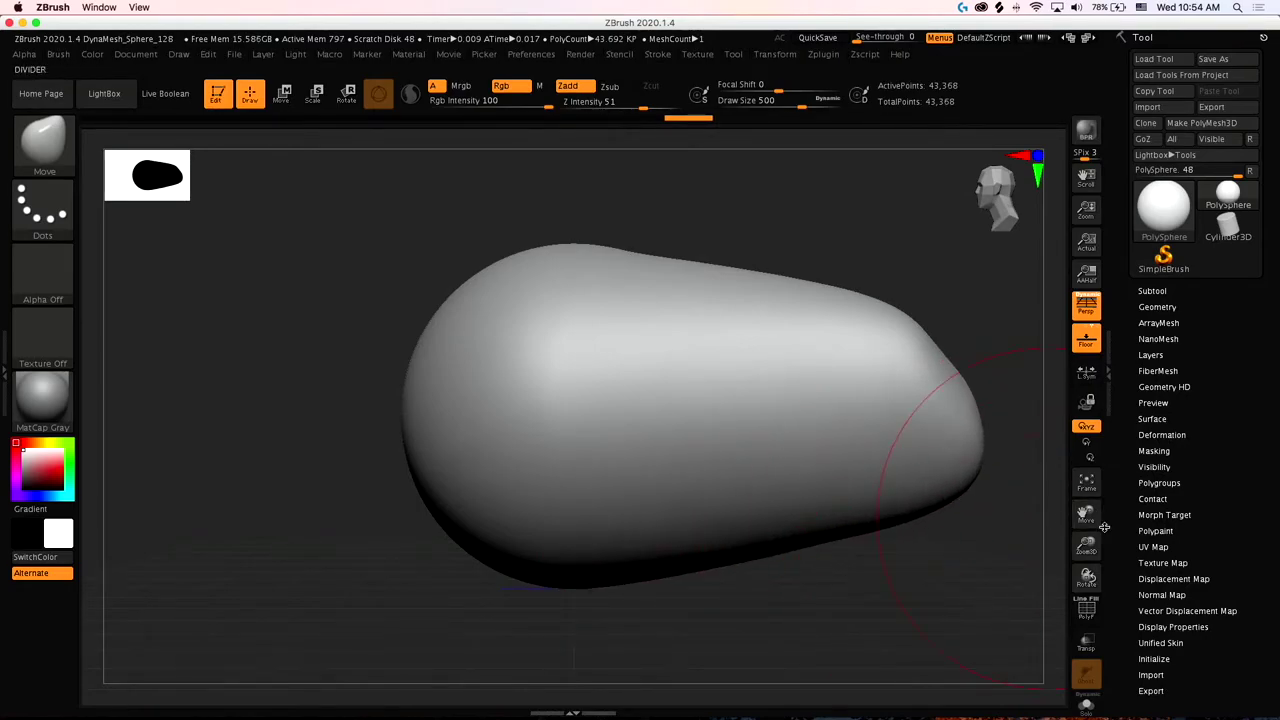
{"action": "left_click_drag", "start_coordinate": [1104, 527], "coordinate": [1007, 489]}
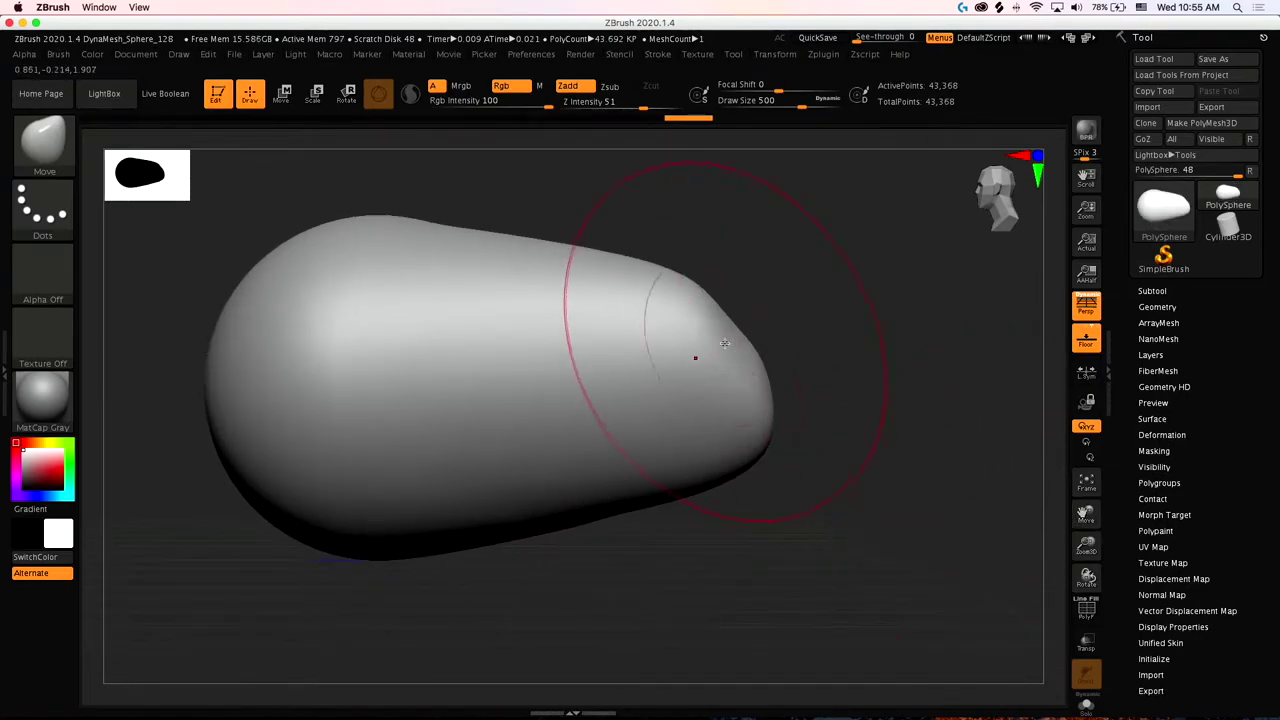
Pull the narrow end into an upturned tail tip and shape the head, back and underside with the Move brush
{"action": "left_click_drag", "start_coordinate": [725, 343], "coordinate": [766, 351]}
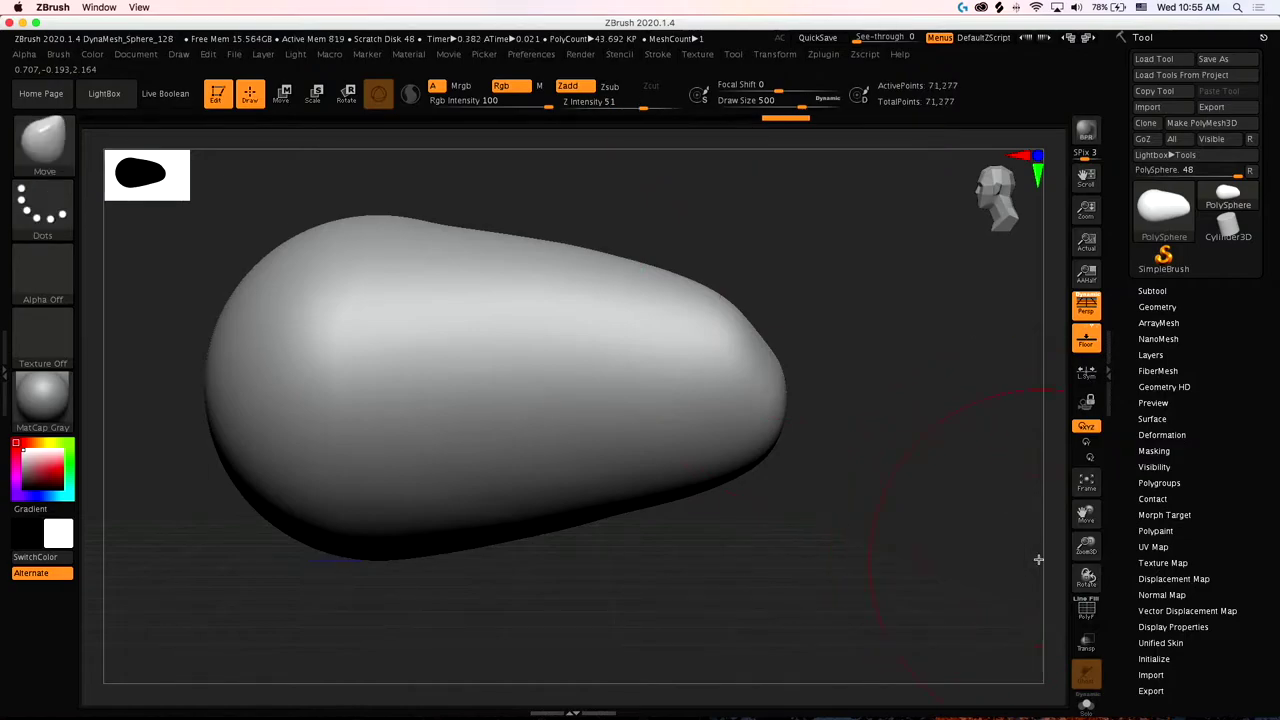
{"action": "left_click_drag", "start_coordinate": [751, 345], "coordinate": [904, 393]}
{"action": "left_click_drag", "start_coordinate": [712, 468], "coordinate": [722, 425]}
{"action": "left_click_drag", "start_coordinate": [738, 298], "coordinate": [744, 336]}
{"action": "mouse_move", "coordinate": [645, 308]}
{"action": "left_mouse_down"}
{"action": "mouse_move", "coordinate": [648, 296]}
{"action": "mouse_move", "coordinate": [806, 409]}
{"action": "mouse_move", "coordinate": [900, 357]}
{"action": "mouse_move", "coordinate": [744, 366]}
{"action": "mouse_move", "coordinate": [720, 420]}
{"action": "mouse_move", "coordinate": [720, 354]}
{"action": "mouse_move", "coordinate": [779, 455]}
{"action": "mouse_move", "coordinate": [657, 477]}
{"action": "mouse_move", "coordinate": [608, 532]}
{"action": "left_mouse_up"}
{"action": "mouse_move", "coordinate": [456, 538]}
{"action": "left_mouse_down"}
{"action": "mouse_move", "coordinate": [389, 511]}
{"action": "mouse_move", "coordinate": [583, 531]}
{"action": "mouse_move", "coordinate": [314, 523]}
{"action": "mouse_move", "coordinate": [238, 438]}
{"action": "mouse_move", "coordinate": [343, 271]}
{"action": "mouse_move", "coordinate": [232, 309]}
{"action": "left_mouse_up"}
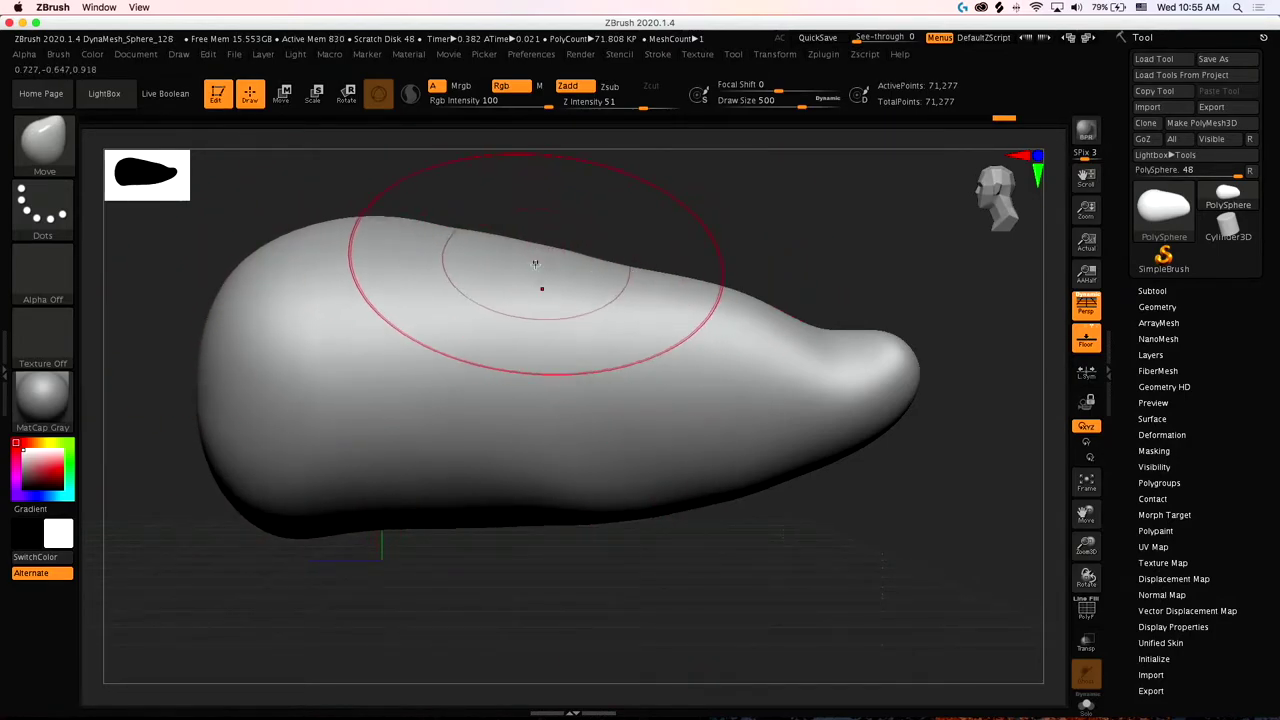
{"action": "left_click_drag", "start_coordinate": [580, 282], "coordinate": [666, 260]}
{"action": "mouse_move", "coordinate": [808, 337]}
{"action": "left_mouse_down"}
{"action": "mouse_move", "coordinate": [838, 316]}
{"action": "mouse_move", "coordinate": [910, 326]}
{"action": "mouse_move", "coordinate": [843, 343]}
{"action": "left_mouse_up"}
{"action": "left_click", "coordinate": [770, 105]}
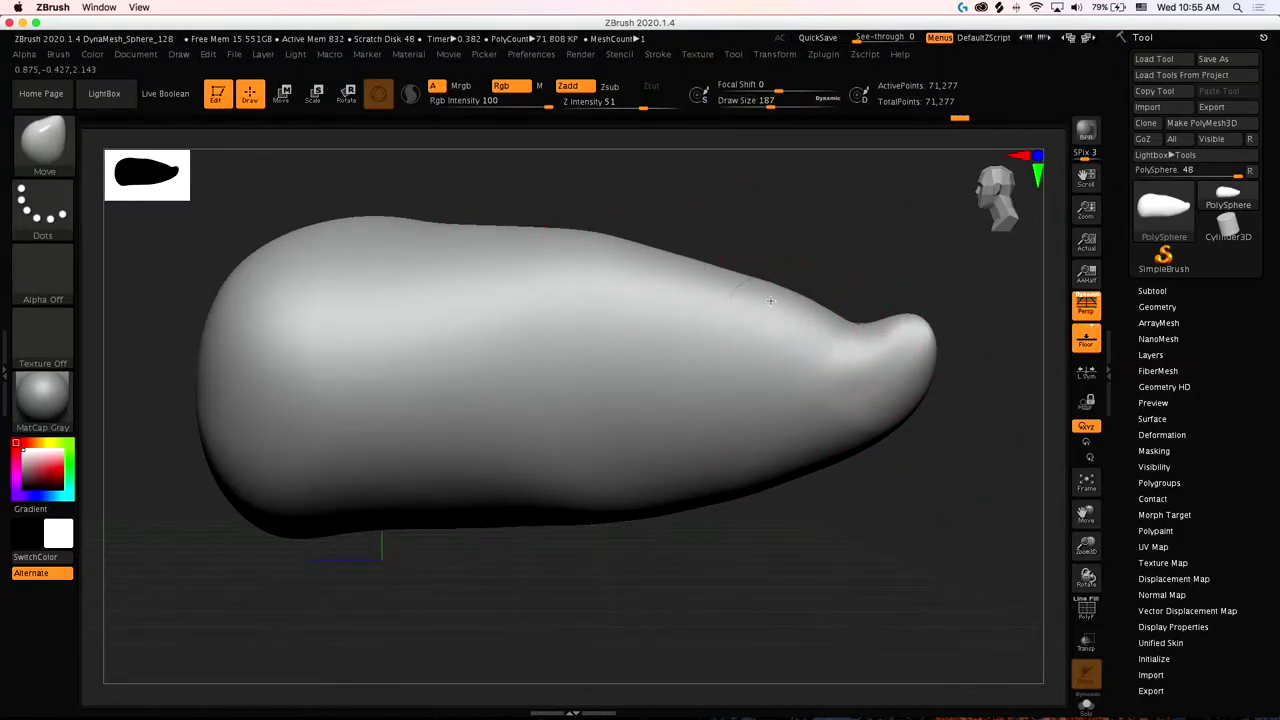
{"action": "mouse_move", "coordinate": [797, 300]}
{"action": "left_mouse_down"}
{"action": "mouse_move", "coordinate": [814, 316]}
{"action": "mouse_move", "coordinate": [811, 341]}
{"action": "mouse_move", "coordinate": [832, 325]}
{"action": "mouse_move", "coordinate": [856, 332]}
{"action": "left_mouse_up"}
{"action": "key", "text": "ctrl+z"}
{"action": "key", "text": "ctrl+z"}
{"action": "left_click", "coordinate": [758, 104]}
{"action": "key", "text": "ctrl+z"}
Set the brush size to 293 and remesh the stretched body with DynaMesh
{"action": "left_click", "coordinate": [783, 104]}
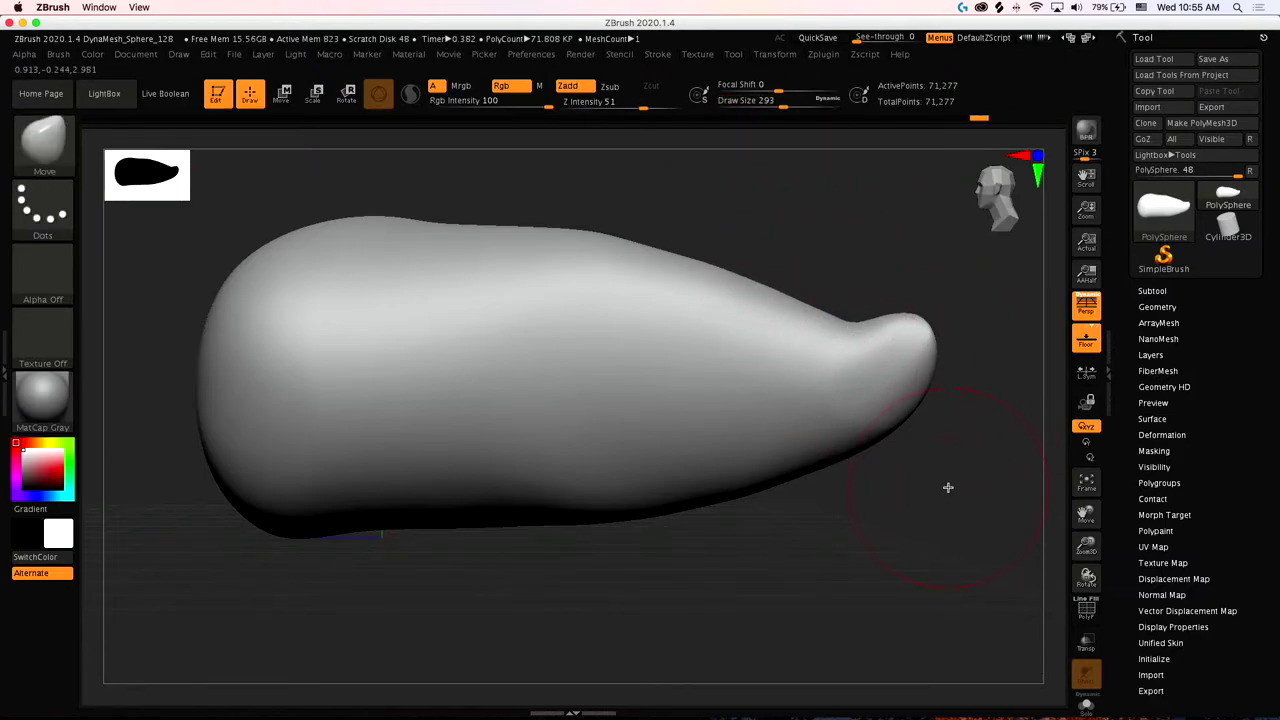
{"action": "mouse_move", "coordinate": [958, 440]}
{"action": "left_mouse_down", "text": "ctrl"}
{"action": "mouse_move", "coordinate": [989, 489]}
{"action": "mouse_move", "coordinate": [995, 479]}
{"action": "mouse_move", "coordinate": [900, 508]}
{"action": "mouse_move", "coordinate": [888, 482]}
{"action": "left_mouse_up", "text": "ctrl"}
{"action": "left_click_drag", "start_coordinate": [1088, 547], "coordinate": [828, 484]}
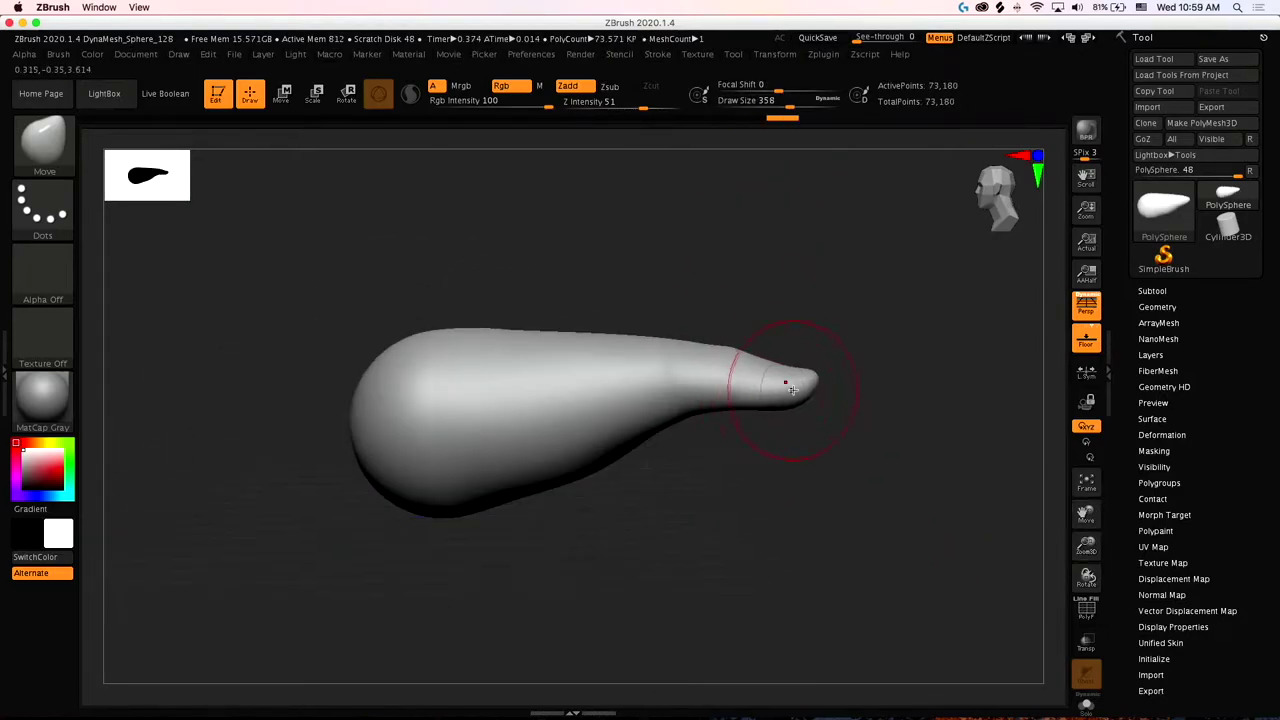
Set the Move brush size to 517 and pull the underside of the body and tail base downward
{"action": "left_click_drag", "start_coordinate": [694, 400], "coordinate": [726, 446]}
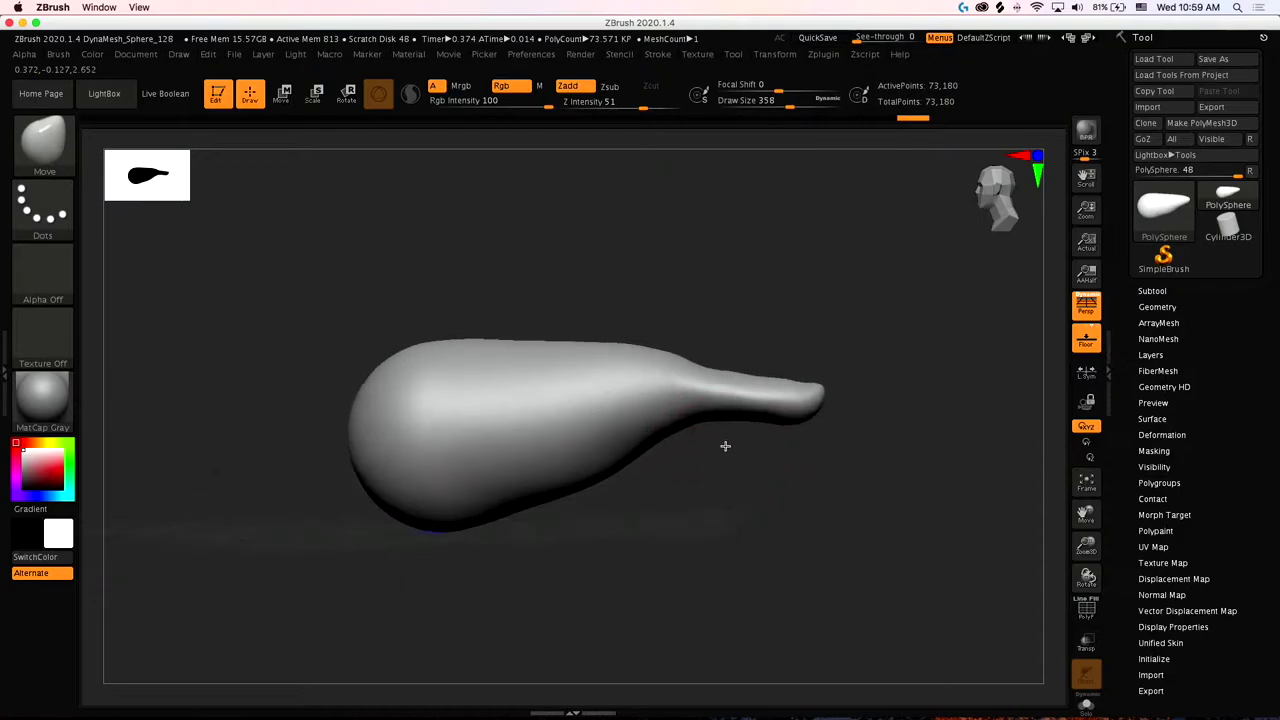
{"action": "left_click_drag", "start_coordinate": [784, 98], "coordinate": [801, 101]}
{"action": "left_click_drag", "start_coordinate": [674, 422], "coordinate": [692, 455]}
{"action": "left_click_drag", "start_coordinate": [826, 474], "coordinate": [750, 500]}
{"action": "left_click_drag", "start_coordinate": [714, 446], "coordinate": [726, 471]}
{"action": "left_click_drag", "start_coordinate": [756, 520], "coordinate": [836, 507]}
{"action": "left_click_drag", "start_coordinate": [637, 456], "coordinate": [632, 485]}
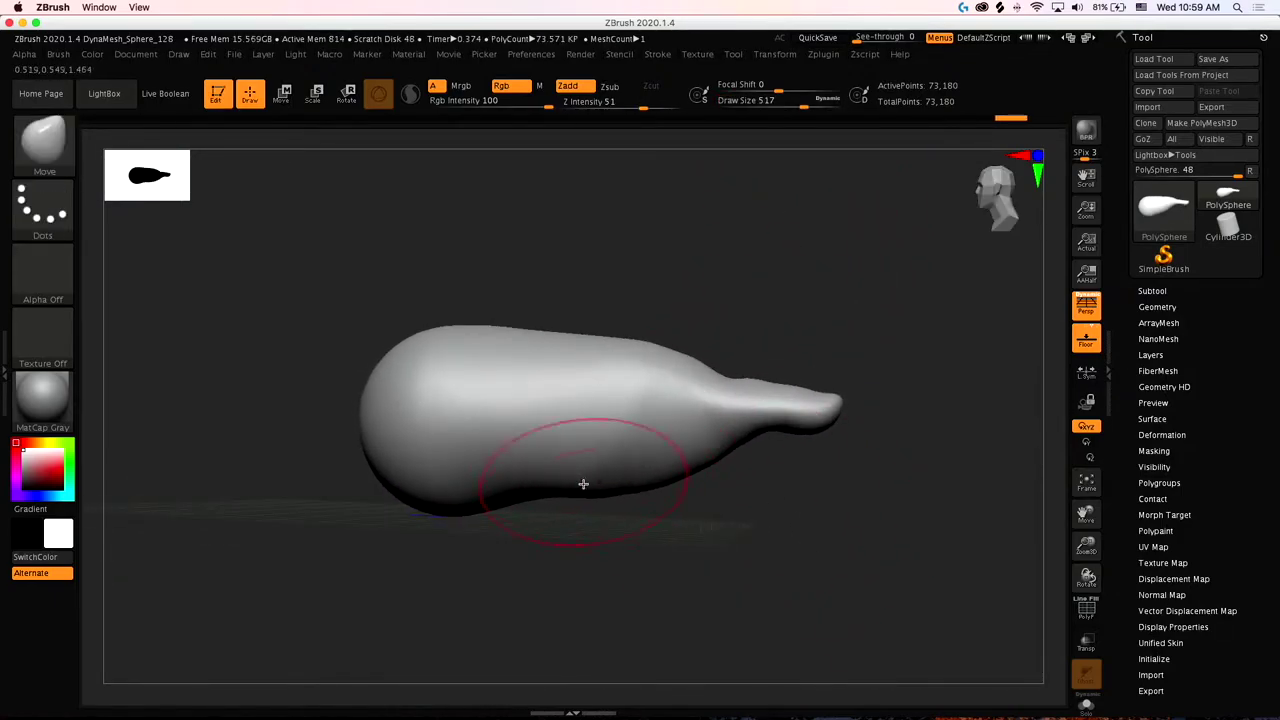
Fill out the belly into an even underside and thicken the lower side of the tail with the Move brush
{"action": "mouse_move", "coordinate": [548, 485]}
{"action": "left_mouse_down"}
{"action": "mouse_move", "coordinate": [550, 506]}
{"action": "mouse_move", "coordinate": [601, 502]}
{"action": "left_mouse_up"}
{"action": "left_click_drag", "start_coordinate": [657, 476], "coordinate": [661, 490]}
{"action": "left_click_drag", "start_coordinate": [517, 493], "coordinate": [521, 506]}
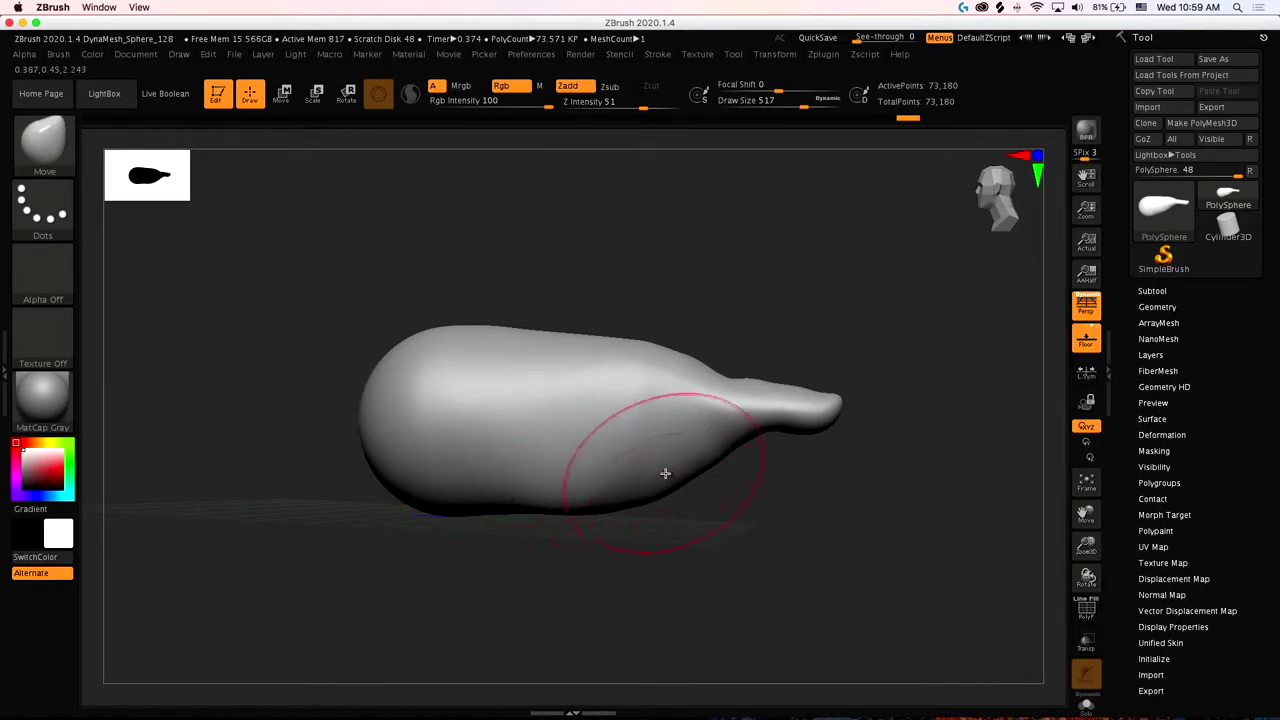
{"action": "left_click_drag", "start_coordinate": [668, 474], "coordinate": [675, 488]}
{"action": "left_click_drag", "start_coordinate": [738, 431], "coordinate": [763, 466]}
{"action": "left_click_drag", "start_coordinate": [795, 432], "coordinate": [816, 450]}
Smooth the transition between the body and the tail
{"action": "mouse_move", "coordinate": [920, 446]}
{"action": "left_mouse_down"}
{"action": "mouse_move", "coordinate": [923, 420]}
{"action": "mouse_move", "coordinate": [857, 354]}
{"action": "left_mouse_up"}
{"action": "left_click_drag", "start_coordinate": [776, 368], "coordinate": [801, 373], "text": "shift"}
{"action": "left_click_drag", "start_coordinate": [840, 523], "coordinate": [880, 371], "text": "shift"}
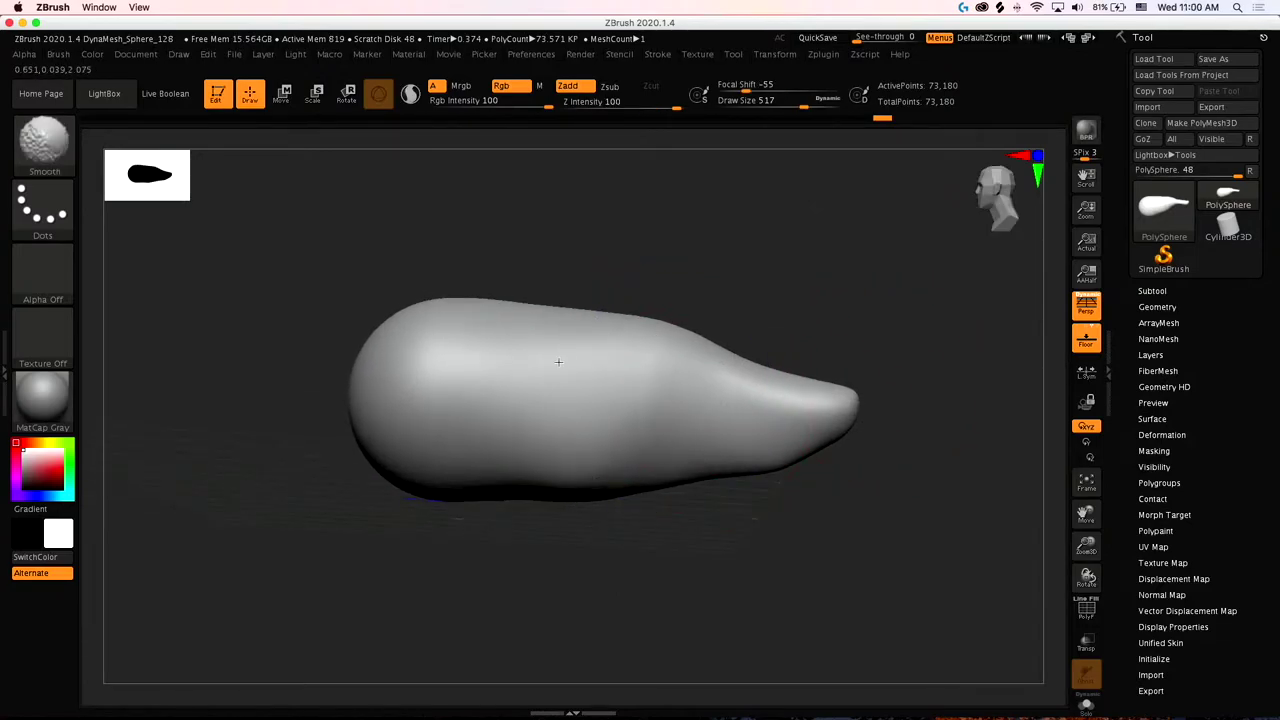
Form a raised head, a dip in the back and an upward-curving tail, and remesh the body
{"action": "left_click_drag", "start_coordinate": [393, 322], "coordinate": [375, 304]}
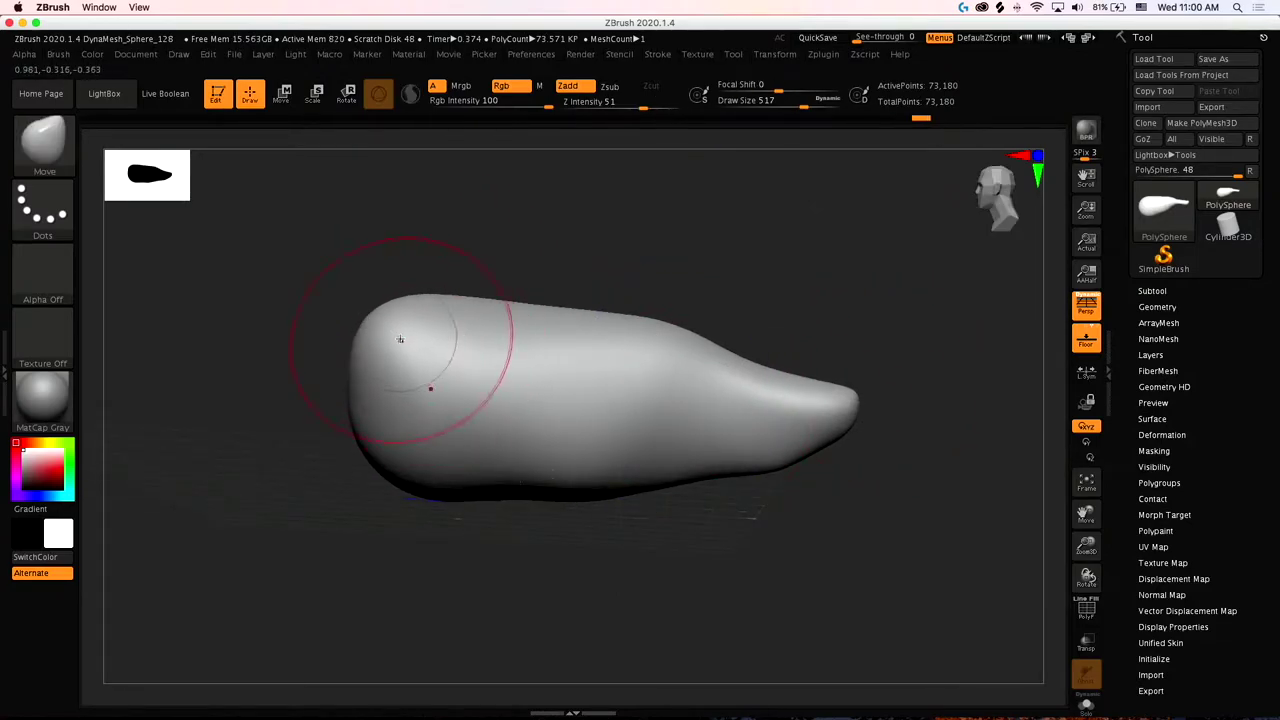
{"action": "mouse_move", "coordinate": [531, 311]}
{"action": "left_mouse_down"}
{"action": "mouse_move", "coordinate": [531, 337]}
{"action": "mouse_move", "coordinate": [571, 326]}
{"action": "left_mouse_up"}
{"action": "left_click_drag", "start_coordinate": [892, 400], "coordinate": [873, 368]}
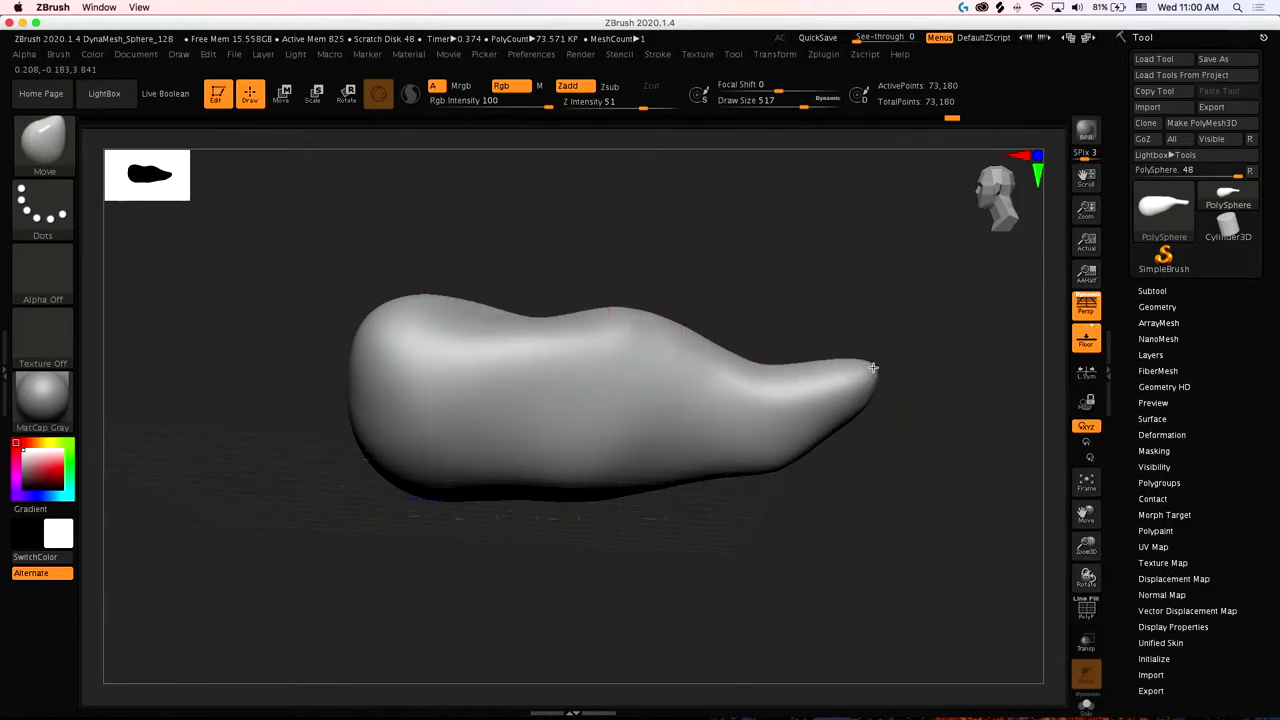
{"action": "key", "text": "ctrl+z"}
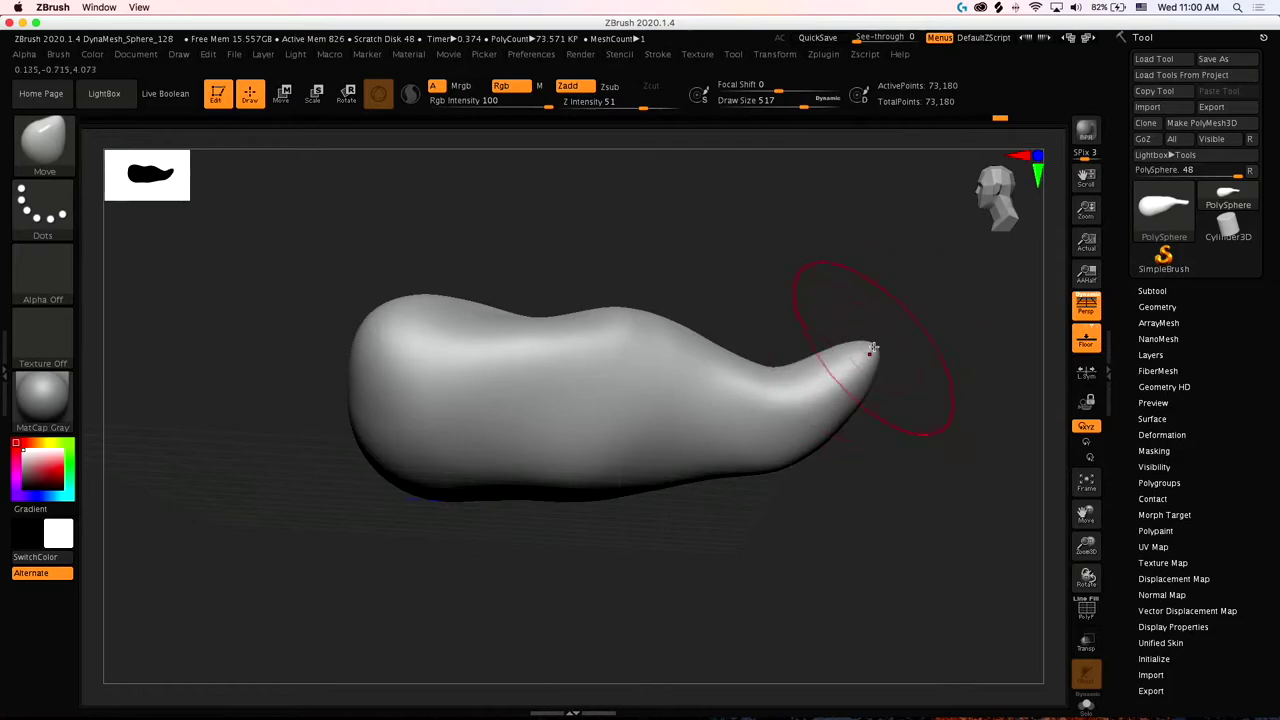
{"action": "mouse_move", "coordinate": [862, 395]}
{"action": "left_mouse_down"}
{"action": "mouse_move", "coordinate": [893, 334]}
{"action": "mouse_move", "coordinate": [932, 484]}
{"action": "mouse_move", "coordinate": [811, 363]}
{"action": "left_mouse_up"}
{"action": "left_click_drag", "start_coordinate": [888, 492], "coordinate": [966, 562], "text": "ctrl"}
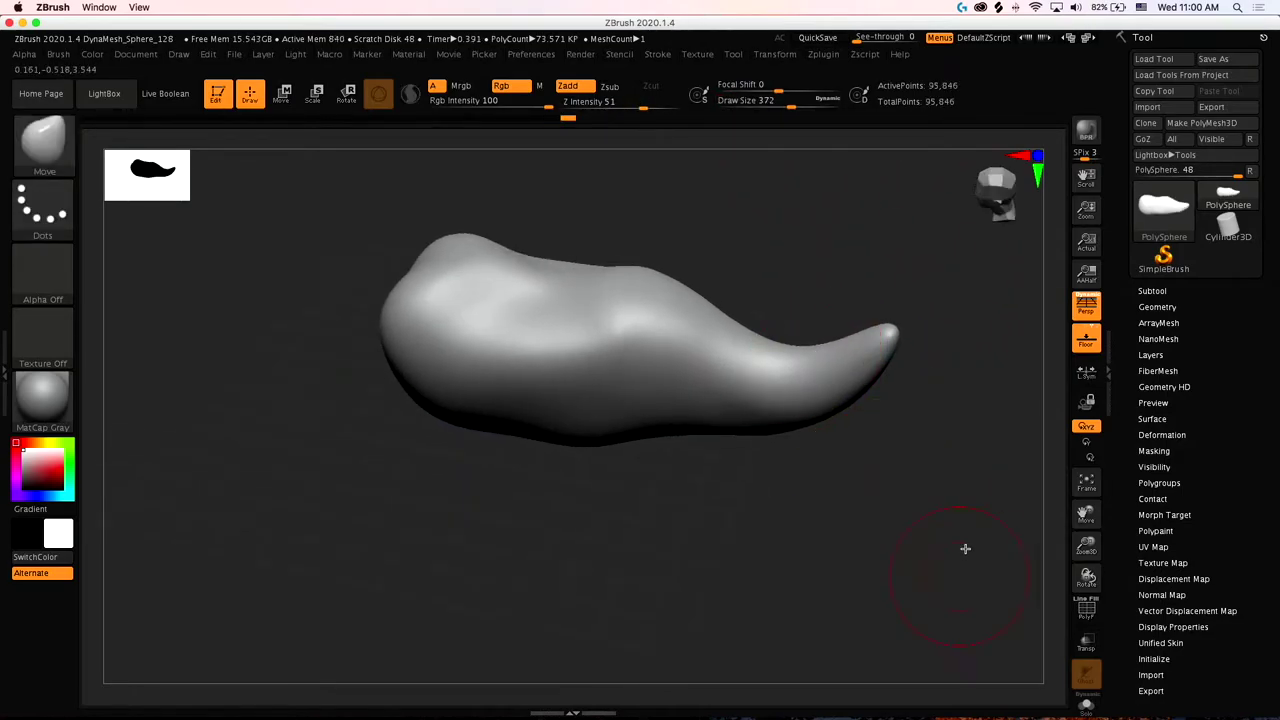
Pull the tail end upward and draw its tip out sideways into symmetrical flukes with the Move brush
{"action": "left_click_drag", "start_coordinate": [922, 466], "coordinate": [927, 412]}
{"action": "mouse_move", "coordinate": [888, 322]}
{"action": "left_mouse_down"}
{"action": "mouse_move", "coordinate": [929, 260]}
{"action": "mouse_move", "coordinate": [883, 268]}
{"action": "mouse_move", "coordinate": [846, 364]}
{"action": "mouse_move", "coordinate": [890, 300]}
{"action": "left_mouse_up"}
{"action": "left_click_drag", "start_coordinate": [955, 352], "coordinate": [980, 497]}
{"action": "left_click_drag", "start_coordinate": [960, 398], "coordinate": [926, 316]}
{"action": "left_click_drag", "start_coordinate": [889, 226], "coordinate": [873, 215]}
{"action": "left_click_drag", "start_coordinate": [960, 310], "coordinate": [990, 432]}
{"action": "left_click_drag", "start_coordinate": [874, 232], "coordinate": [886, 216]}
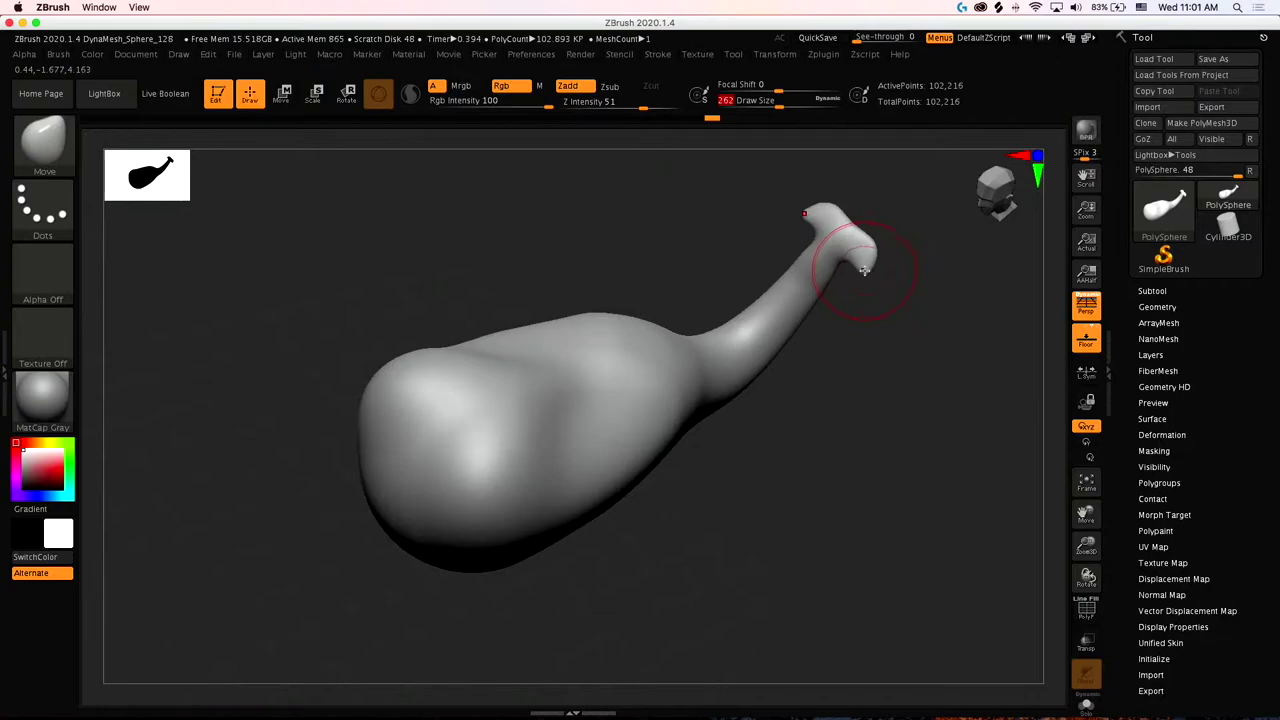
{"action": "mouse_move", "coordinate": [868, 272]}
{"action": "left_mouse_down"}
{"action": "mouse_move", "coordinate": [859, 327]}
{"action": "mouse_move", "coordinate": [878, 239]}
{"action": "mouse_move", "coordinate": [902, 283]}
{"action": "left_mouse_up"}
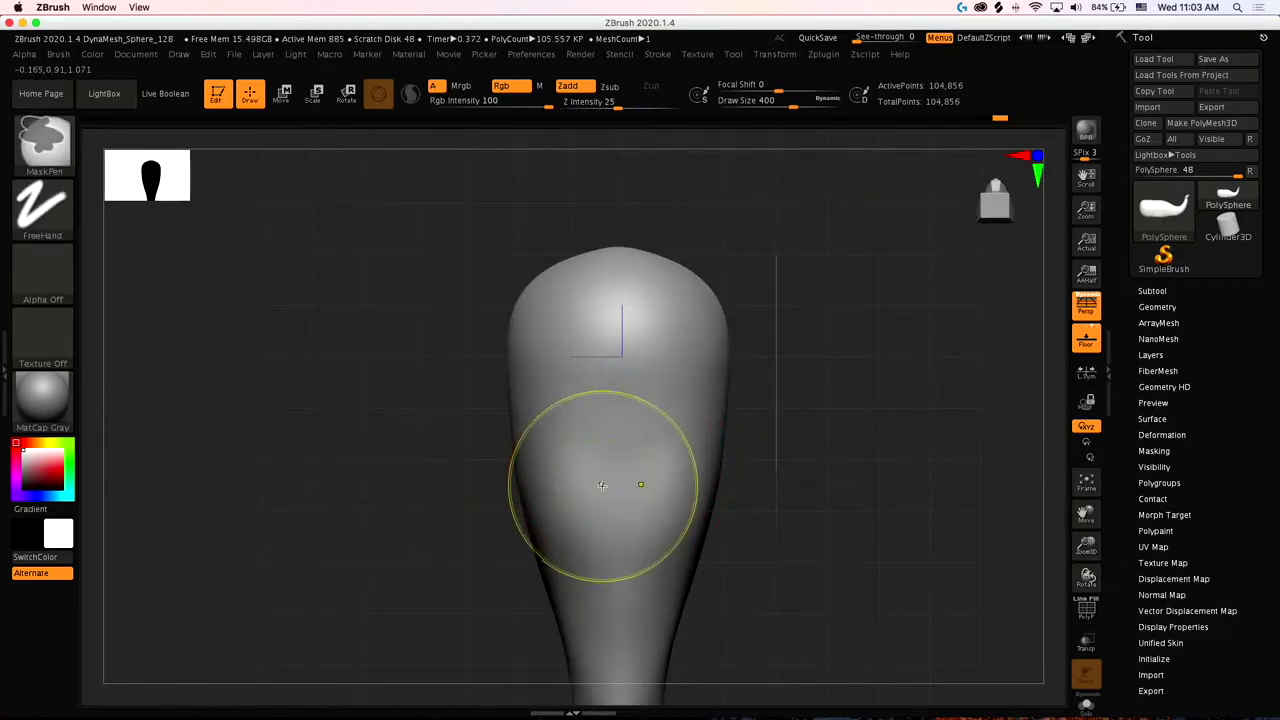
Mask an elongated oval area on the underside of the head and body
{"action": "mouse_move", "coordinate": [600, 482]}
{"action": "left_mouse_down", "text": "ctrl"}
{"action": "mouse_move", "coordinate": [628, 329]}
{"action": "mouse_move", "coordinate": [628, 467]}
{"action": "mouse_move", "coordinate": [649, 364]}
{"action": "mouse_move", "coordinate": [643, 379]}
{"action": "left_mouse_up", "text": "ctrl"}
{"action": "key", "text": "ctrl+z"}
{"action": "mouse_move", "coordinate": [871, 380]}
{"action": "left_mouse_down"}
{"action": "mouse_move", "coordinate": [951, 434]}
{"action": "mouse_move", "coordinate": [876, 394]}
{"action": "left_mouse_up"}
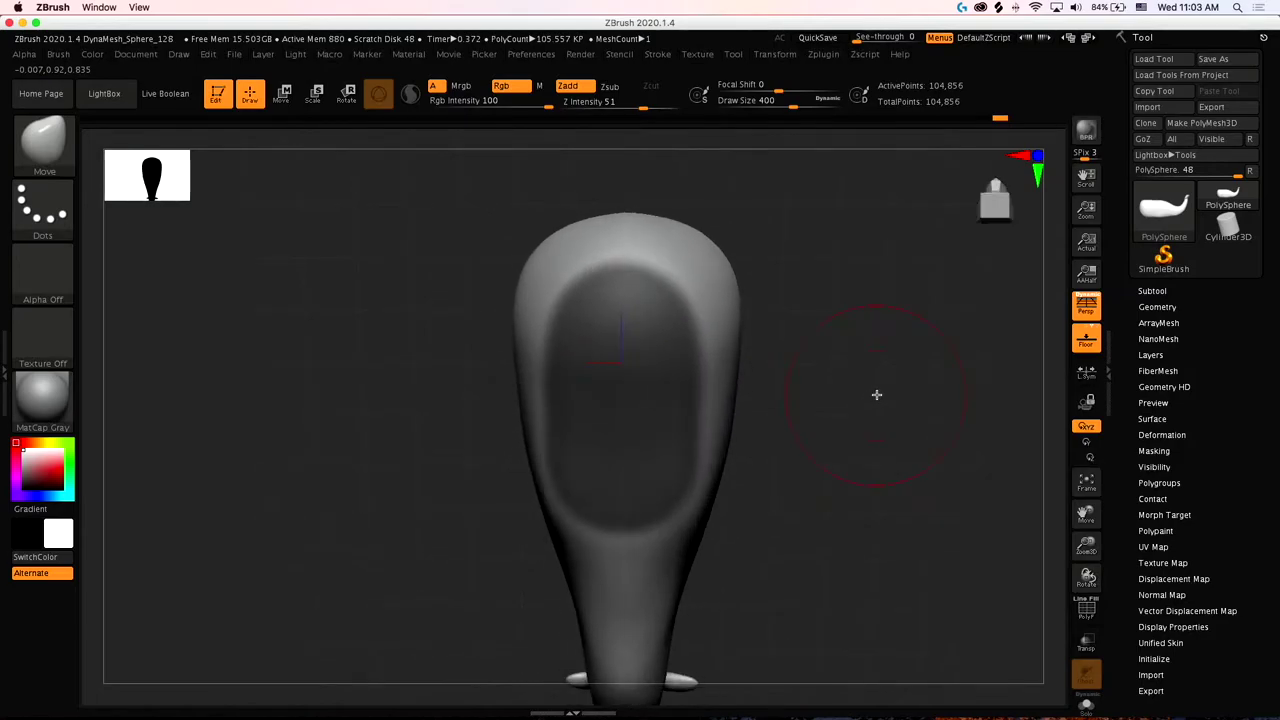
Extract the masked oval with smoothness 5 and thickness 0.02, and accept it as a new subtool
{"action": "scroll", "coordinate": [1140, 500], "scroll_direction": "down", "scroll_amount": 1}
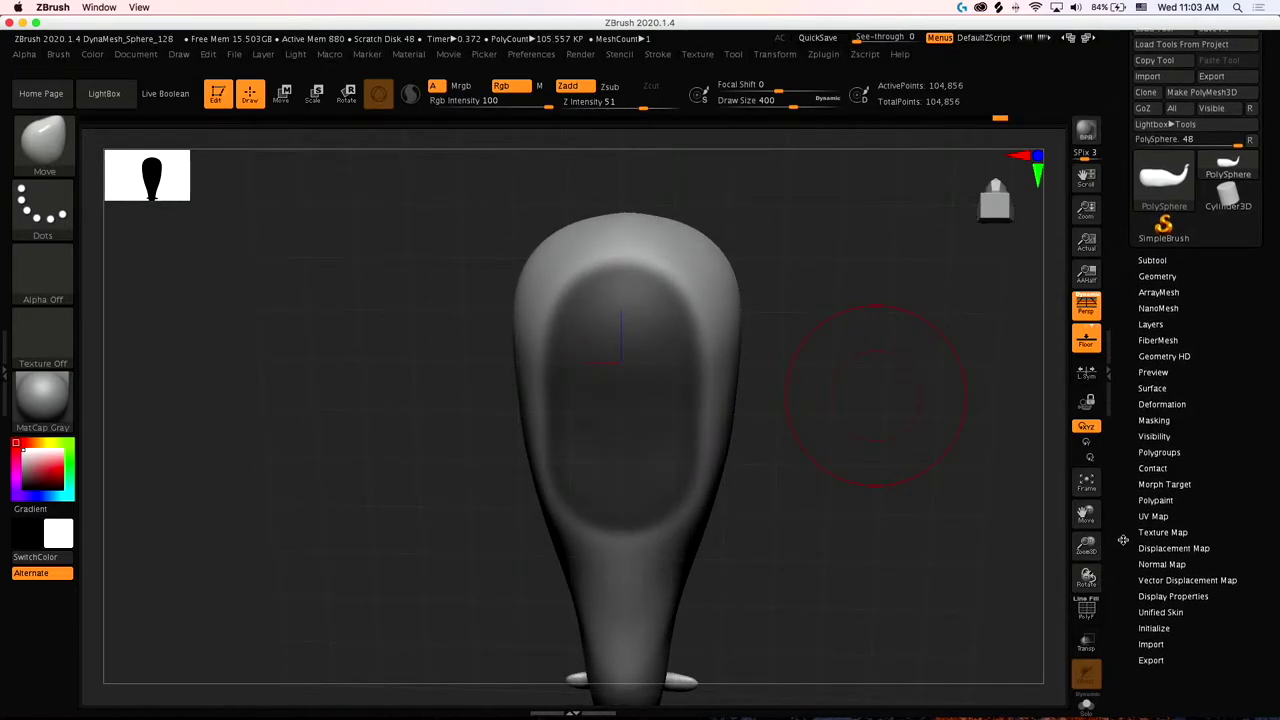
{"action": "left_click", "coordinate": [1157, 273]}
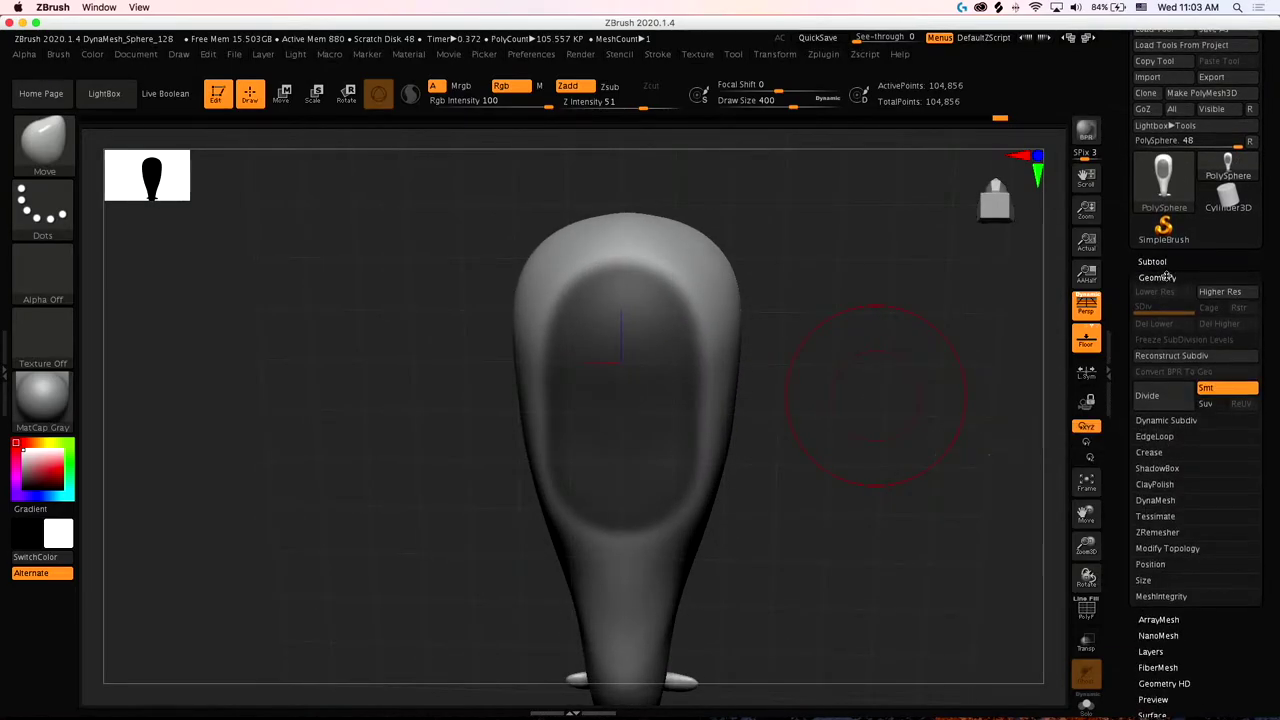
{"action": "left_click", "coordinate": [1152, 258]}
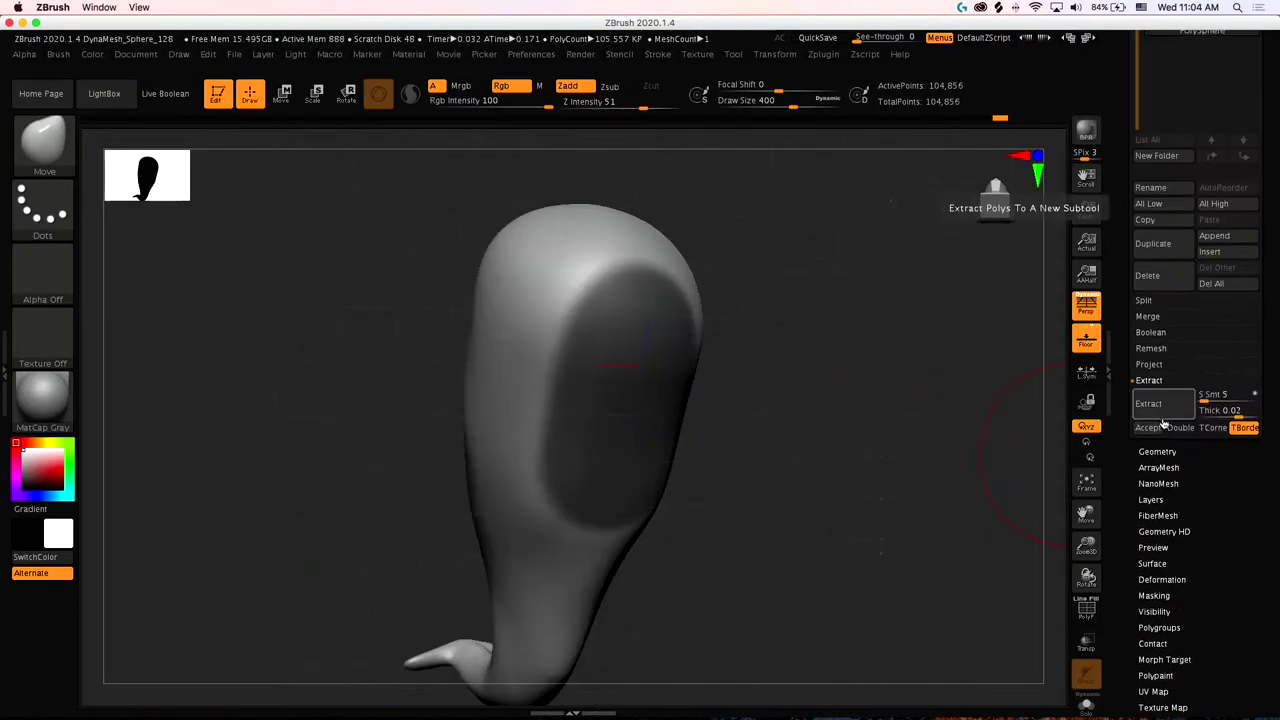
{"action": "left_click", "coordinate": [1163, 415]}
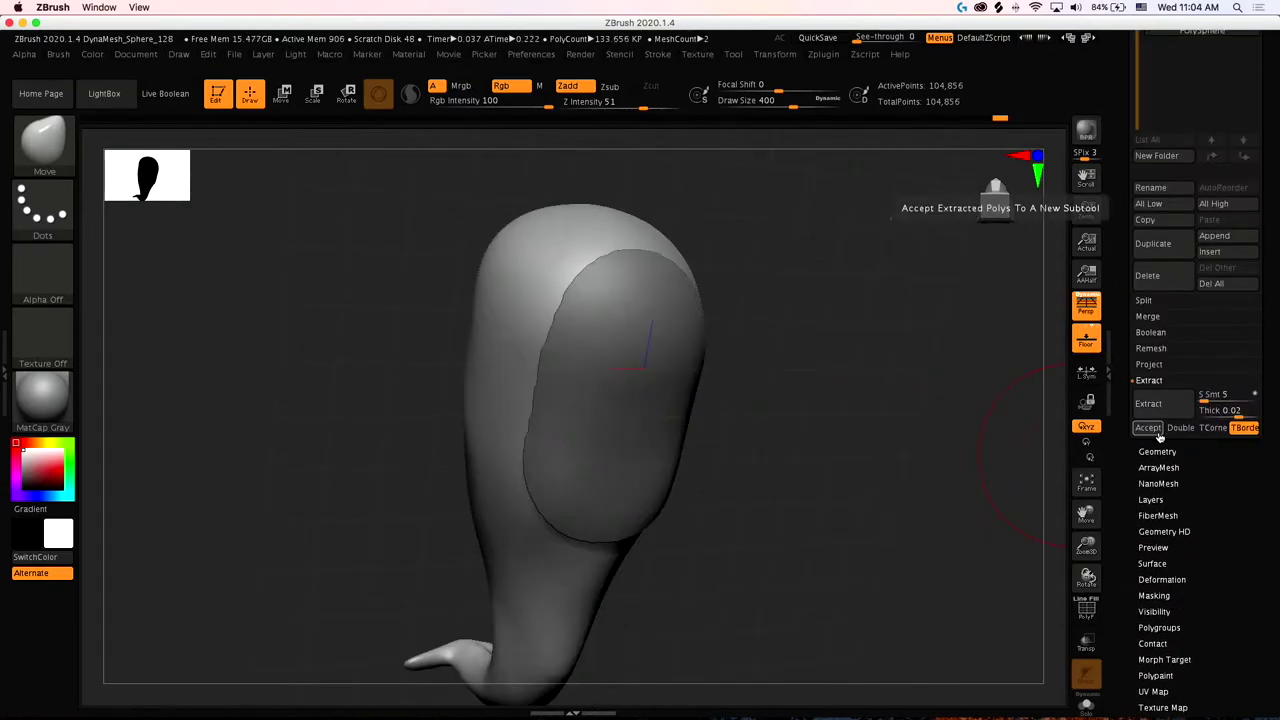
{"action": "left_click", "coordinate": [1158, 437]}
Smooth the rear edge of the extracted lower jaw piece where it meets the body
{"action": "mouse_move", "coordinate": [1020, 490]}
{"action": "left_mouse_down"}
{"action": "mouse_move", "coordinate": [963, 509]}
{"action": "mouse_move", "coordinate": [983, 529]}
{"action": "mouse_move", "coordinate": [949, 534]}
{"action": "mouse_move", "coordinate": [874, 591]}
{"action": "mouse_move", "coordinate": [877, 560]}
{"action": "mouse_move", "coordinate": [966, 574]}
{"action": "mouse_move", "coordinate": [947, 553]}
{"action": "mouse_move", "coordinate": [978, 485]}
{"action": "left_mouse_up"}
{"action": "left_click_drag", "start_coordinate": [775, 551], "coordinate": [962, 554]}
{"action": "scroll", "coordinate": [1175, 500], "scroll_direction": "down", "scroll_amount": 3}
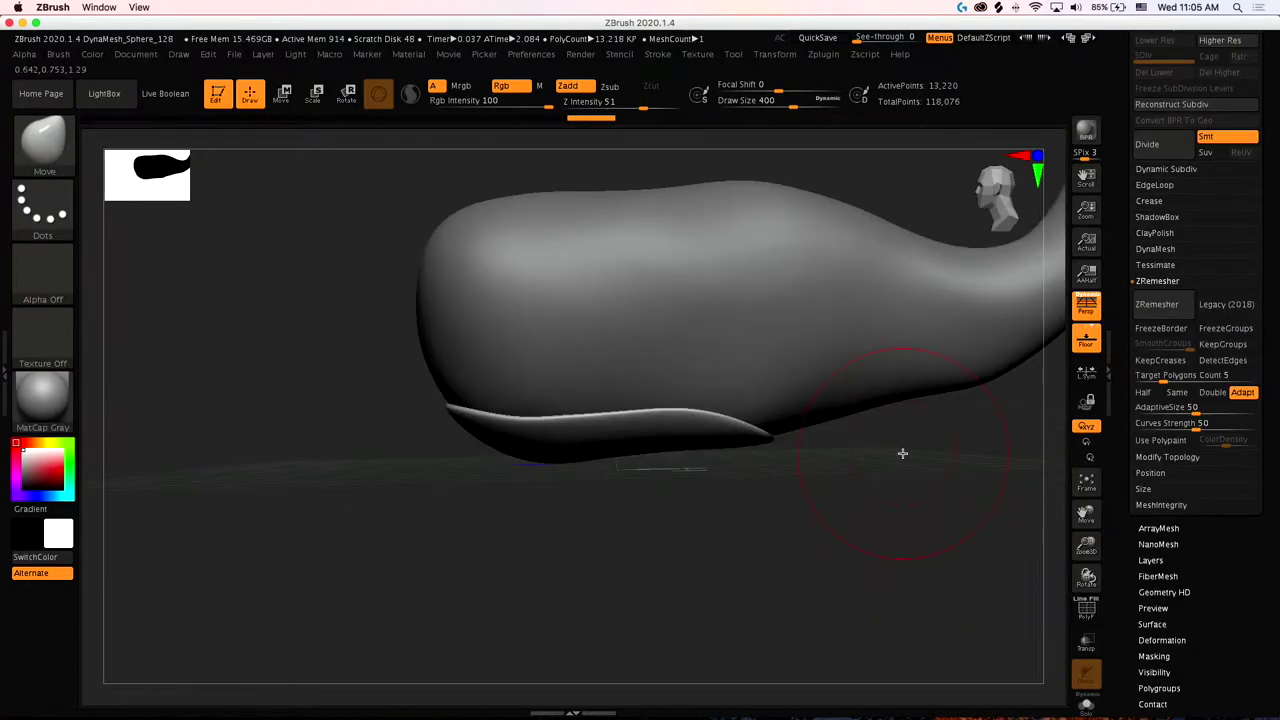
{"action": "mouse_move", "coordinate": [700, 425]}
{"action": "left_mouse_down", "text": "shift"}
{"action": "mouse_move", "coordinate": [784, 434]}
{"action": "mouse_move", "coordinate": [806, 463]}
{"action": "mouse_move", "coordinate": [808, 363]}
{"action": "left_mouse_up", "text": "shift"}
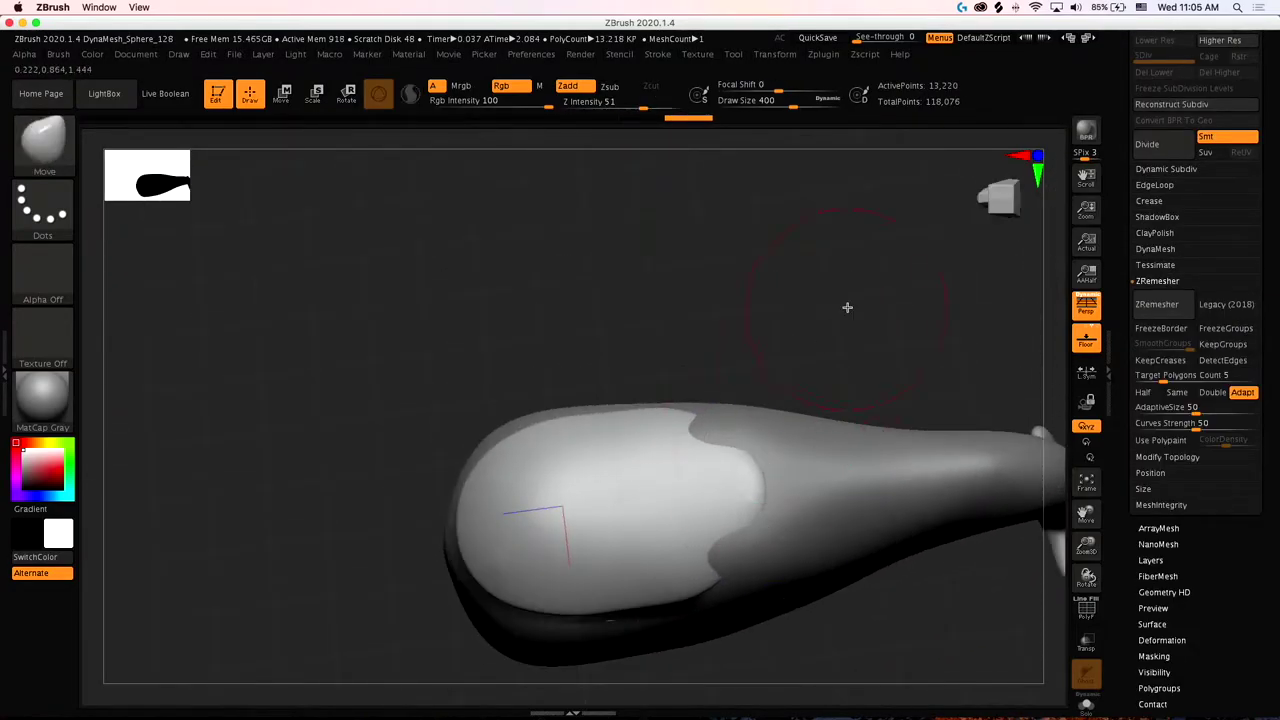
{"action": "left_click_drag", "start_coordinate": [847, 307], "coordinate": [840, 402]}
{"action": "left_click_drag", "start_coordinate": [869, 233], "coordinate": [881, 337]}
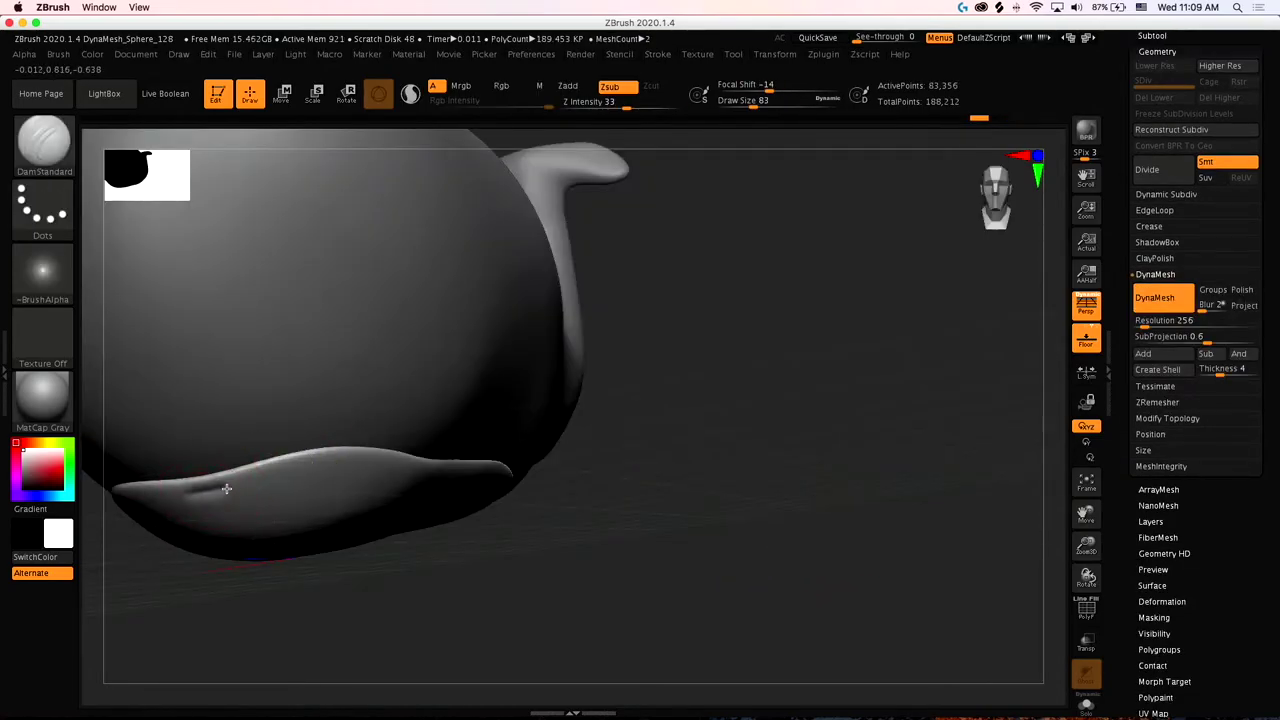
Carve a groove along the lower jaw's upper edge with the DamStandard brush and smooth it into the surface
{"action": "left_click_drag", "start_coordinate": [636, 467], "coordinate": [737, 423]}
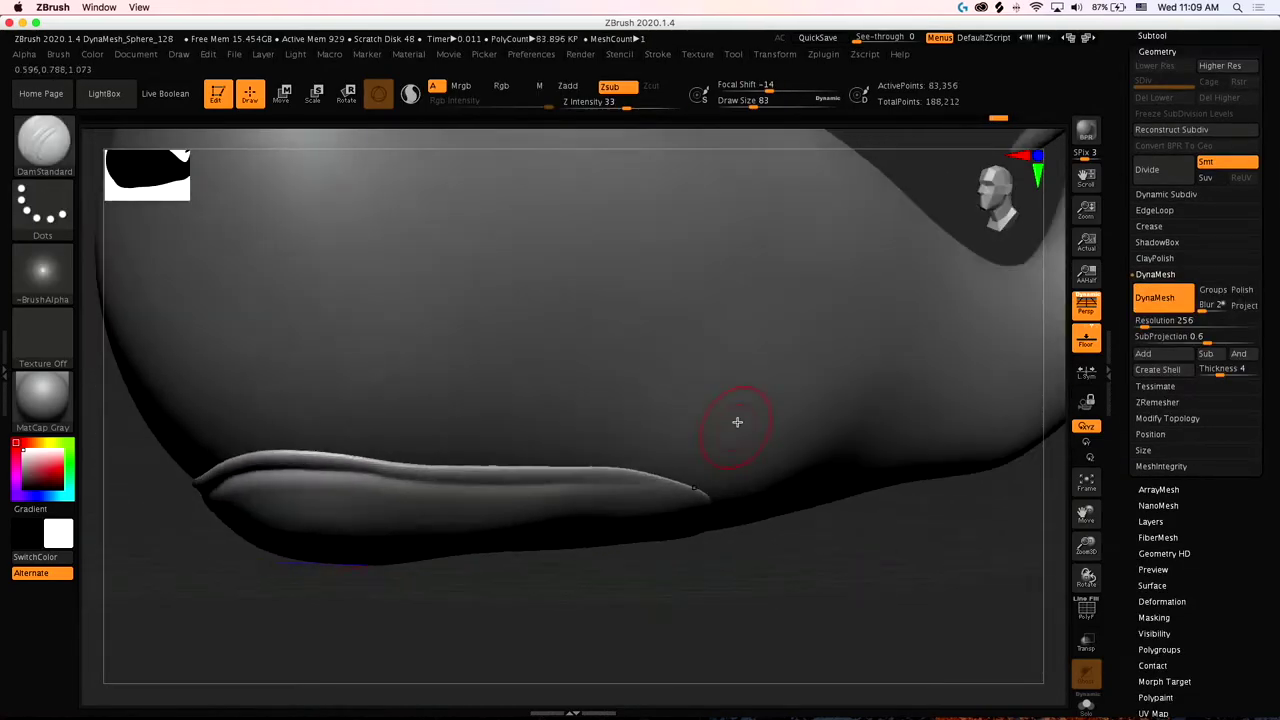
{"action": "mouse_move", "coordinate": [560, 480]}
{"action": "left_mouse_down", "text": "shift"}
{"action": "mouse_move", "coordinate": [357, 471]}
{"action": "mouse_move", "coordinate": [202, 489]}
{"action": "left_mouse_up", "text": "shift"}
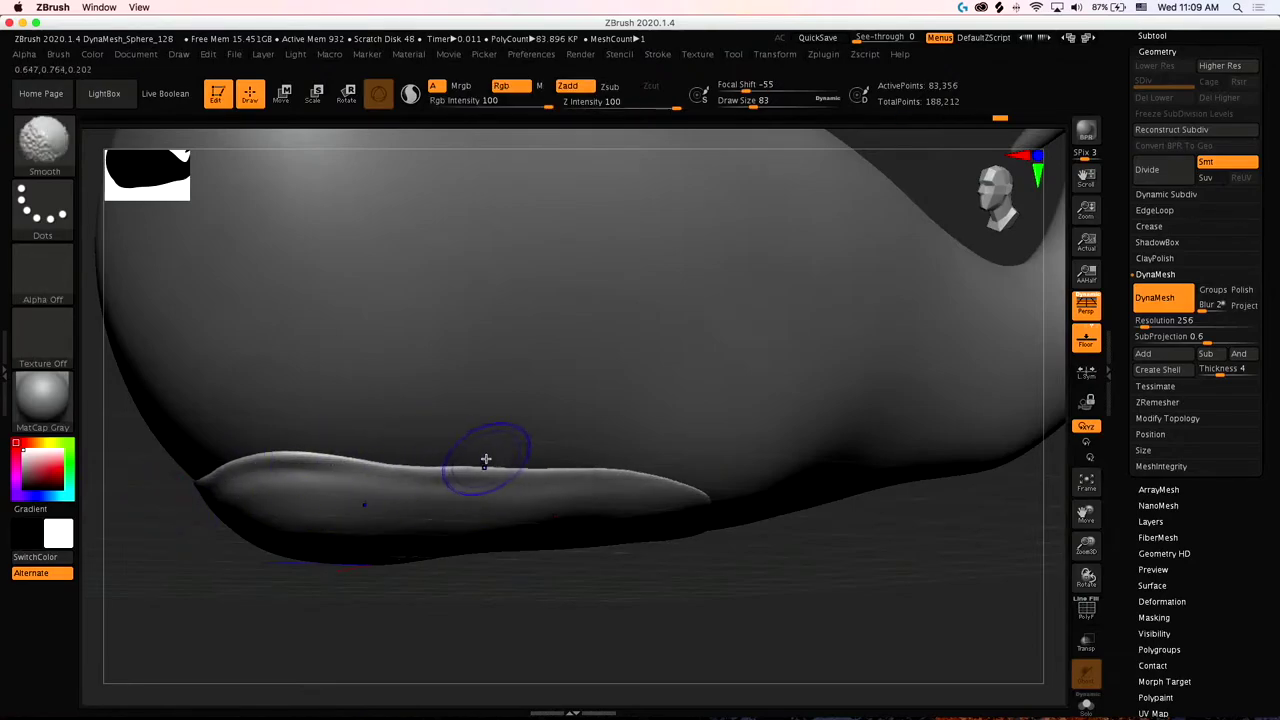
{"action": "mouse_move", "coordinate": [777, 537]}
{"action": "left_mouse_down"}
{"action": "mouse_move", "coordinate": [800, 557]}
{"action": "mouse_move", "coordinate": [766, 571]}
{"action": "mouse_move", "coordinate": [759, 517]}
{"action": "left_mouse_up"}
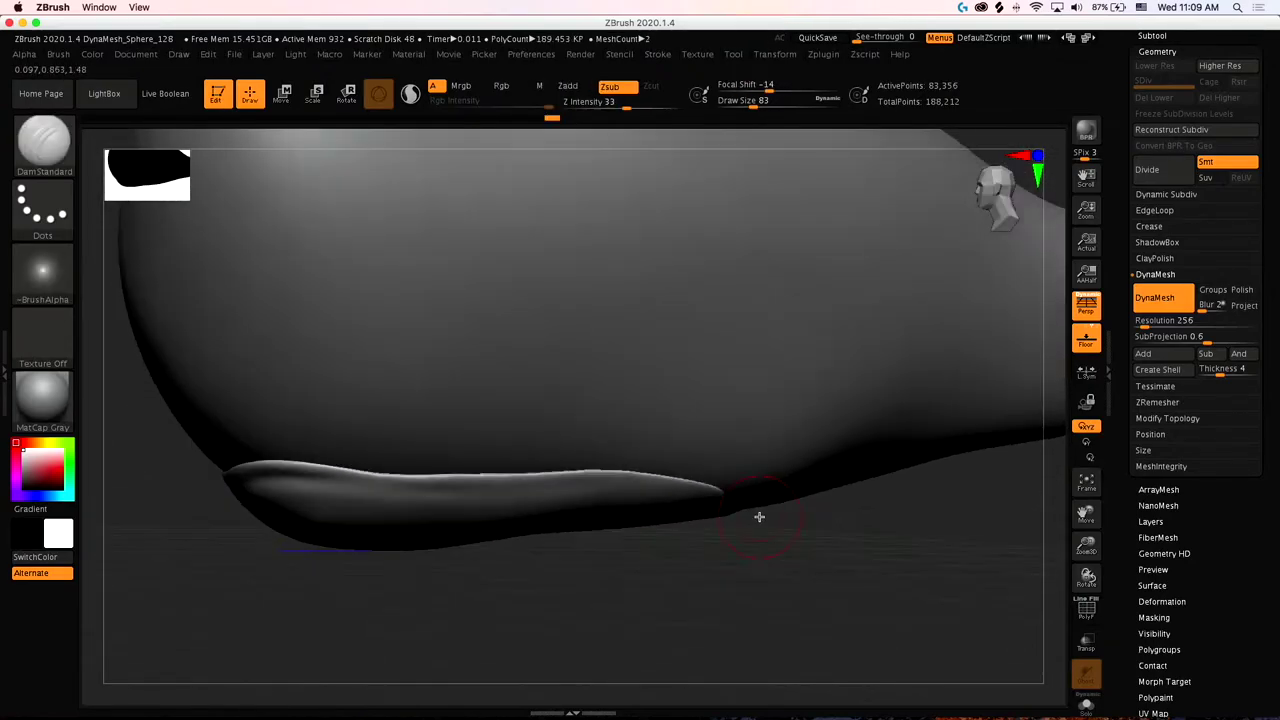
{"action": "key", "text": "shift"}
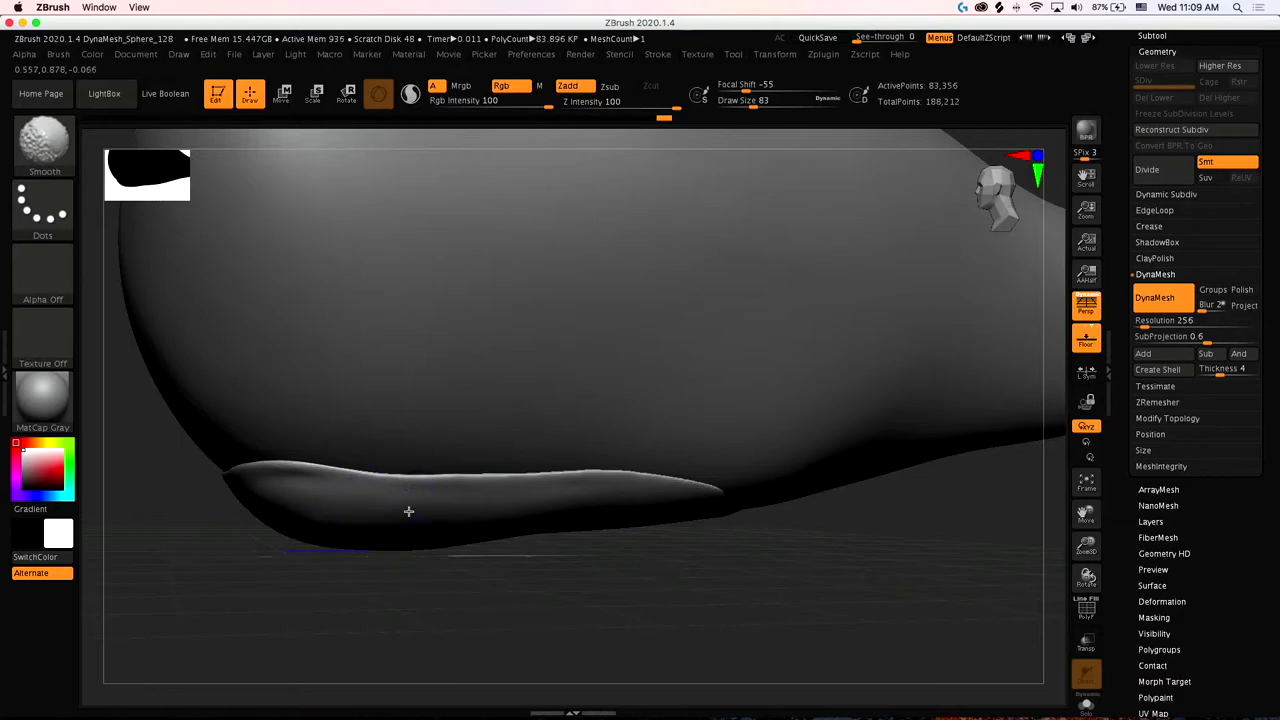
{"action": "left_click_drag", "start_coordinate": [682, 481], "coordinate": [646, 472], "text": "shift"}
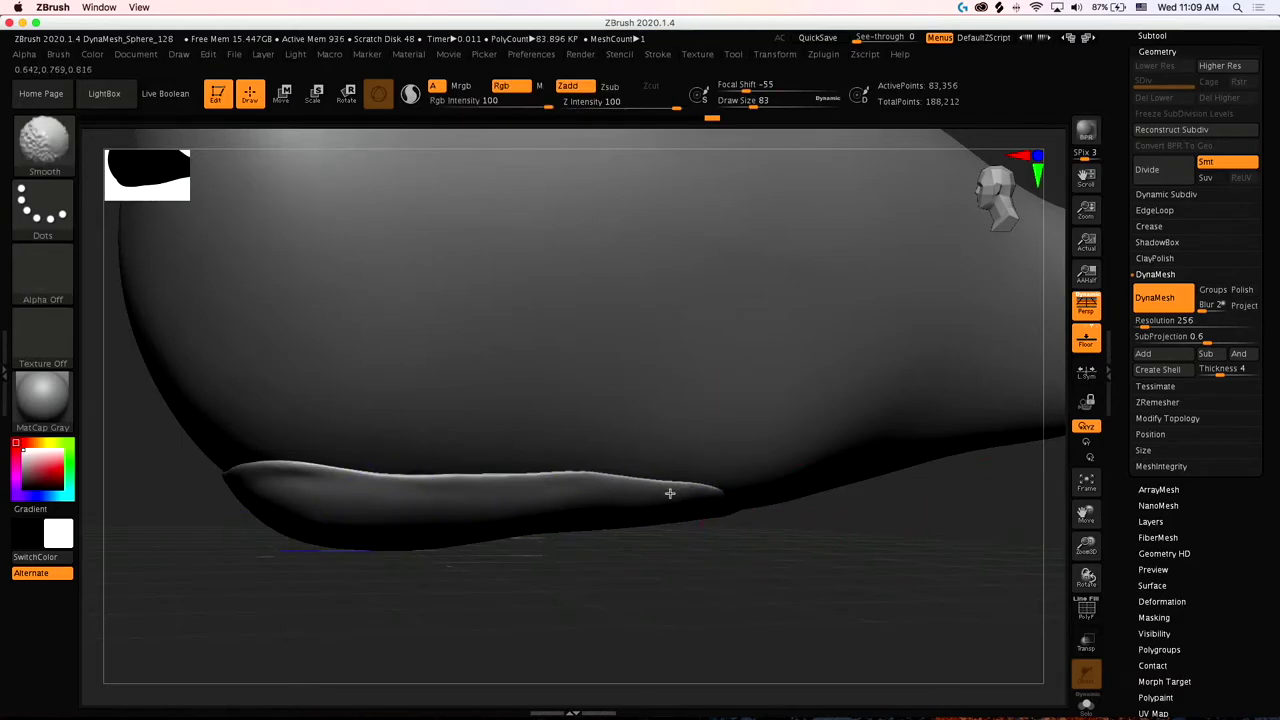
{"action": "left_click_drag", "start_coordinate": [800, 594], "coordinate": [795, 556]}
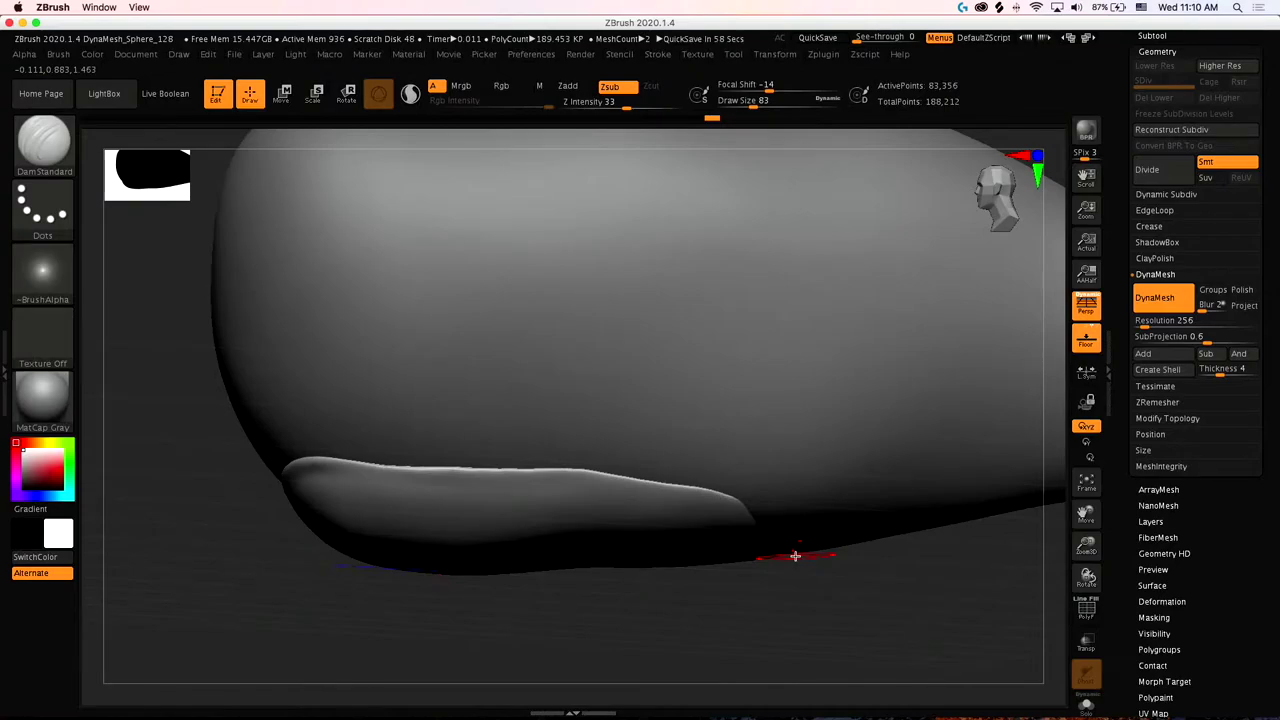
Build up a ridge on the body along the lower jaw's edge with the Inflat brush and smooth it into the surface
{"action": "mouse_move", "coordinate": [727, 585]}
{"action": "left_mouse_down"}
{"action": "mouse_move", "coordinate": [726, 609]}
{"action": "mouse_move", "coordinate": [749, 594]}
{"action": "left_mouse_up"}
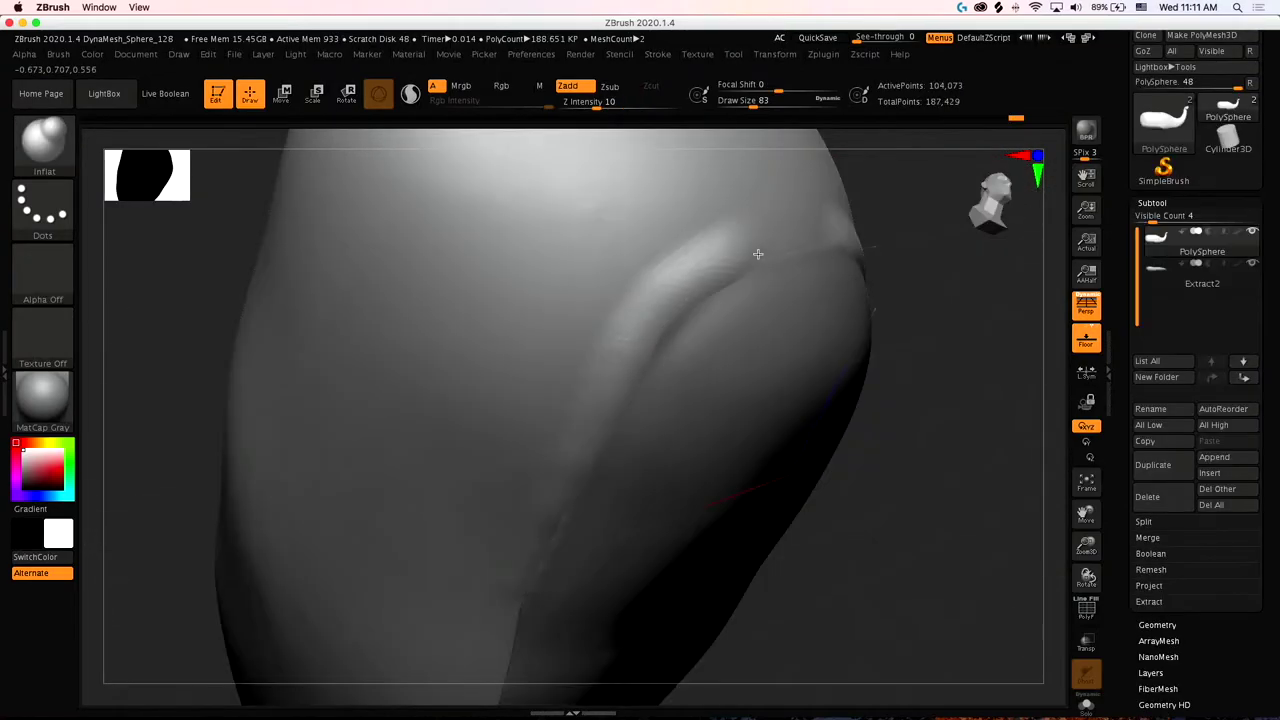
{"action": "left_click_drag", "start_coordinate": [822, 248], "coordinate": [645, 305]}
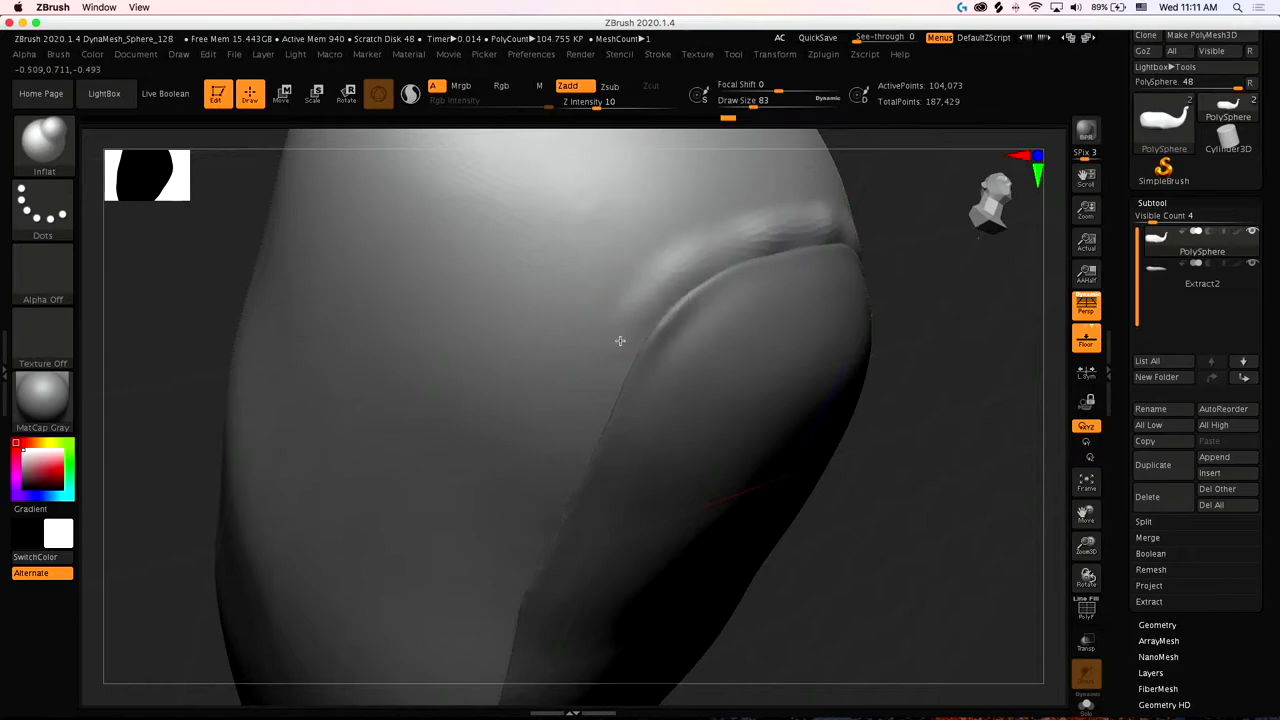
{"action": "mouse_move", "coordinate": [641, 315]}
{"action": "left_mouse_down", "text": "shift"}
{"action": "mouse_move", "coordinate": [714, 249]}
{"action": "mouse_move", "coordinate": [646, 285]}
{"action": "left_mouse_up", "text": "shift"}
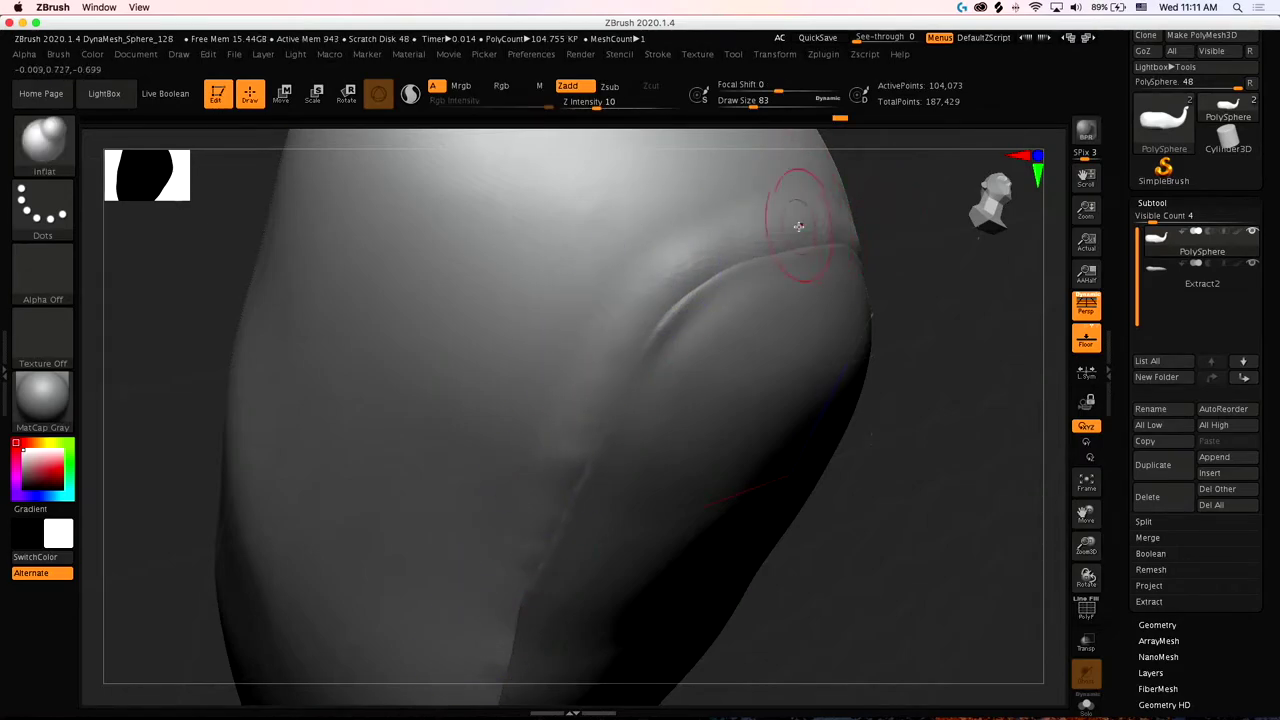
{"action": "mouse_move", "coordinate": [776, 221]}
{"action": "left_mouse_down"}
{"action": "mouse_move", "coordinate": [790, 229]}
{"action": "mouse_move", "coordinate": [765, 229]}
{"action": "left_mouse_up"}
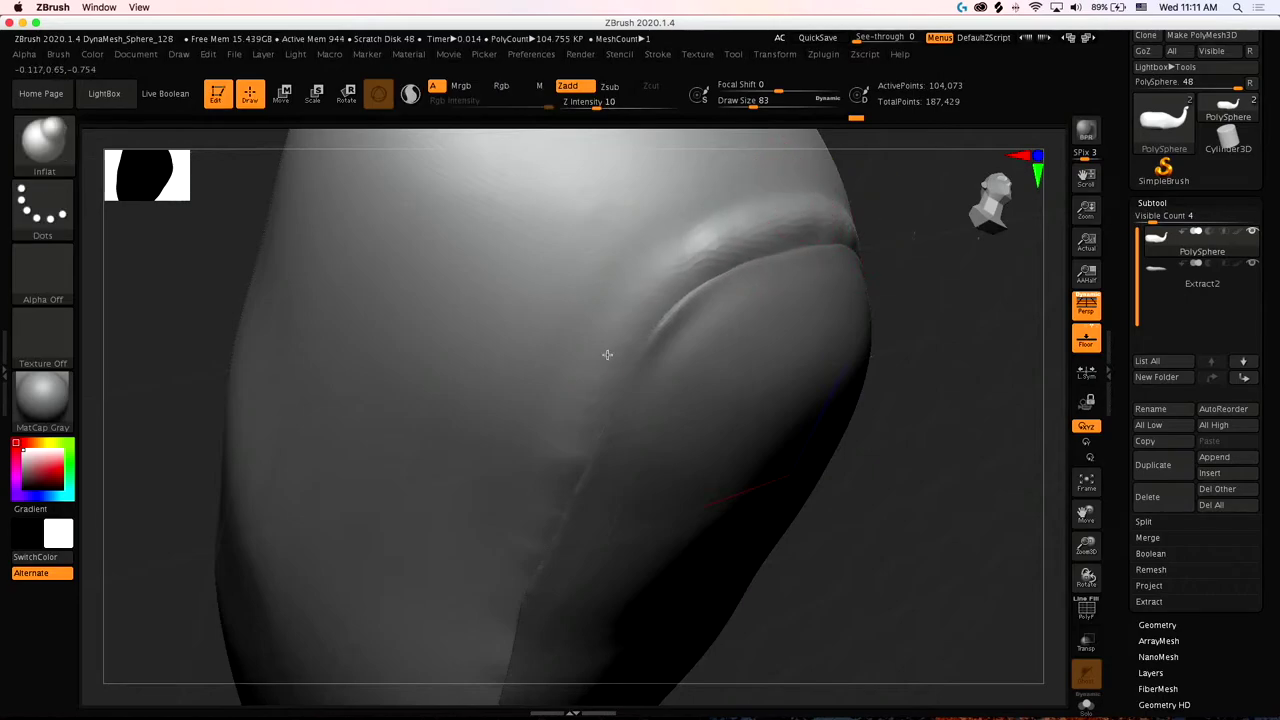
{"action": "left_click_drag", "start_coordinate": [530, 548], "coordinate": [510, 622]}
{"action": "left_click_drag", "start_coordinate": [510, 622], "coordinate": [531, 494], "text": "shift"}
{"action": "left_click_drag", "start_coordinate": [638, 286], "coordinate": [782, 186], "text": "shift"}
Inflate the upper lip fold near the front of the mouth and smooth it into the head
{"action": "mouse_move", "coordinate": [975, 380]}
{"action": "left_mouse_down"}
{"action": "mouse_move", "coordinate": [914, 426]}
{"action": "mouse_move", "coordinate": [830, 452]}
{"action": "left_mouse_up"}
{"action": "left_click_drag", "start_coordinate": [826, 388], "coordinate": [463, 546]}
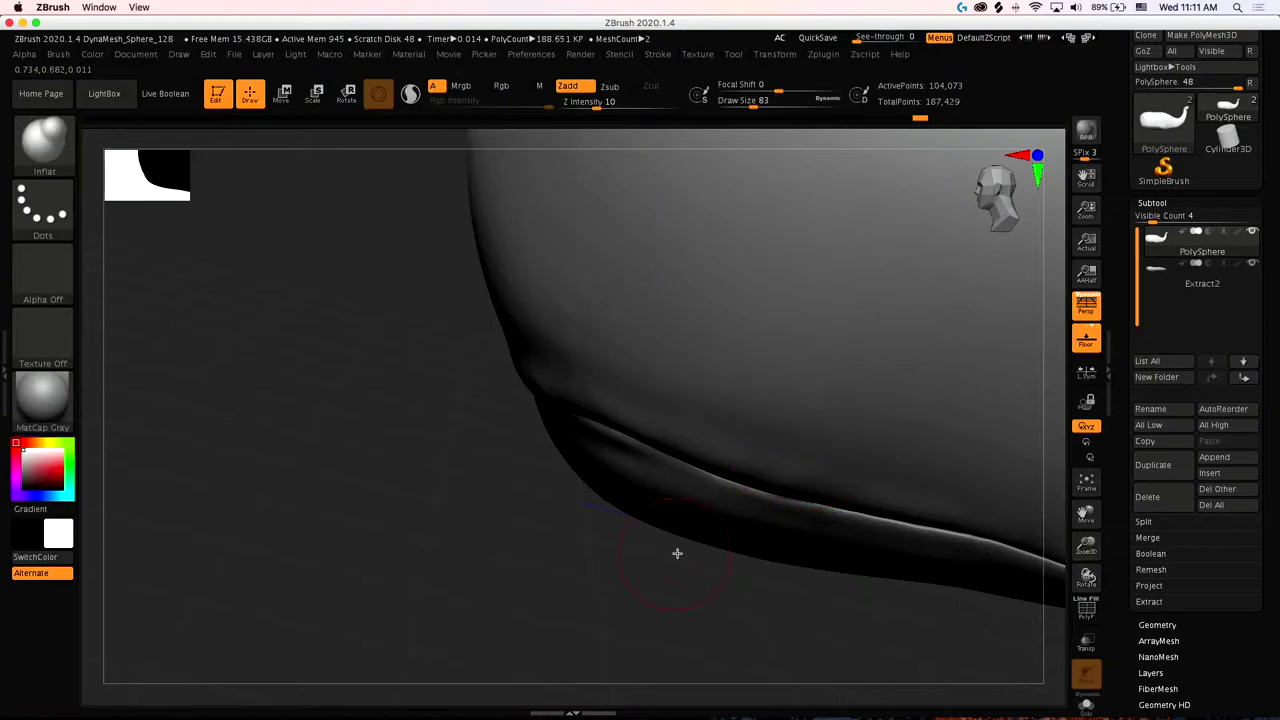
{"action": "left_click_drag", "start_coordinate": [677, 554], "coordinate": [632, 538]}
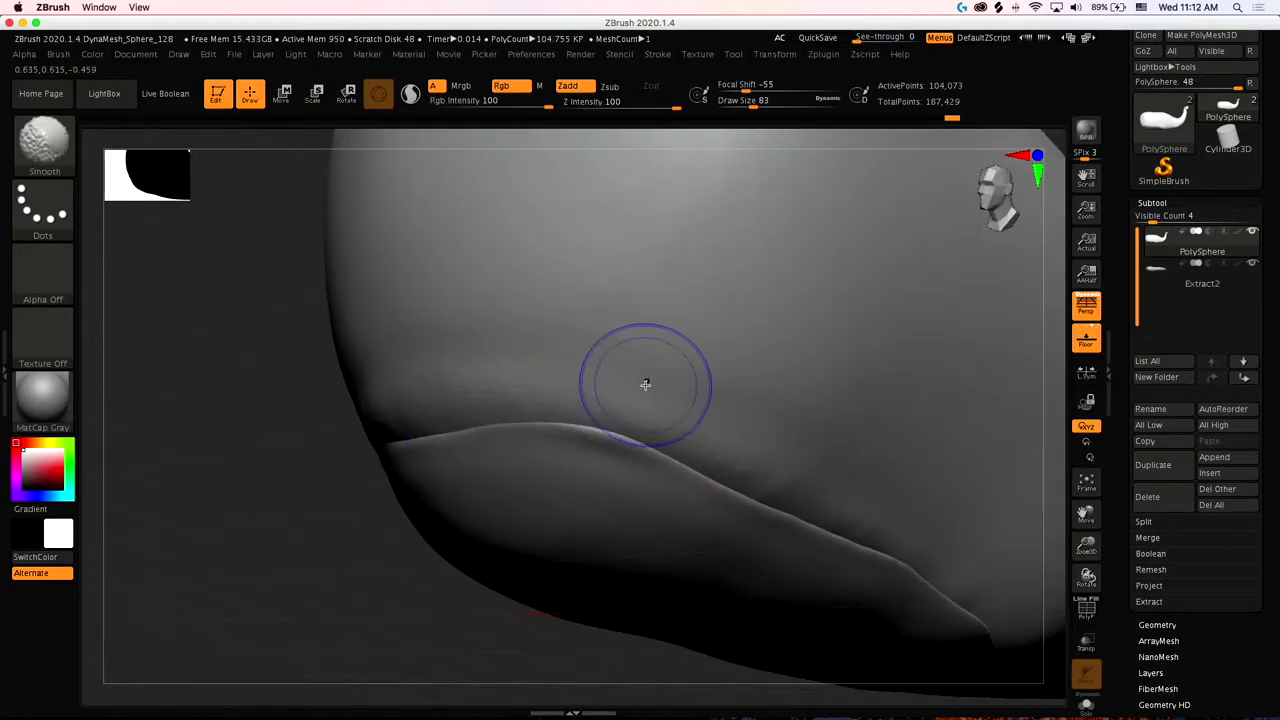
{"action": "mouse_move", "coordinate": [646, 380]}
{"action": "right_mouse_down"}
{"action": "mouse_move", "coordinate": [309, 571]}
{"action": "mouse_move", "coordinate": [283, 574]}
{"action": "mouse_move", "coordinate": [274, 540]}
{"action": "right_mouse_up"}
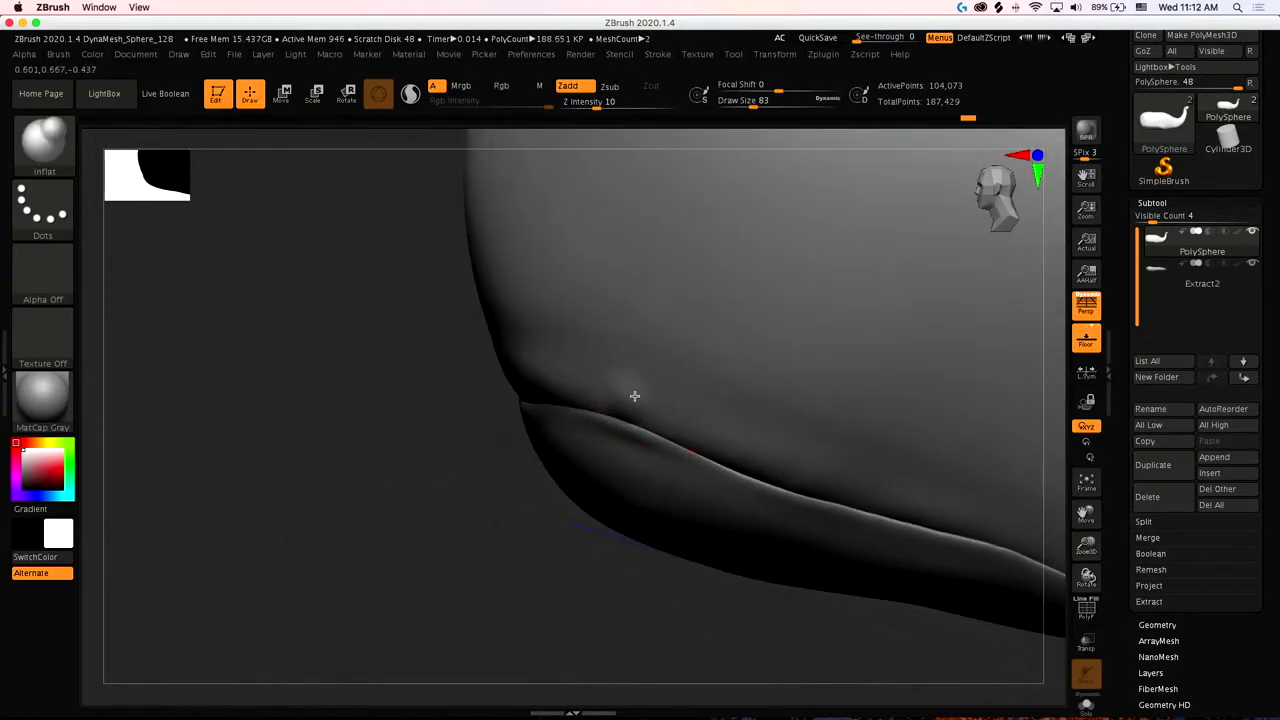
{"action": "left_click_drag", "start_coordinate": [608, 414], "coordinate": [688, 396], "text": "shift"}
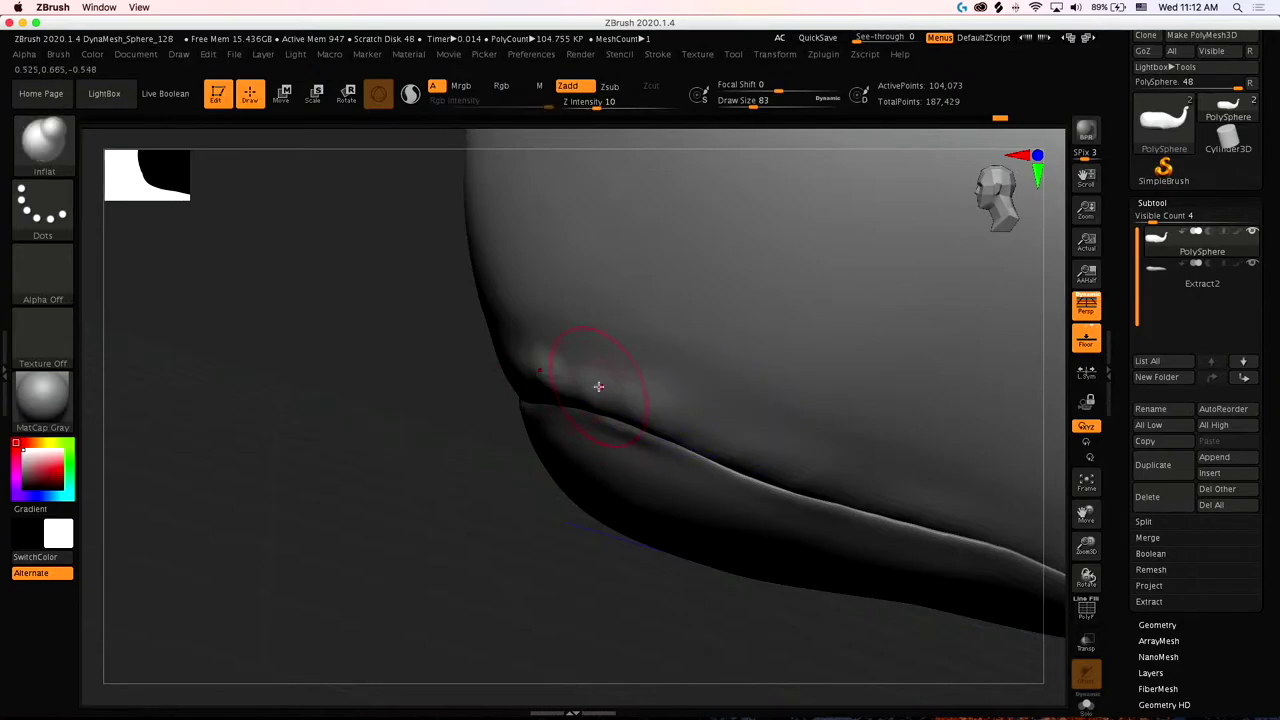
{"action": "key", "text": "shift"}
{"action": "left_click_drag", "start_coordinate": [848, 475], "coordinate": [768, 482], "text": "shift"}
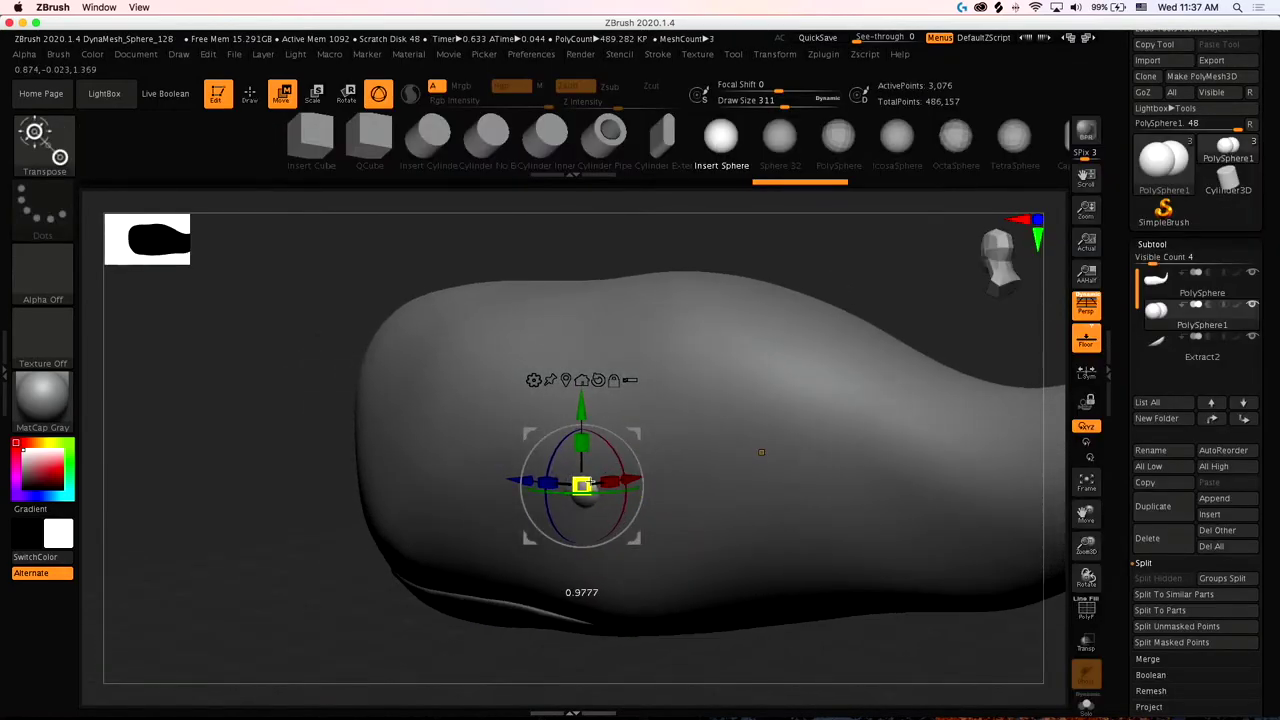
Scale the eye sphere down slightly on the side of the head and return to Draw mode
{"action": "left_click_drag", "start_coordinate": [590, 482], "coordinate": [588, 483]}
{"action": "left_click_drag", "start_coordinate": [868, 267], "coordinate": [859, 261]}
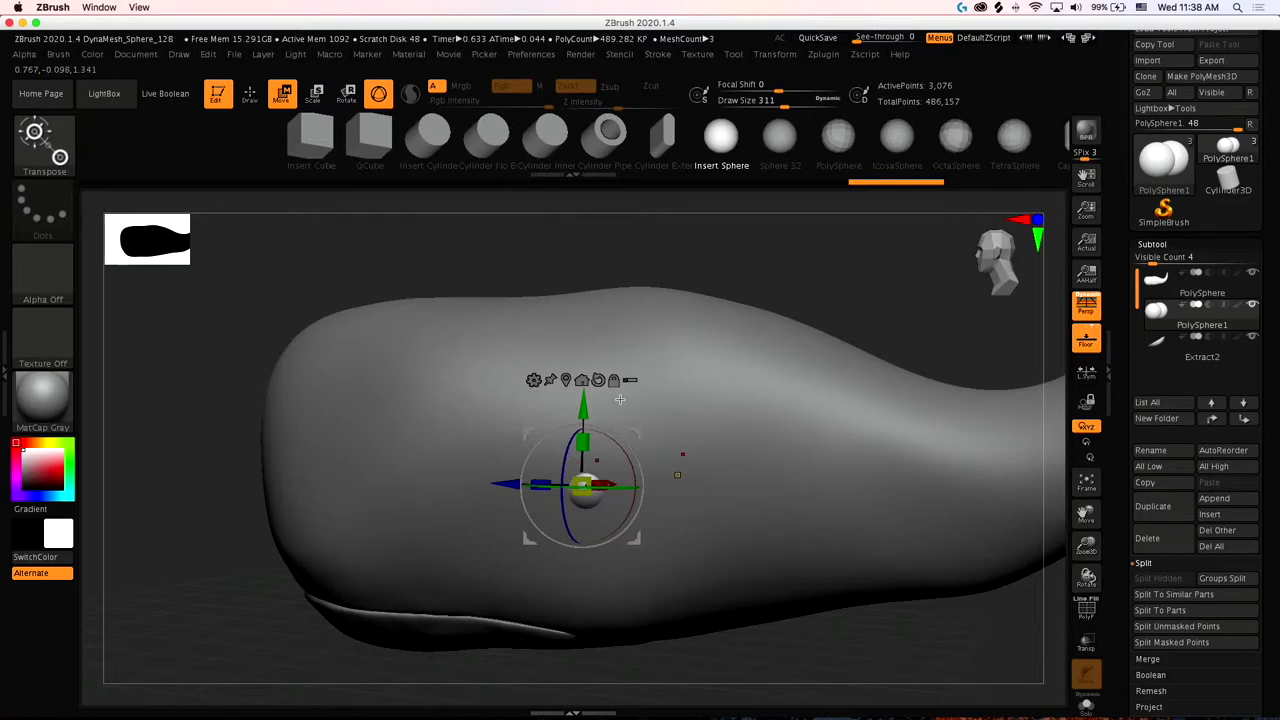
{"action": "left_click", "coordinate": [248, 93]}
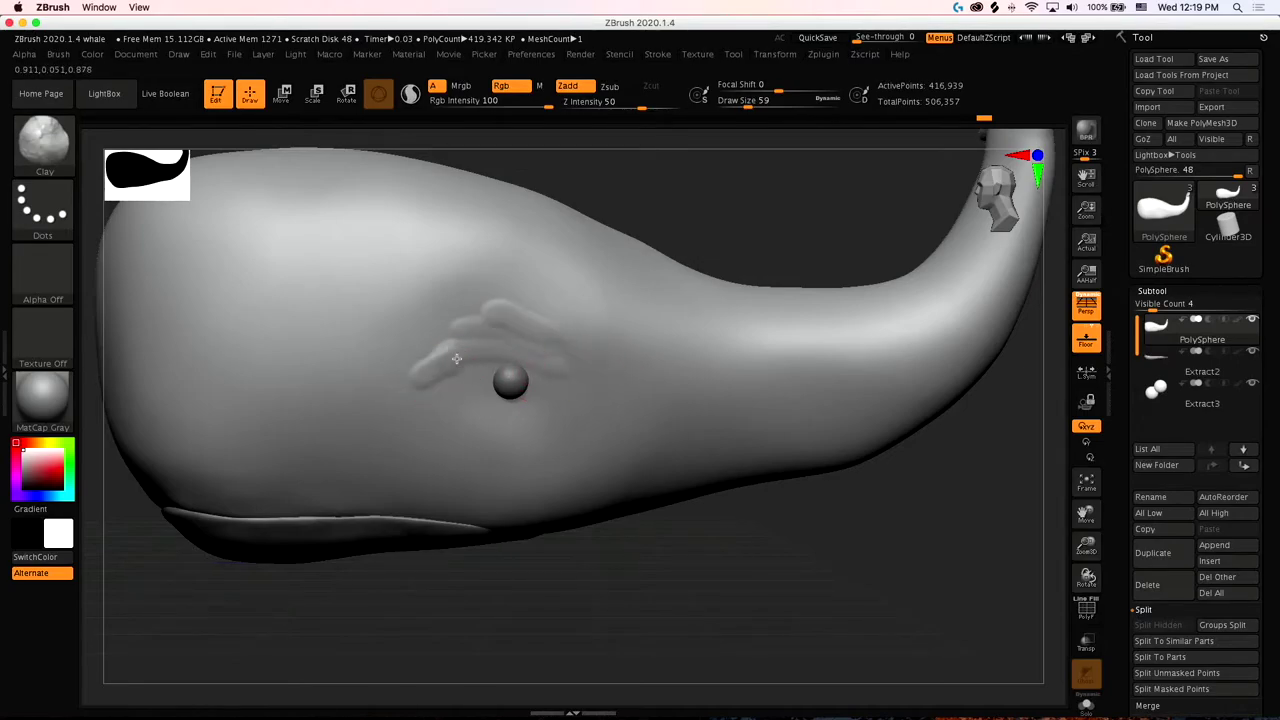
Sculpt wrinkle folds around the eye and across the lower side of the head with the Clay brush
{"action": "left_click_drag", "start_coordinate": [457, 358], "coordinate": [562, 370]}
{"action": "key", "text": "super+z"}
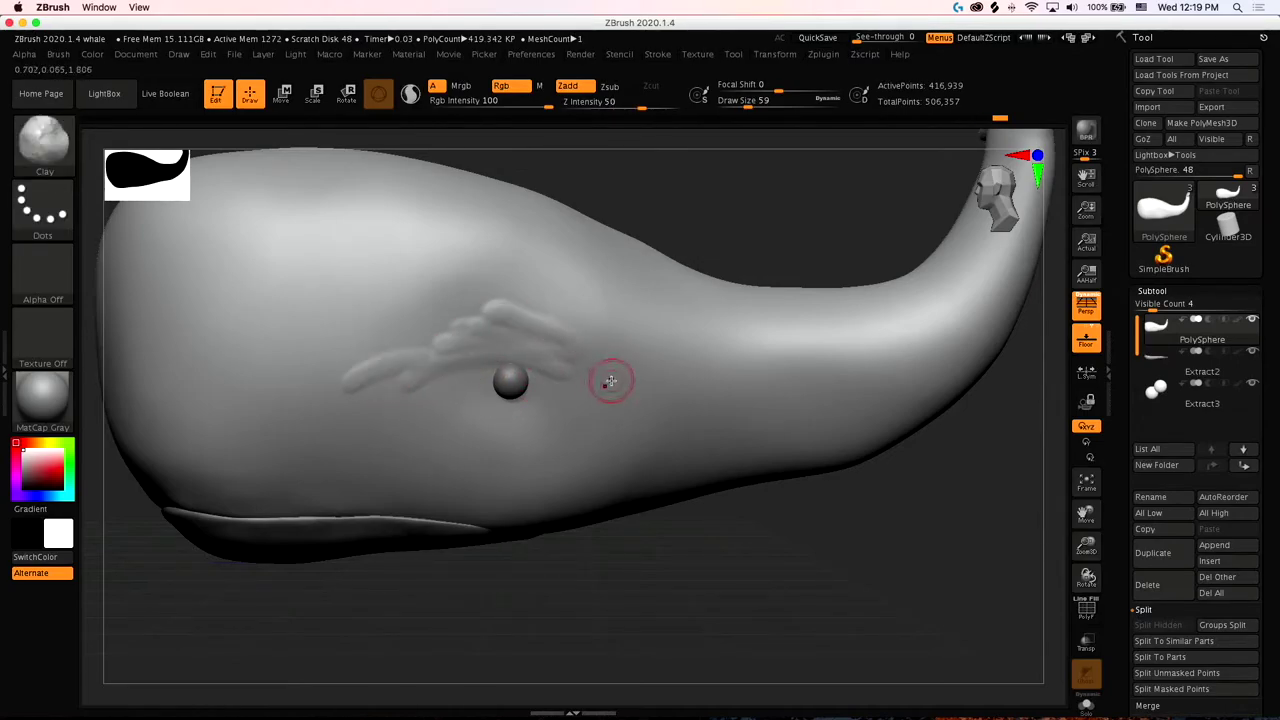
{"action": "left_click_drag", "start_coordinate": [266, 414], "coordinate": [466, 436]}
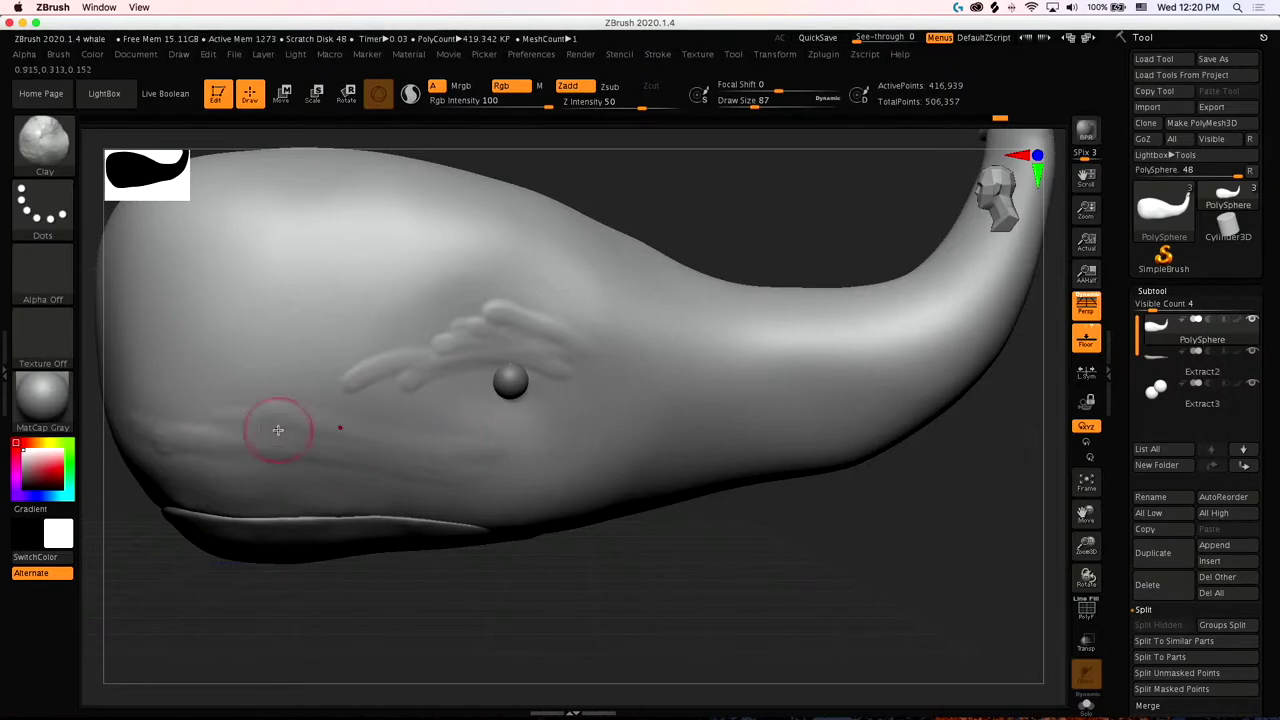
{"action": "left_click_drag", "start_coordinate": [172, 388], "coordinate": [268, 414]}
{"action": "left_click_drag", "start_coordinate": [136, 374], "coordinate": [320, 390]}
{"action": "mouse_move", "coordinate": [150, 335]}
{"action": "left_mouse_down"}
{"action": "mouse_move", "coordinate": [386, 429]}
{"action": "mouse_move", "coordinate": [434, 432]}
{"action": "mouse_move", "coordinate": [558, 385]}
{"action": "left_mouse_up"}
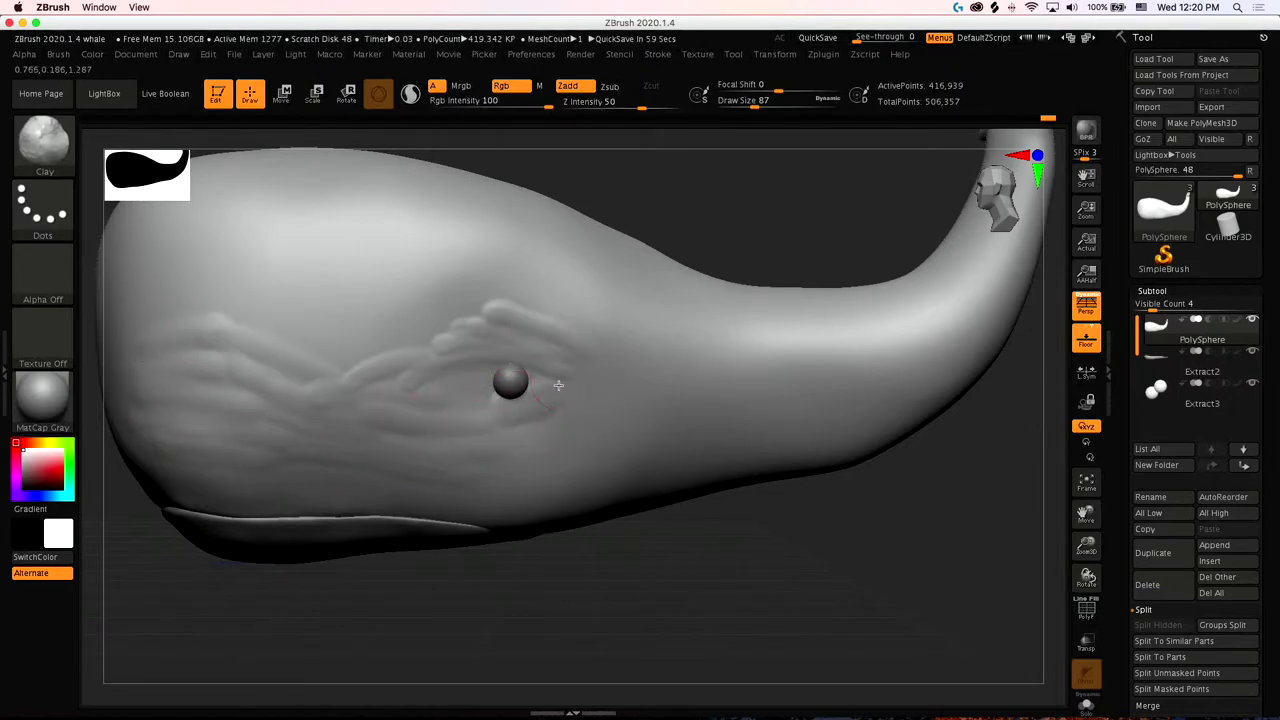
Add clay wrinkles across the upper side of the head at draw size 59 and smooth the head's wrinkles
{"action": "key", "text": "bracketleft"}
{"action": "key", "text": "bracketleft"}
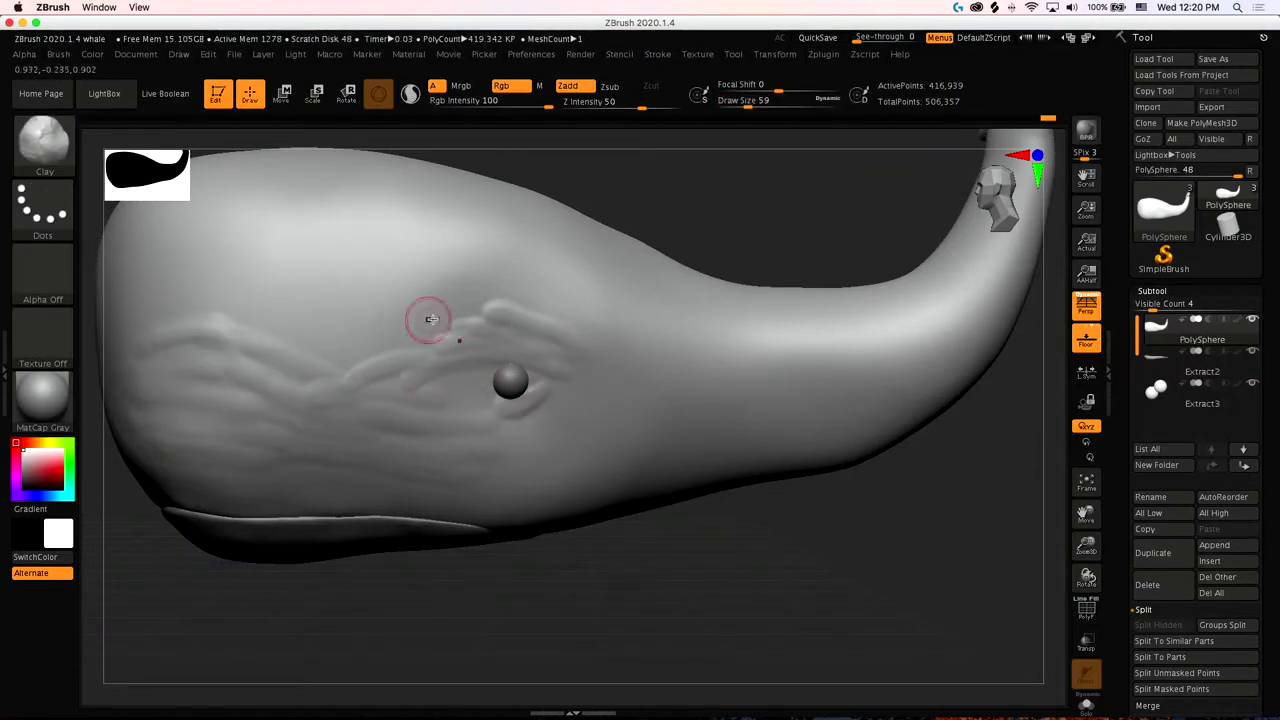
{"action": "left_click_drag", "start_coordinate": [431, 272], "coordinate": [228, 320]}
{"action": "mouse_move", "coordinate": [217, 216]}
{"action": "left_mouse_down"}
{"action": "mouse_move", "coordinate": [226, 277]}
{"action": "mouse_move", "coordinate": [292, 324]}
{"action": "left_mouse_up"}
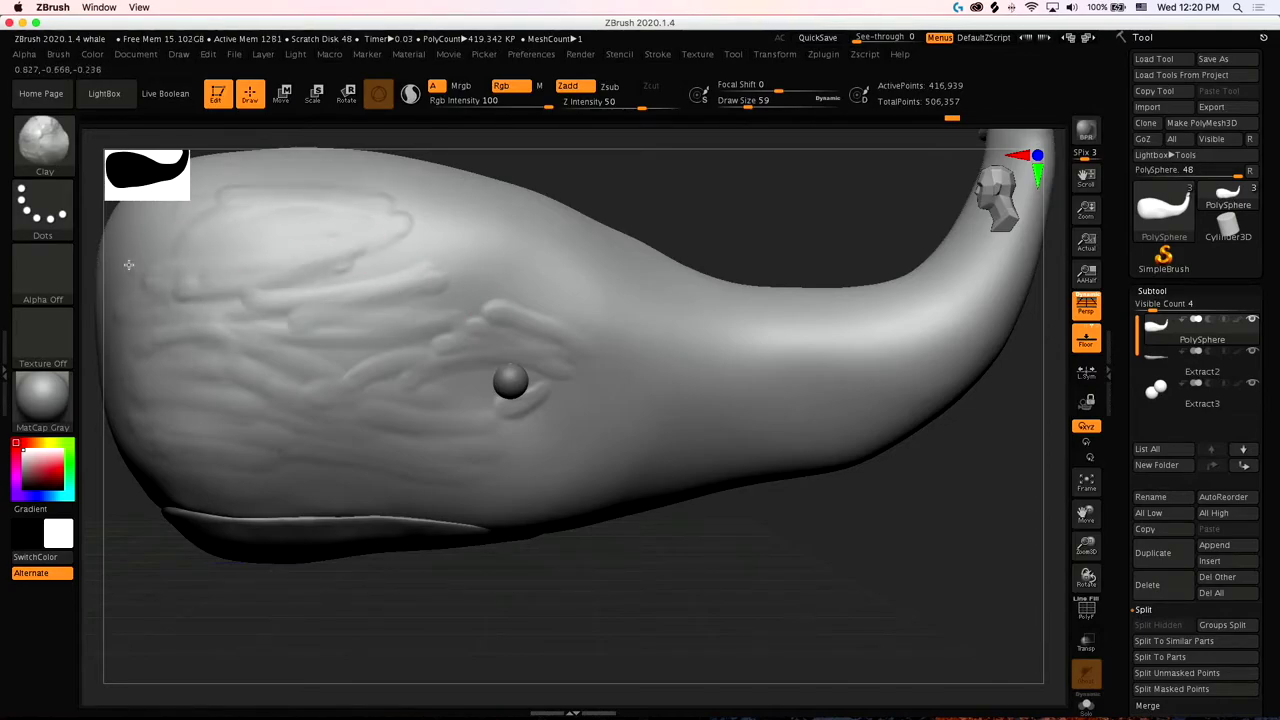
{"action": "left_click_drag", "start_coordinate": [188, 232], "coordinate": [286, 184]}
{"action": "left_click_drag", "start_coordinate": [170, 279], "coordinate": [521, 261]}
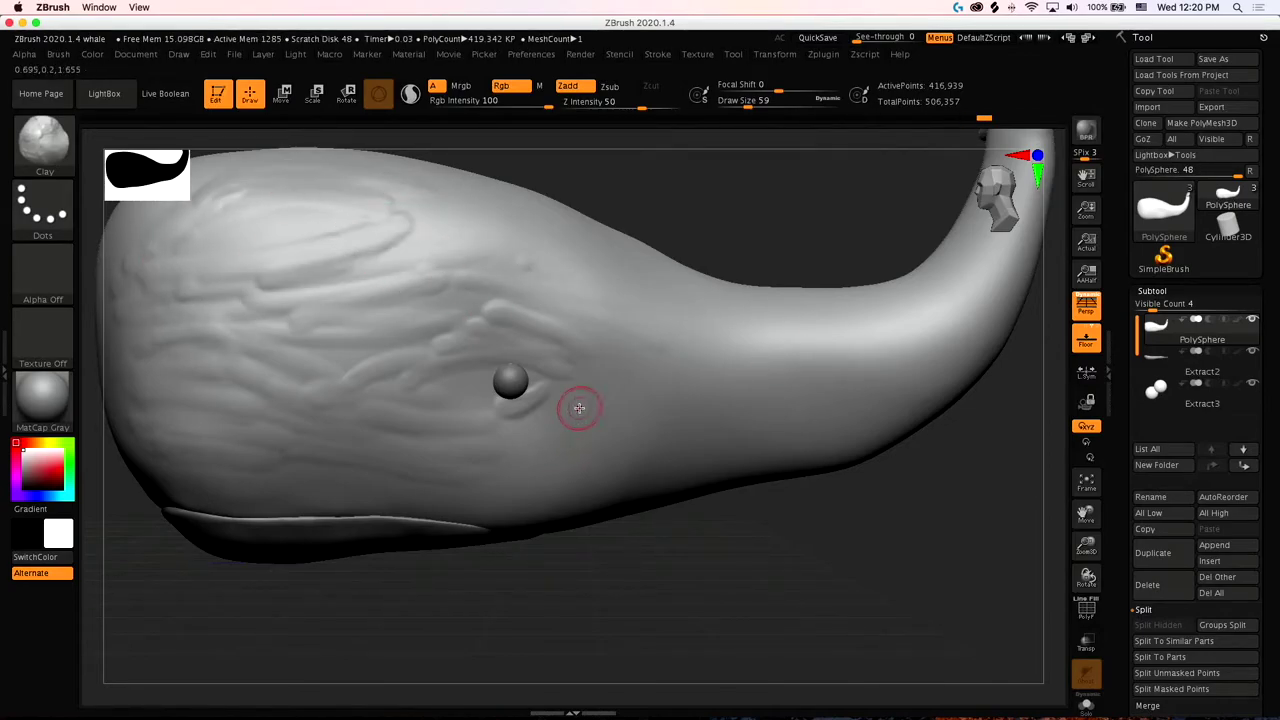
{"action": "key", "text": "super+z"}
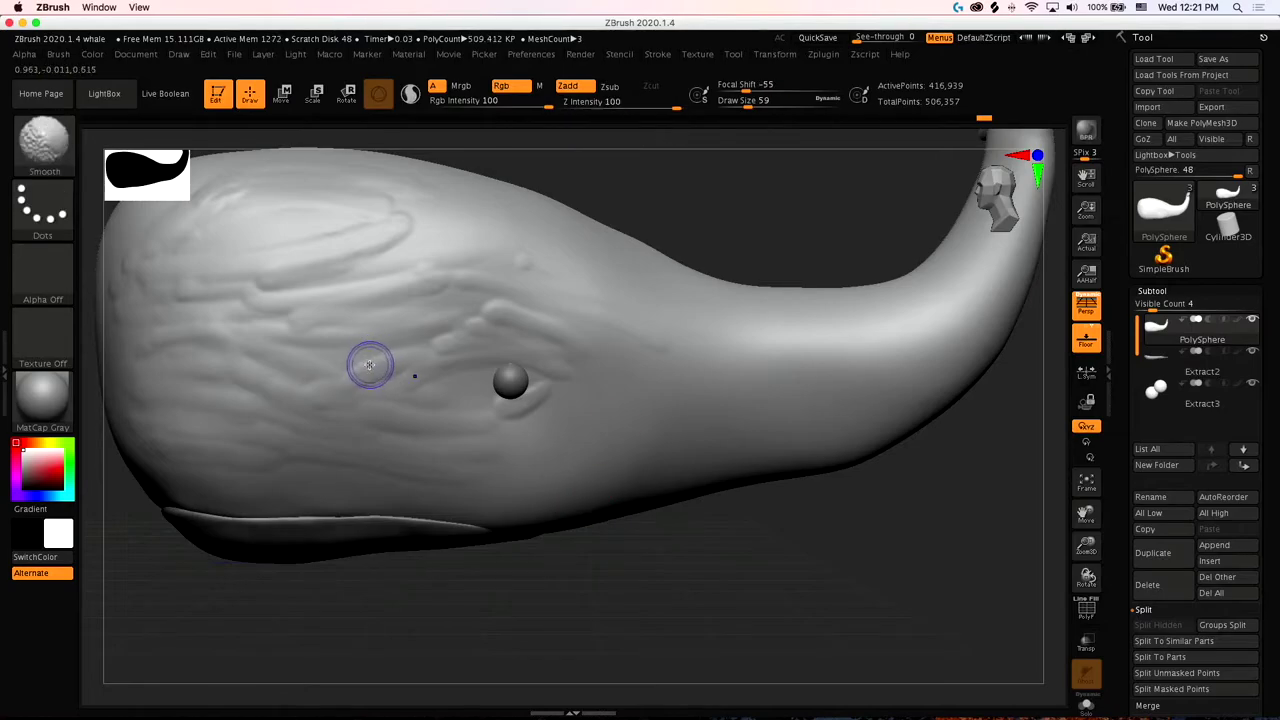
{"action": "left_click_drag", "start_coordinate": [222, 187], "coordinate": [566, 487], "text": "shift"}
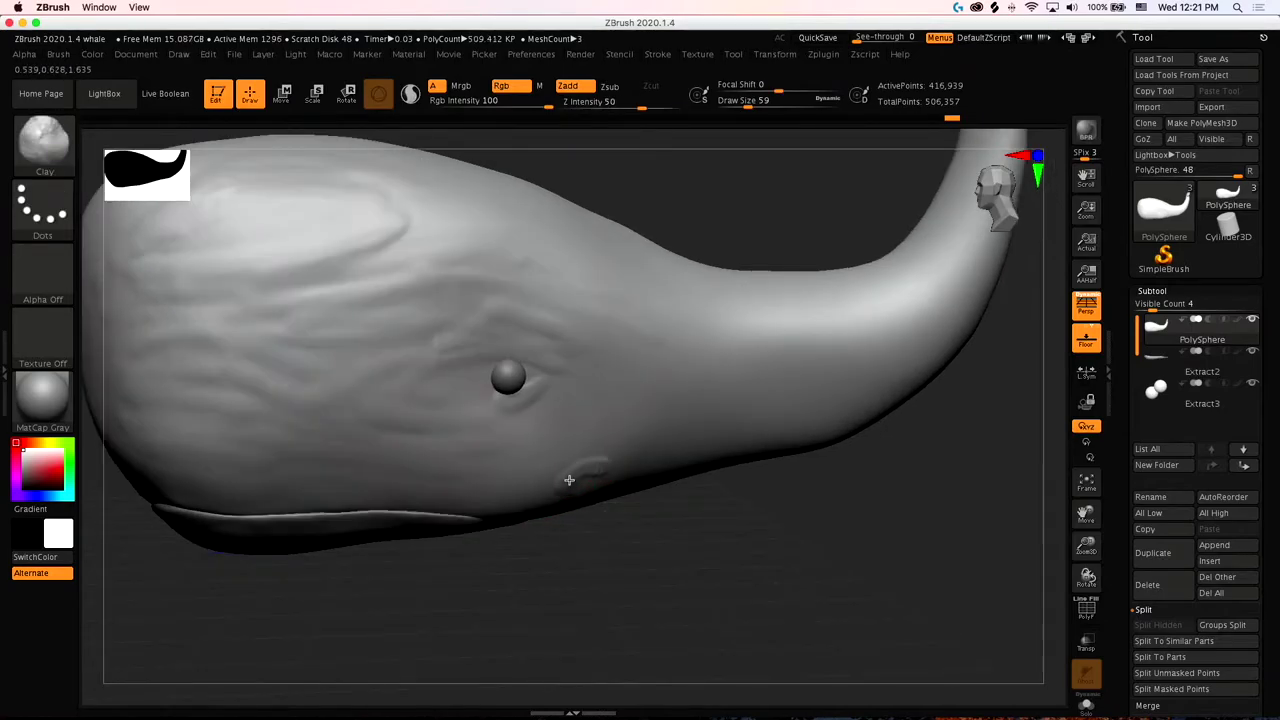
Try a clay stroke at the flipper base behind the jaw, undo it, and mask everything except the flipper base area
{"action": "mouse_move", "coordinate": [610, 449]}
{"action": "left_mouse_down"}
{"action": "mouse_move", "coordinate": [634, 446]}
{"action": "mouse_move", "coordinate": [594, 473]}
{"action": "left_mouse_up"}
{"action": "key", "text": "super+z"}
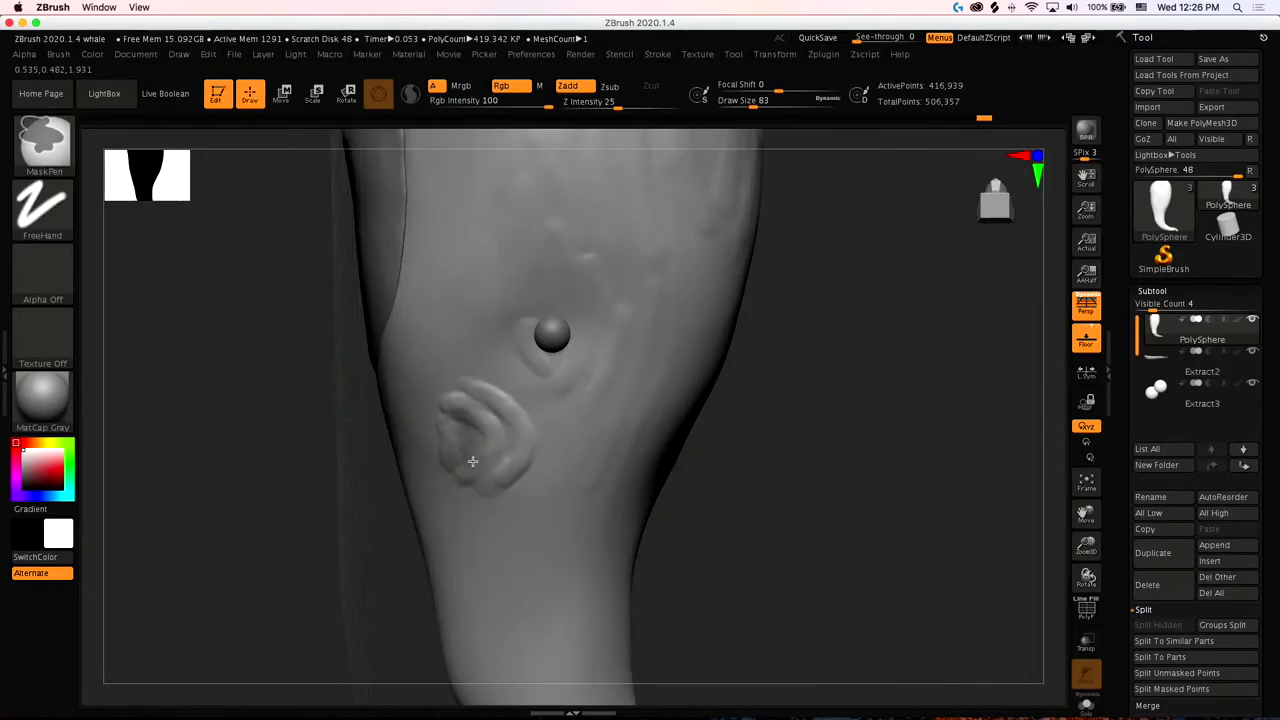
{"action": "left_click_drag", "start_coordinate": [465, 440], "coordinate": [486, 462], "text": "ctrl"}
{"action": "left_click", "coordinate": [766, 489], "text": "ctrl"}
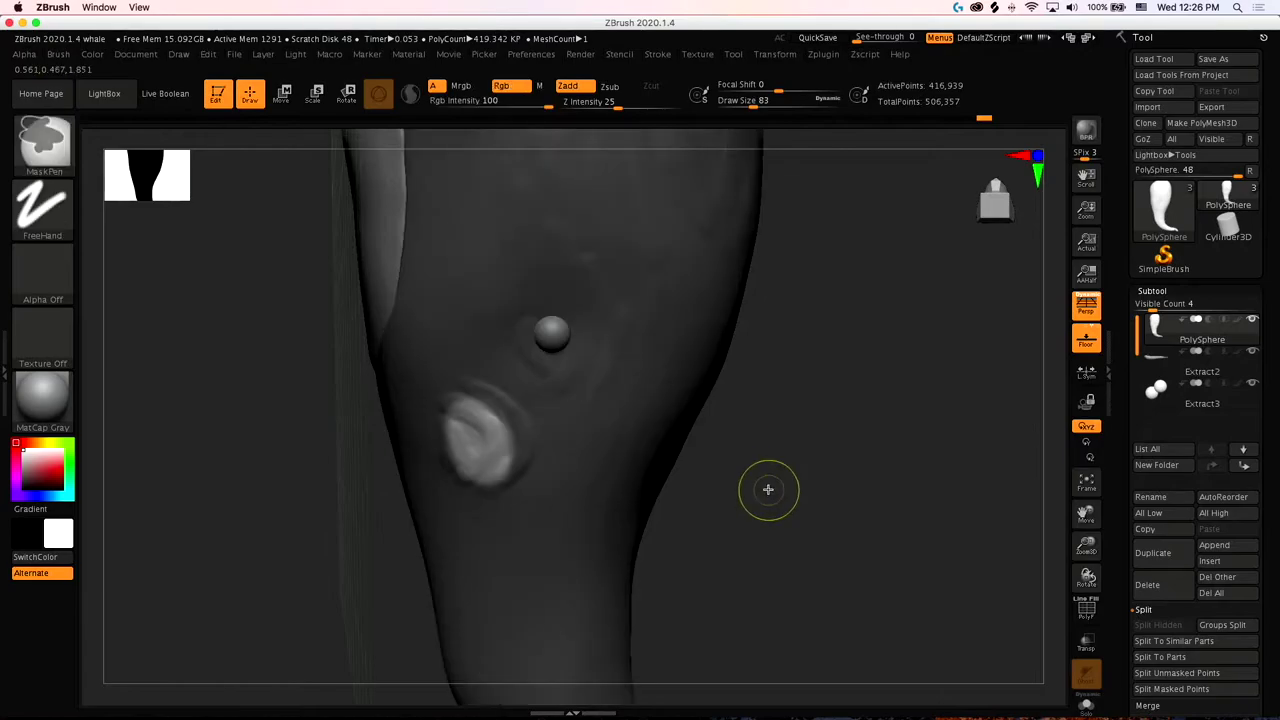
Set the draw size to 234 and switch to the Move Elastic brush with the flipper bases seen from below
{"action": "left_click_drag", "start_coordinate": [764, 100], "coordinate": [776, 100]}
{"action": "left_click_drag", "start_coordinate": [885, 387], "coordinate": [526, 466]}
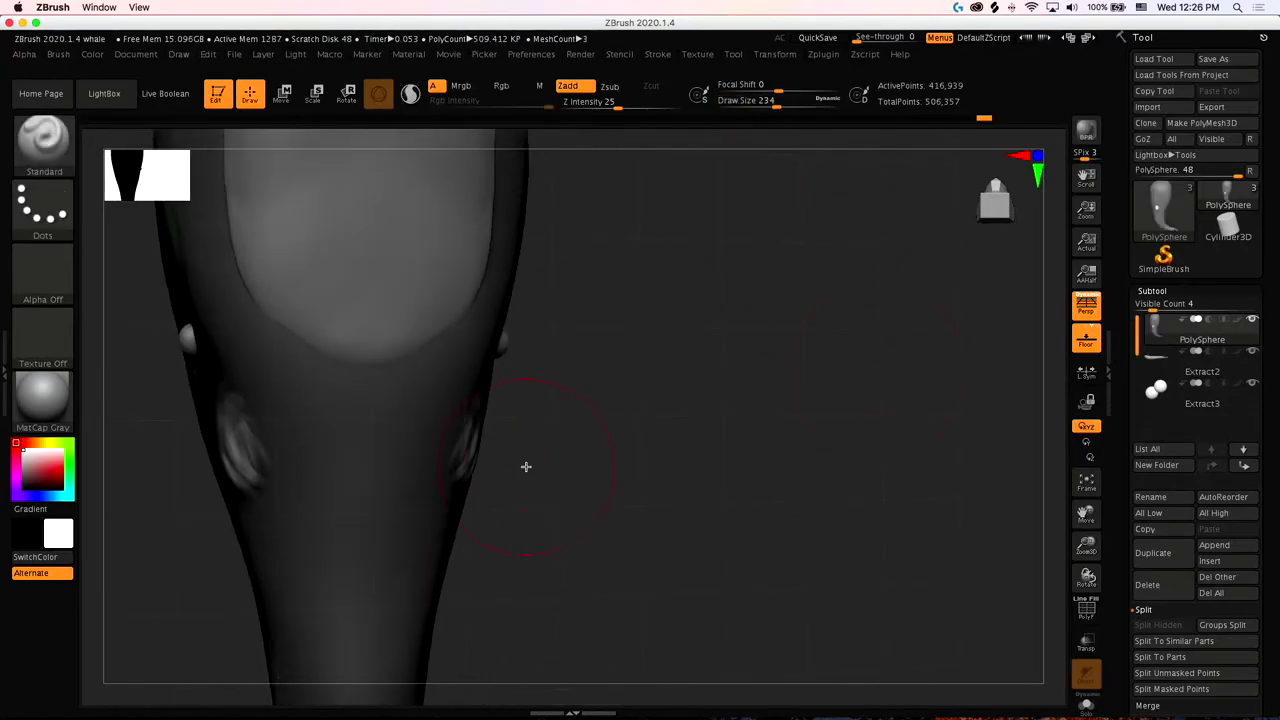
{"action": "key", "text": "b"}
{"action": "key", "text": "m"}
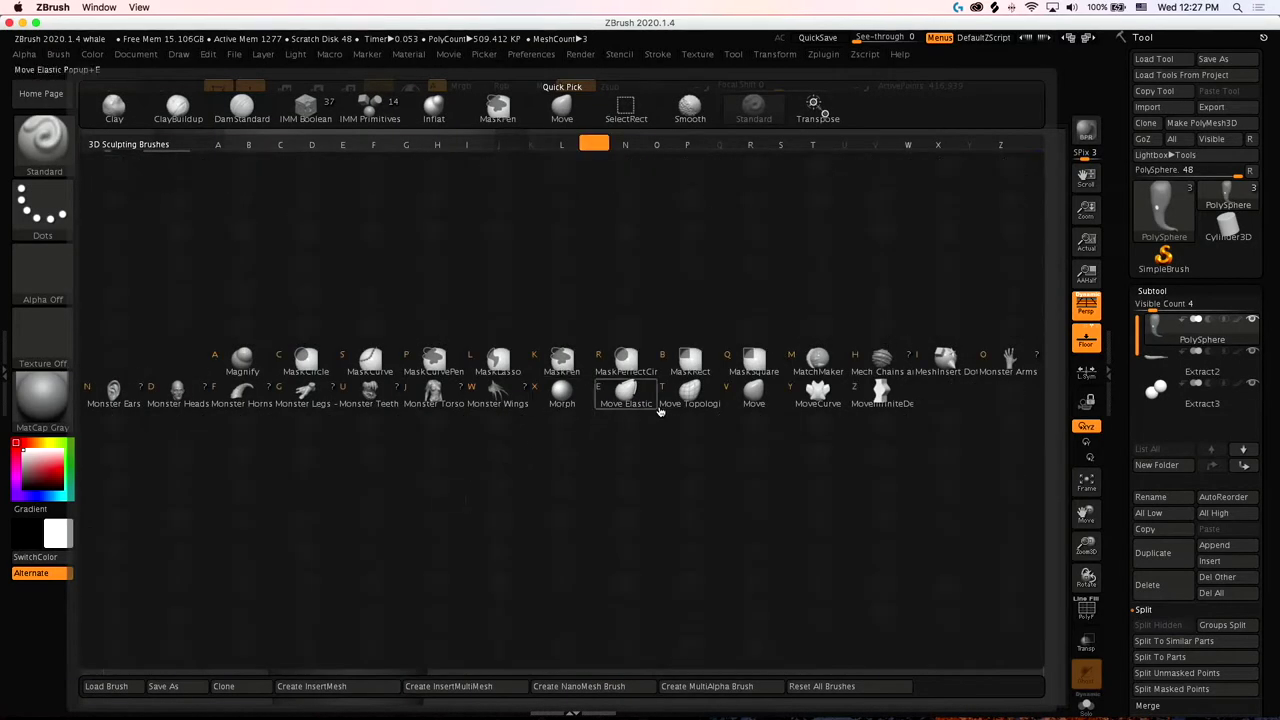
{"action": "key", "text": "e"}
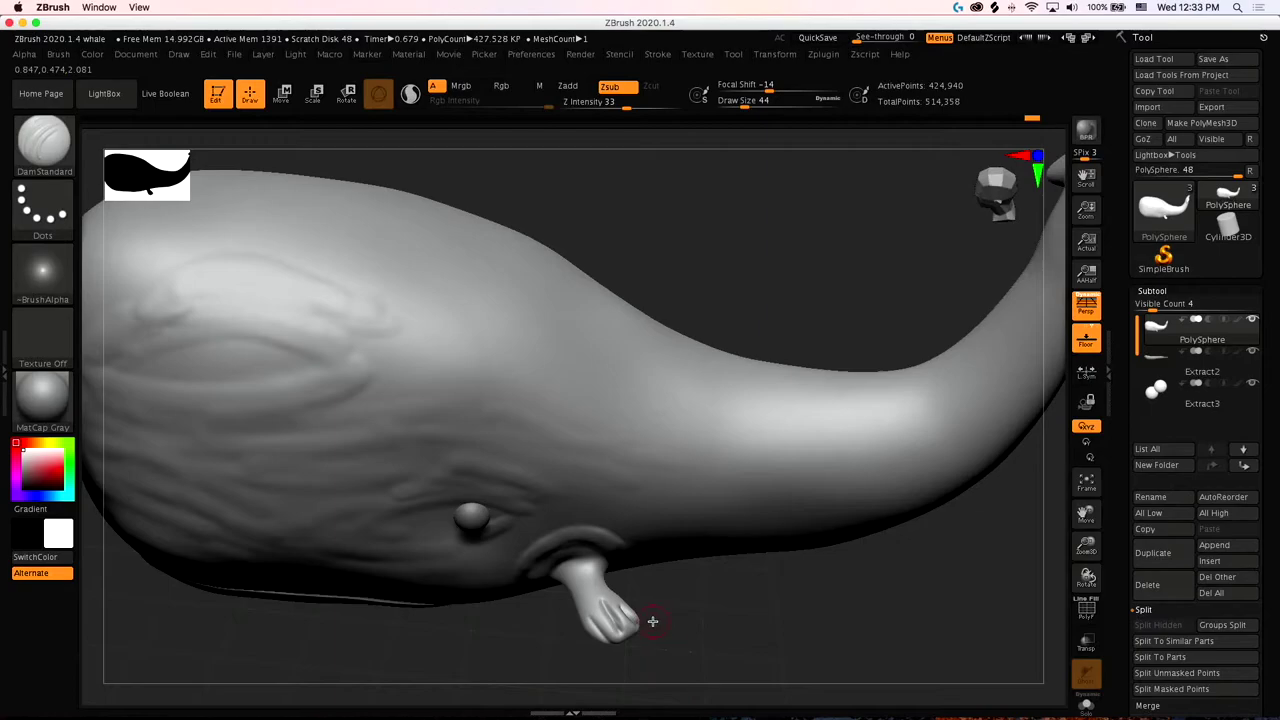
Smooth away the grooves at the flipper's tip and rework it with the DamStandard brush
{"action": "mouse_move", "coordinate": [652, 621]}
{"action": "left_mouse_down", "text": "shift"}
{"action": "mouse_move", "coordinate": [603, 610]}
{"action": "mouse_move", "coordinate": [636, 615]}
{"action": "left_mouse_up", "text": "shift"}
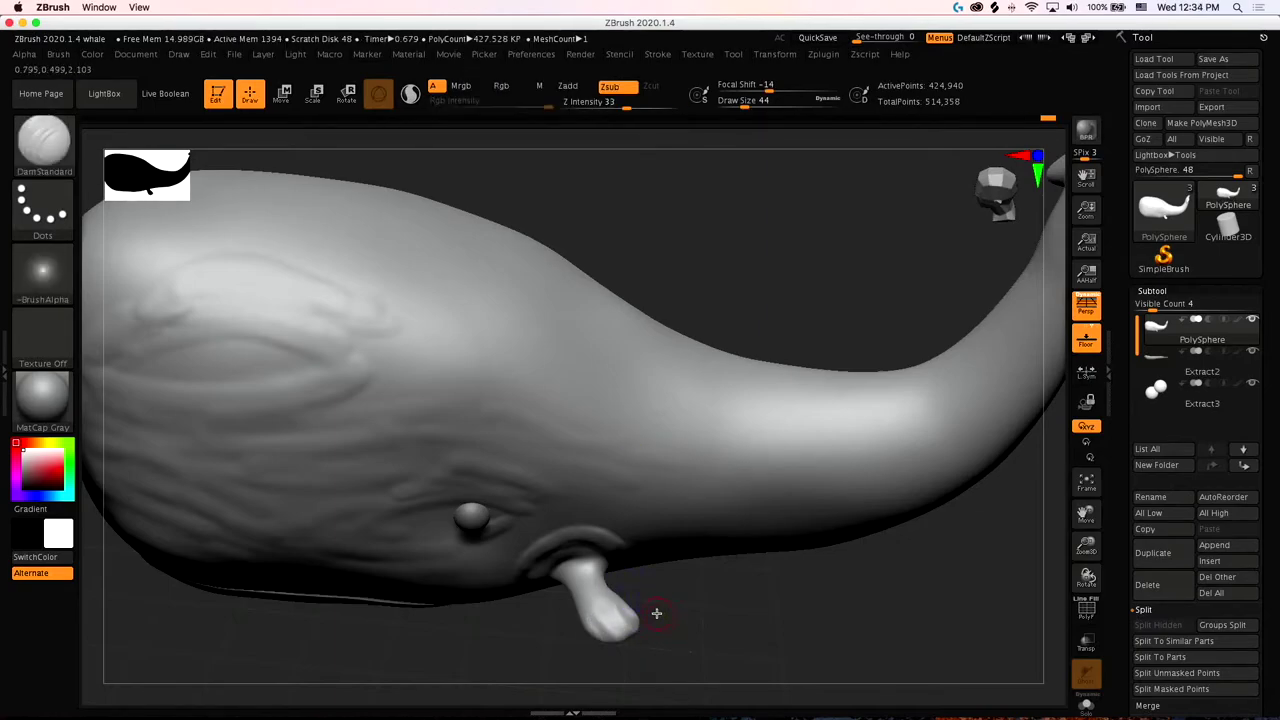
{"action": "mouse_move", "coordinate": [656, 613]}
{"action": "left_mouse_down"}
{"action": "mouse_move", "coordinate": [586, 614]}
{"action": "mouse_move", "coordinate": [617, 598]}
{"action": "left_mouse_up"}
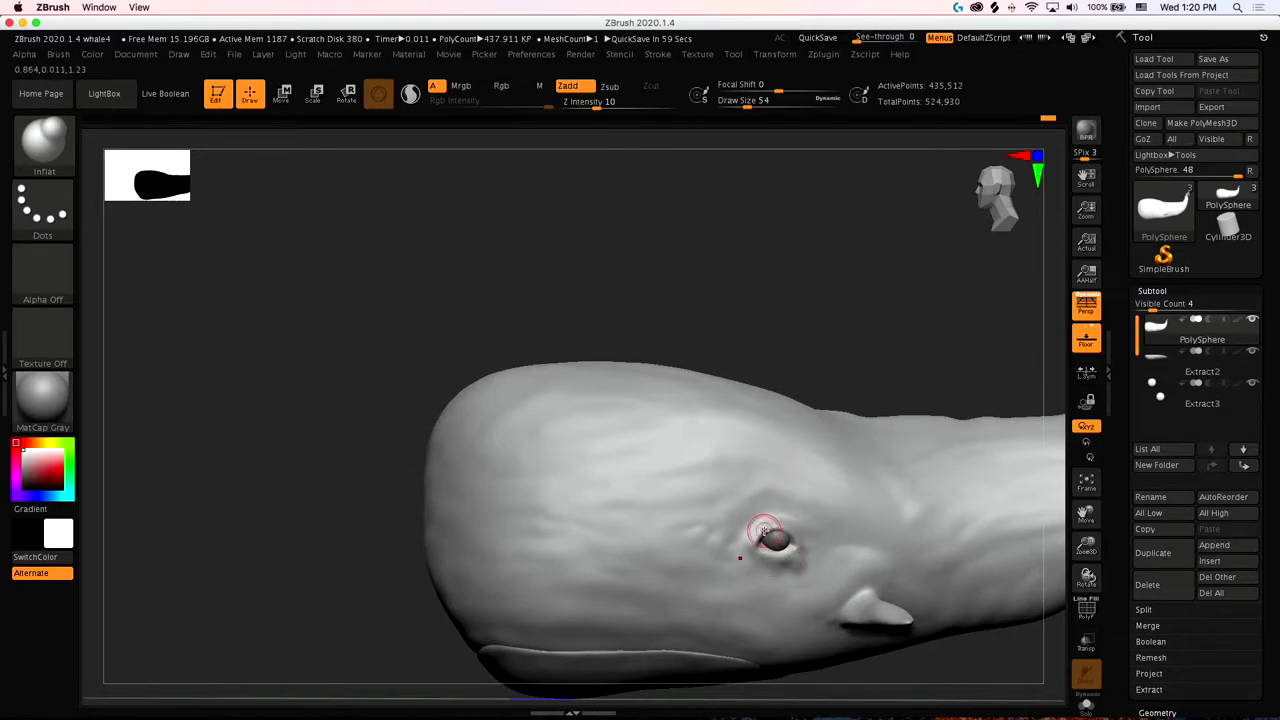
Reduce the draw size to 20 and smooth the lower eyelid and the skin beneath it
{"action": "left_click_drag", "start_coordinate": [1091, 548], "coordinate": [1178, 548]}
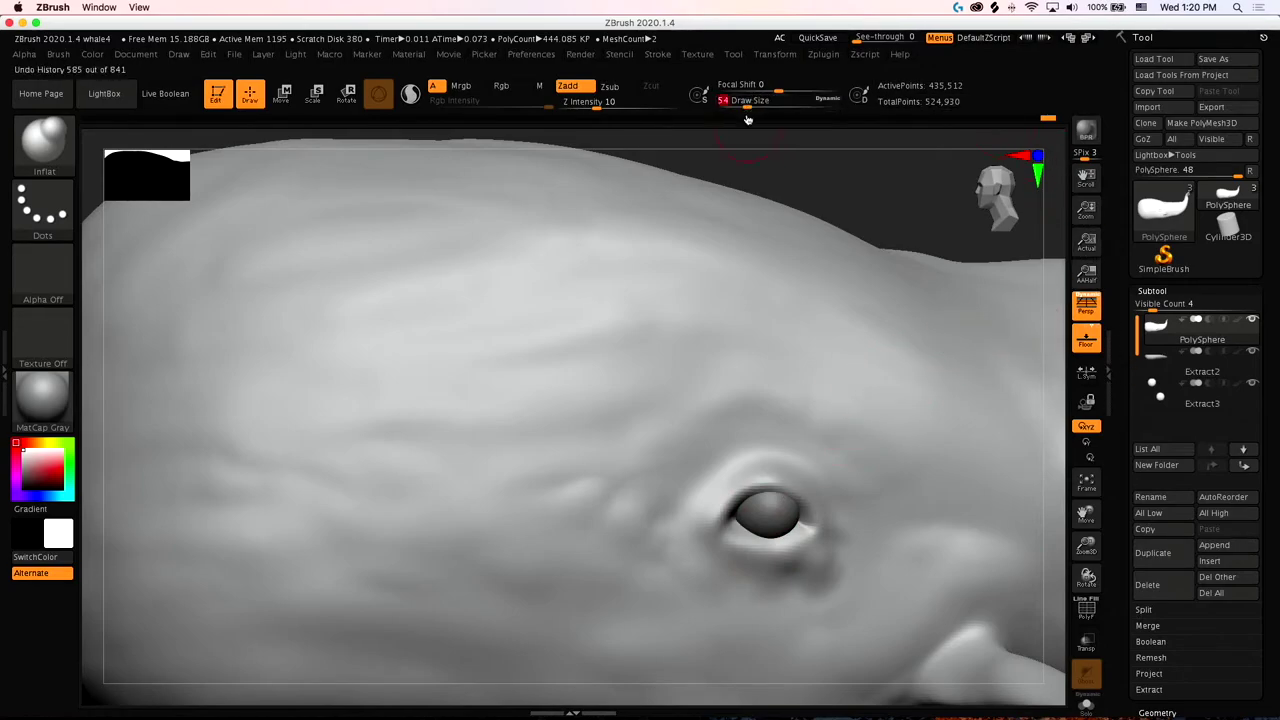
{"action": "key", "text": "shift"}
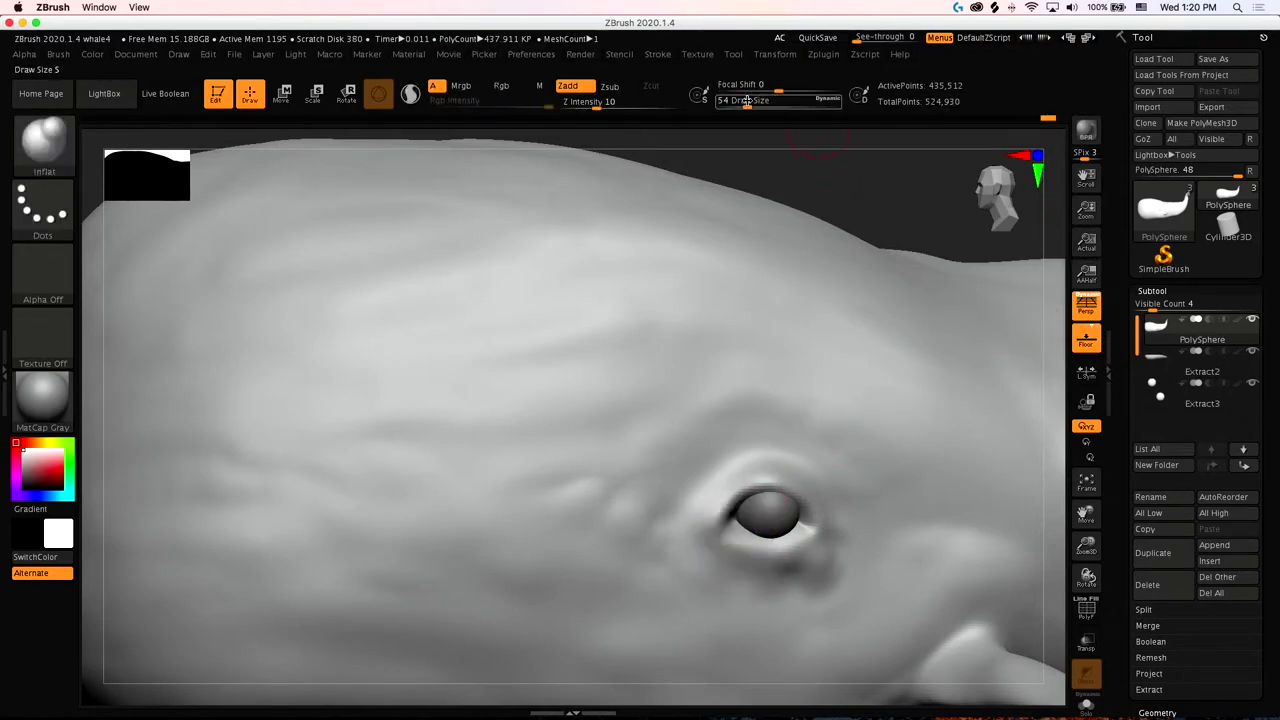
{"action": "left_click_drag", "start_coordinate": [748, 102], "coordinate": [736, 102], "text": "shift"}
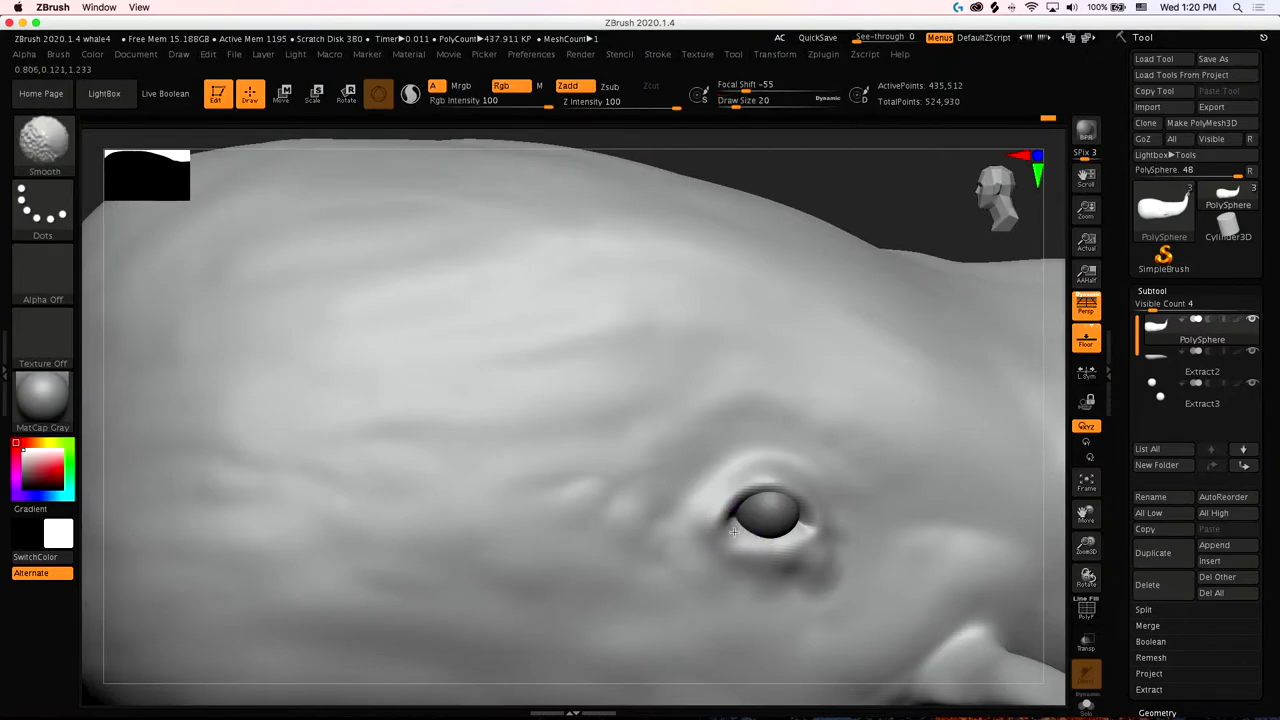
{"action": "mouse_move", "coordinate": [742, 549]}
{"action": "left_mouse_down", "text": "shift"}
{"action": "mouse_move", "coordinate": [806, 538]}
{"action": "mouse_move", "coordinate": [822, 545]}
{"action": "mouse_move", "coordinate": [780, 553]}
{"action": "mouse_move", "coordinate": [846, 566]}
{"action": "mouse_move", "coordinate": [777, 584]}
{"action": "mouse_move", "coordinate": [830, 561]}
{"action": "left_mouse_up", "text": "shift"}
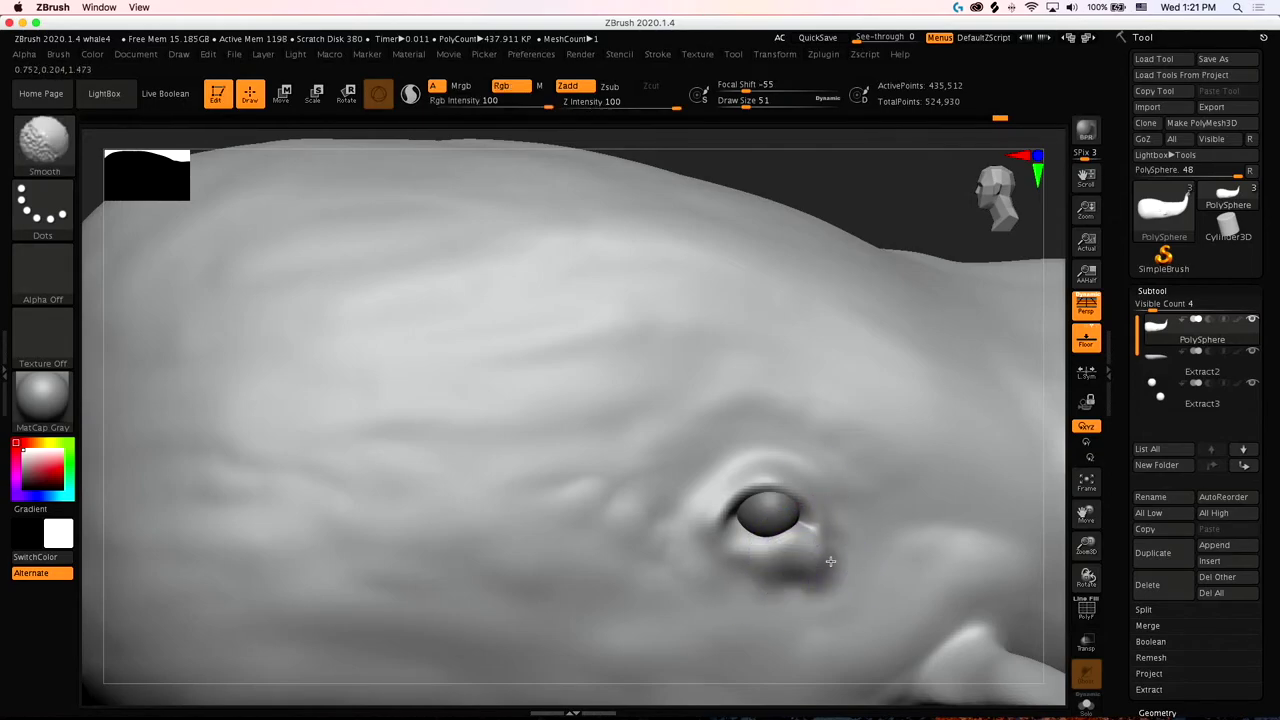
Try a DamStandard crease along the lower eyelid, undo the stroke, and smooth the eyelid
{"action": "left_click_drag", "start_coordinate": [796, 540], "coordinate": [736, 542]}
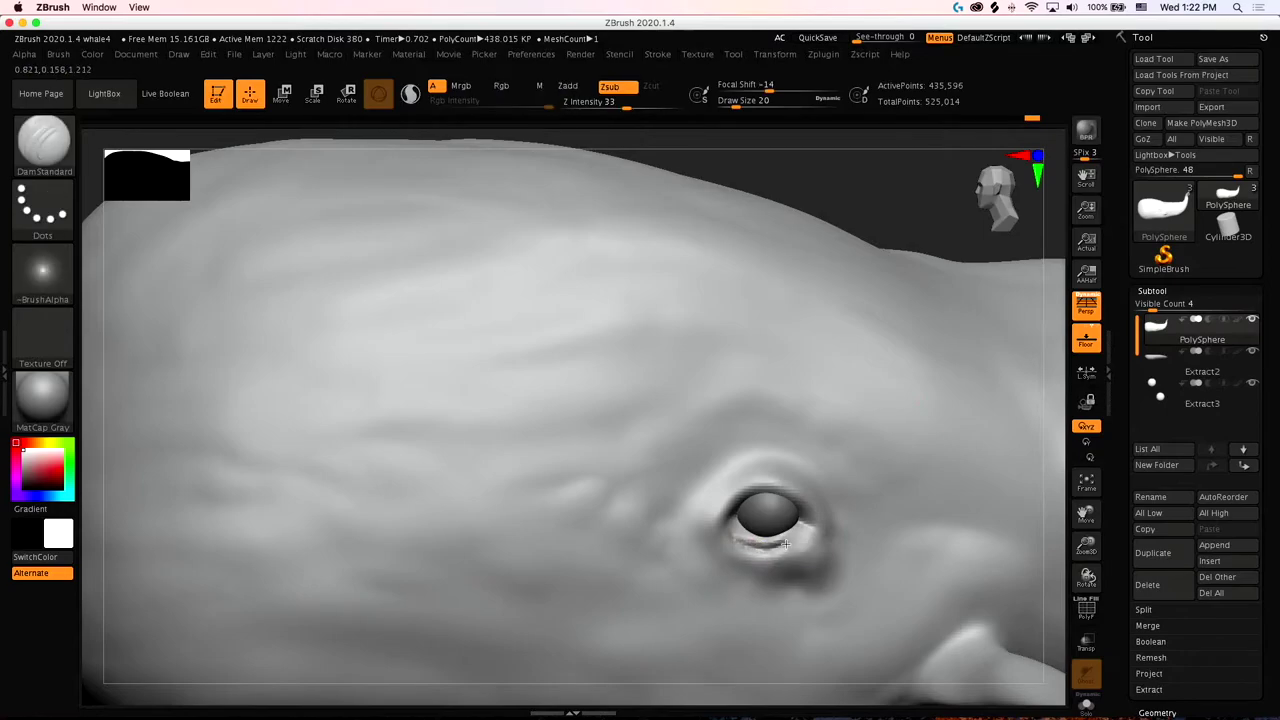
{"action": "key", "text": "ctrl+z"}
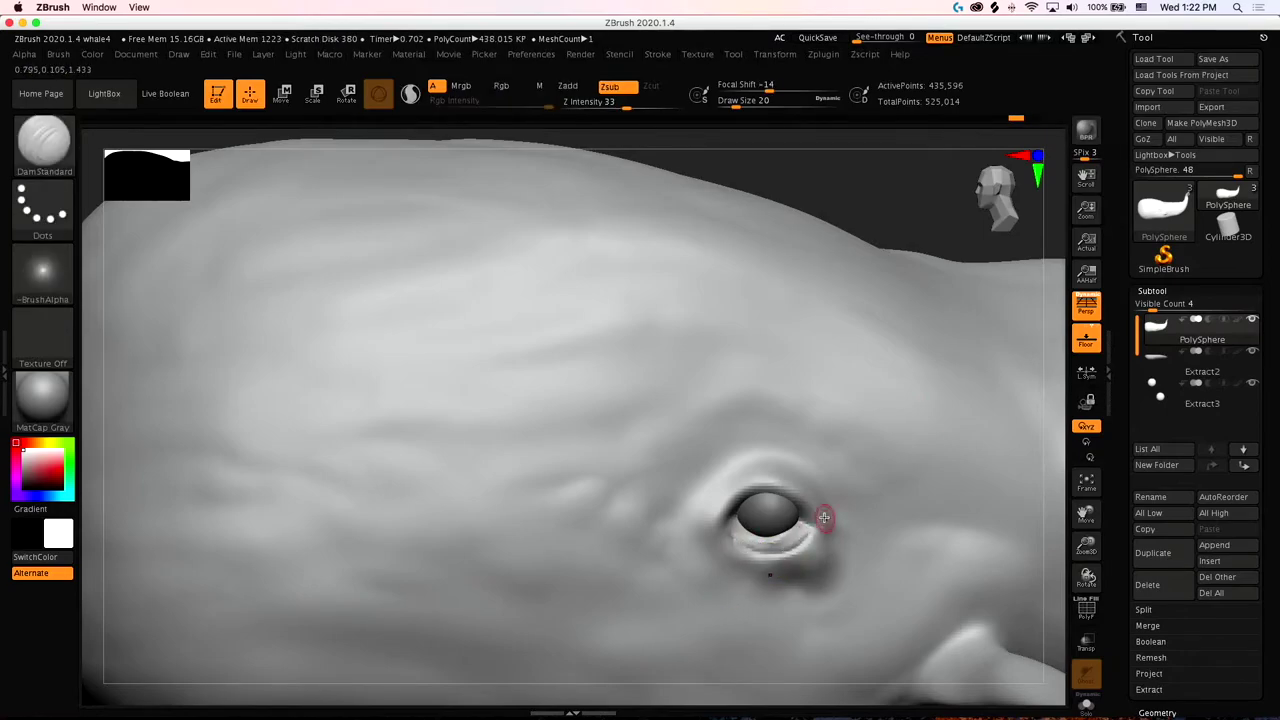
{"action": "mouse_move", "coordinate": [758, 547]}
{"action": "left_mouse_down", "text": "shift"}
{"action": "mouse_move", "coordinate": [749, 542]}
{"action": "mouse_move", "coordinate": [788, 537]}
{"action": "left_mouse_up", "text": "shift"}
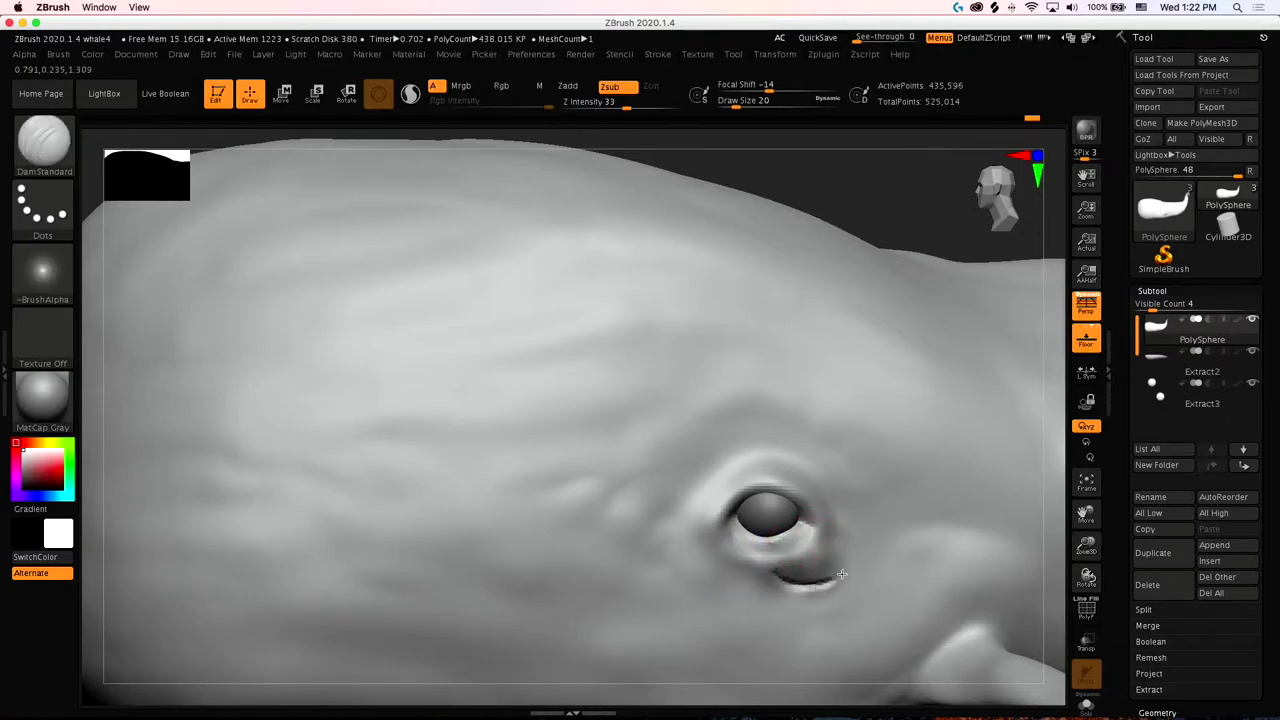
Carve a crease under the eye bag with the DamStandard brush and soften it by smoothing
{"action": "left_click_drag", "start_coordinate": [783, 575], "coordinate": [832, 580], "text": "shift"}
{"action": "left_click_drag", "start_coordinate": [763, 578], "coordinate": [814, 591]}
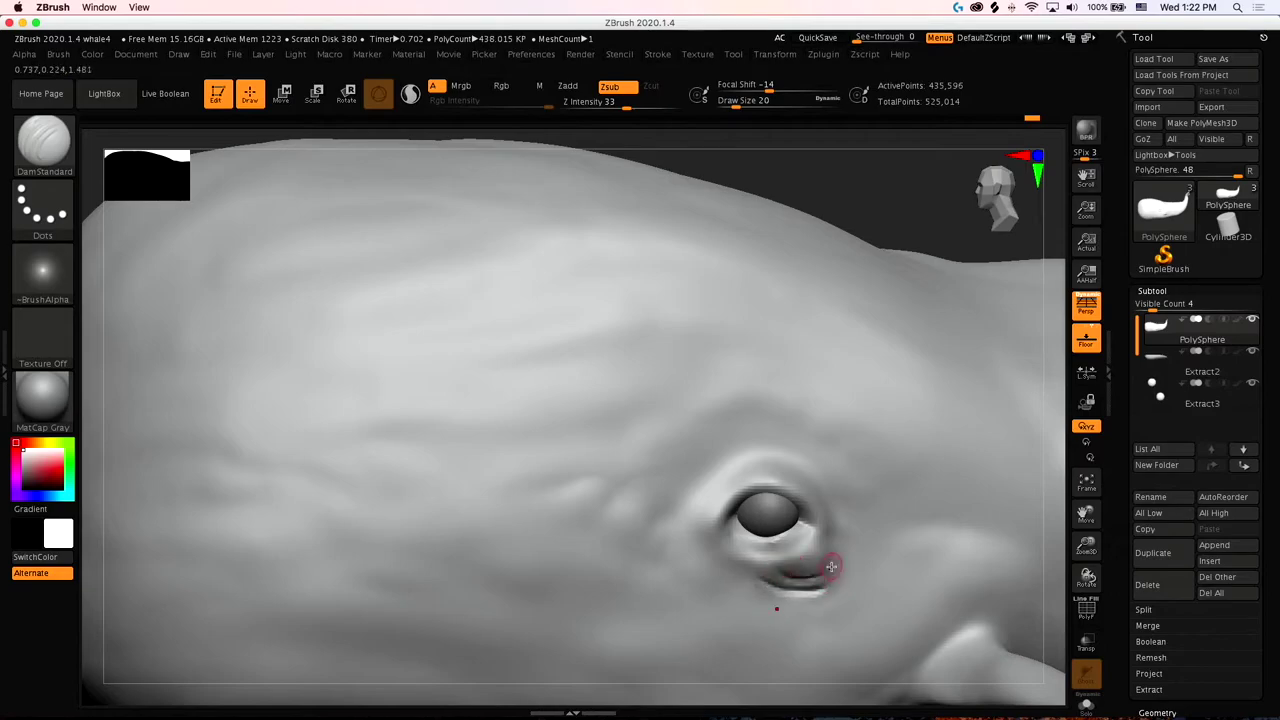
{"action": "mouse_move", "coordinate": [834, 540]}
{"action": "left_mouse_down", "text": "shift"}
{"action": "mouse_move", "coordinate": [797, 577]}
{"action": "mouse_move", "coordinate": [809, 580]}
{"action": "mouse_move", "coordinate": [802, 562]}
{"action": "left_mouse_up", "text": "shift"}
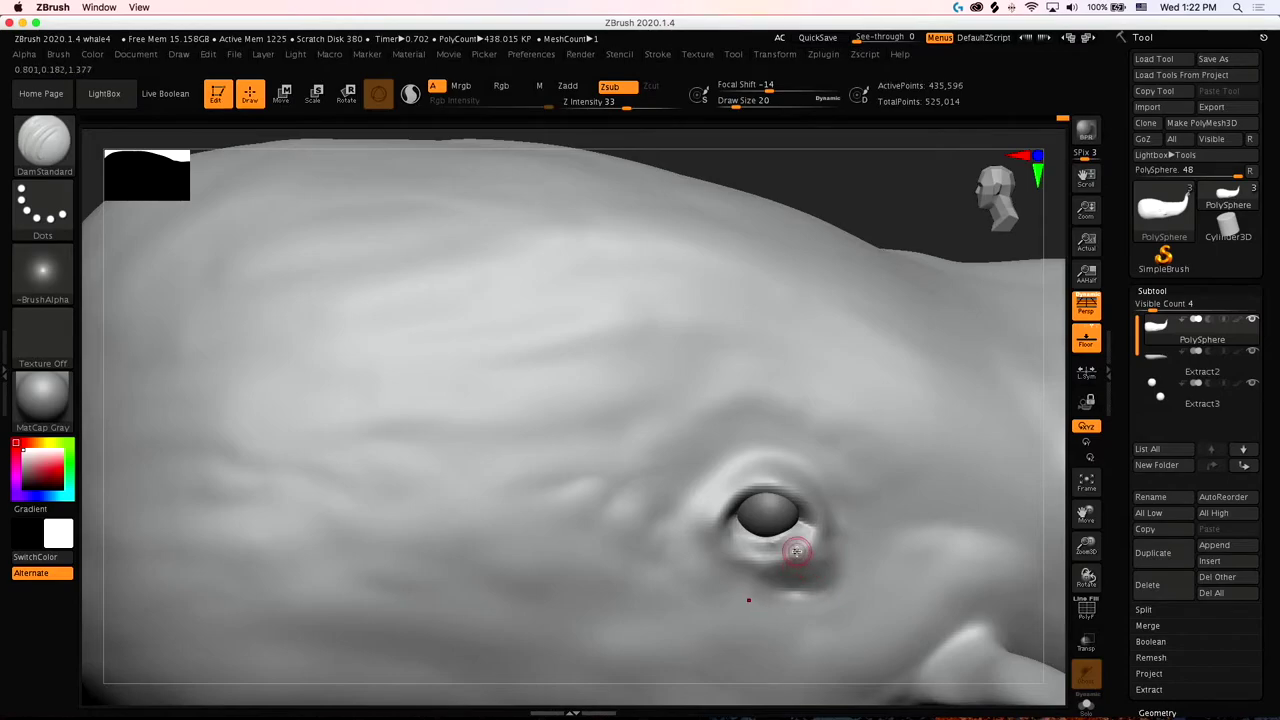
Smooth the lower eyelid and the creases in the eye bag beneath it at draw size 20
{"action": "left_click_drag", "start_coordinate": [804, 541], "coordinate": [782, 543], "text": "shift"}
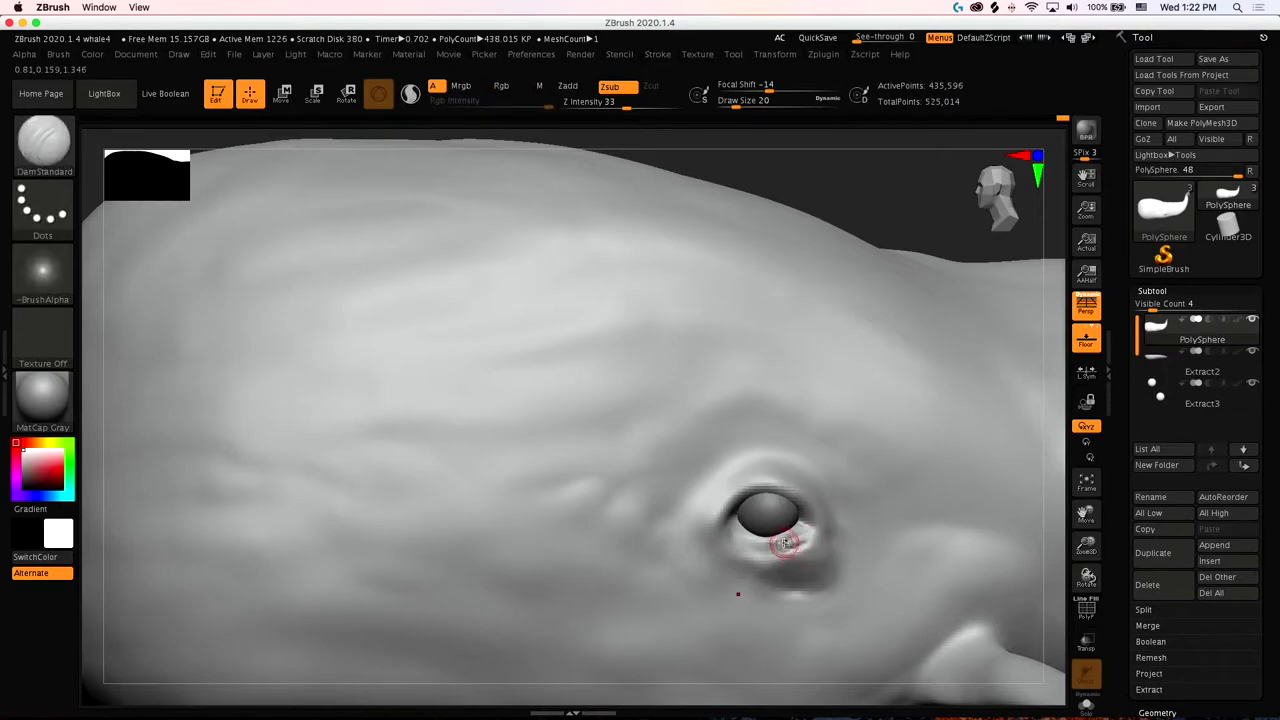
{"action": "left_click_drag", "start_coordinate": [787, 553], "coordinate": [826, 545], "text": "shift"}
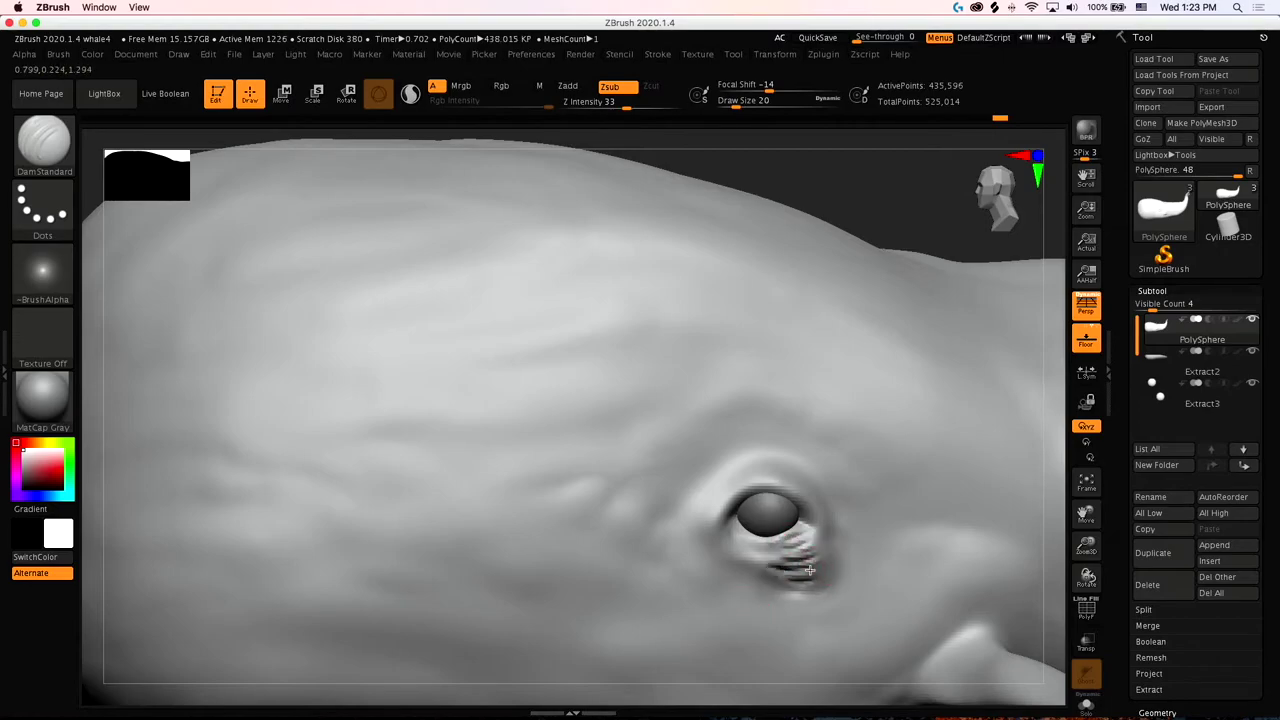
{"action": "key", "text": "shift"}
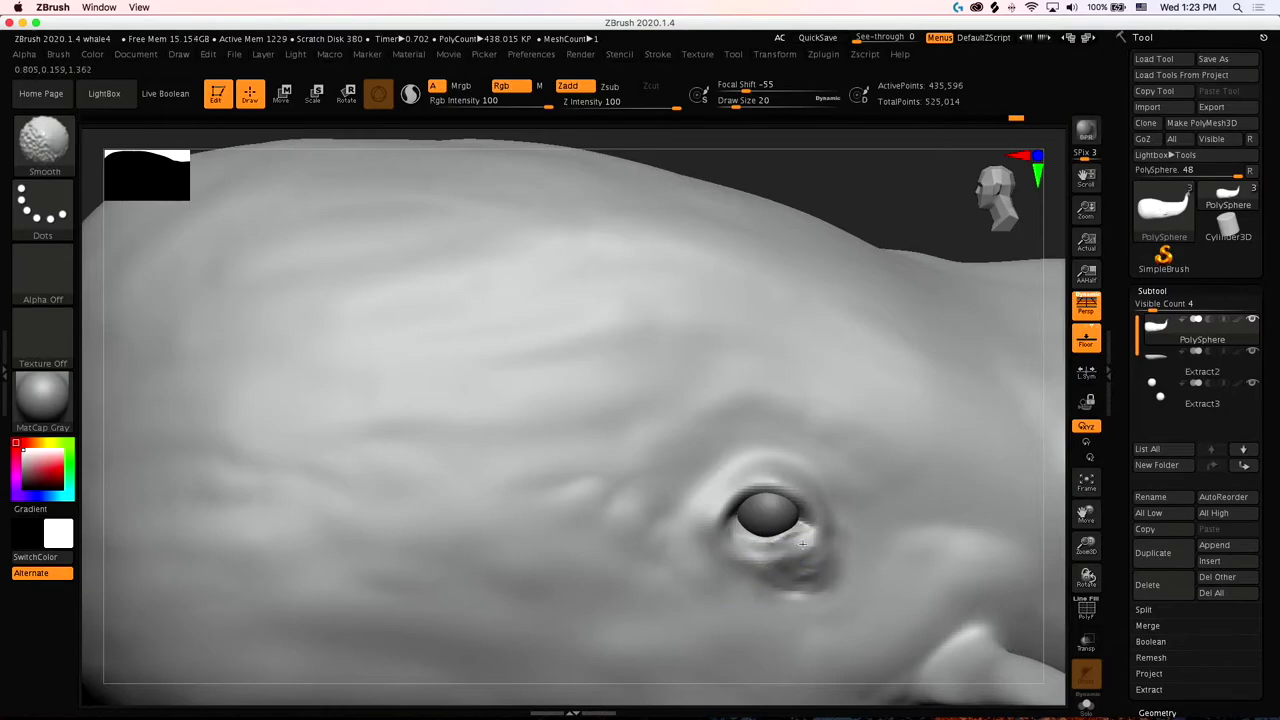
{"action": "mouse_move", "coordinate": [810, 539]}
{"action": "left_mouse_down", "text": "shift"}
{"action": "mouse_move", "coordinate": [826, 526]}
{"action": "mouse_move", "coordinate": [802, 533]}
{"action": "left_mouse_up", "text": "shift"}
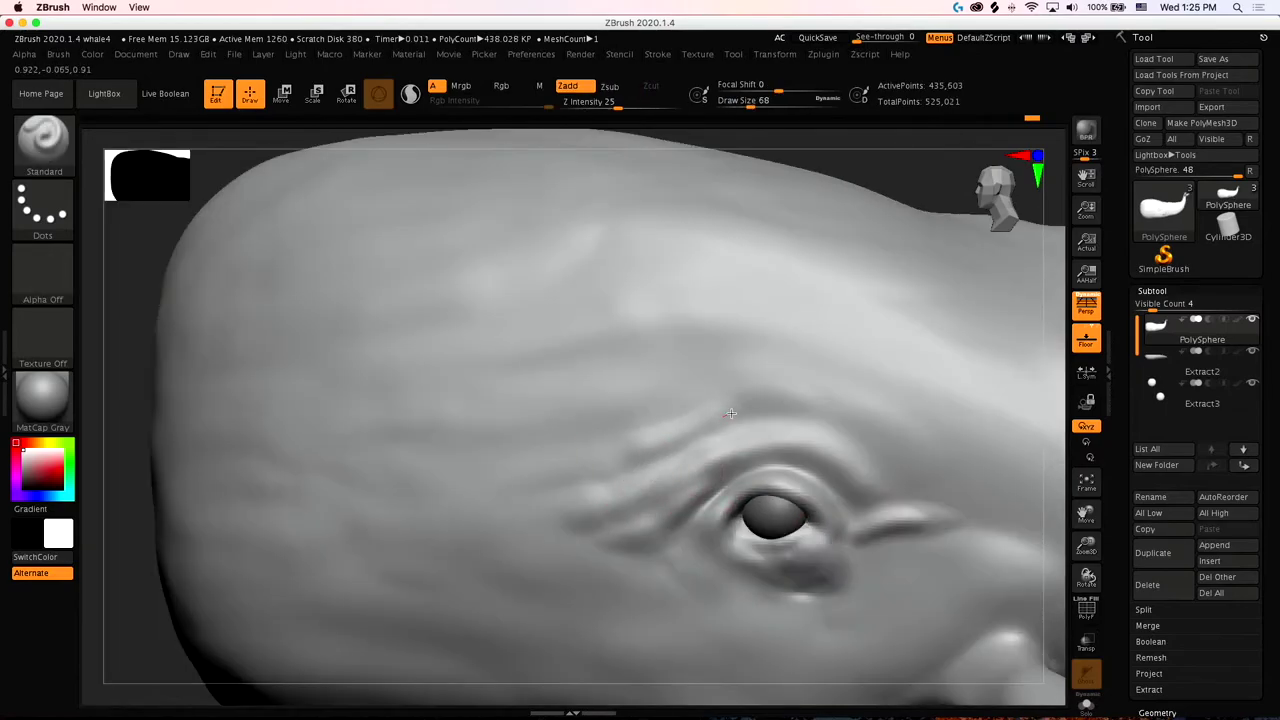
Sculpt skin folds above and in front of the eye with the Standard brush, undoing the higher brow stroke, and smooth behind the eye
{"action": "mouse_move", "coordinate": [692, 441]}
{"action": "left_mouse_down"}
{"action": "mouse_move", "coordinate": [903, 448]}
{"action": "mouse_move", "coordinate": [955, 506]}
{"action": "mouse_move", "coordinate": [800, 394]}
{"action": "mouse_move", "coordinate": [578, 452]}
{"action": "mouse_move", "coordinate": [553, 487]}
{"action": "left_mouse_up"}
{"action": "mouse_move", "coordinate": [711, 380]}
{"action": "left_mouse_down", "text": "shift"}
{"action": "mouse_move", "coordinate": [540, 476]}
{"action": "mouse_move", "coordinate": [607, 531]}
{"action": "left_mouse_up", "text": "shift"}
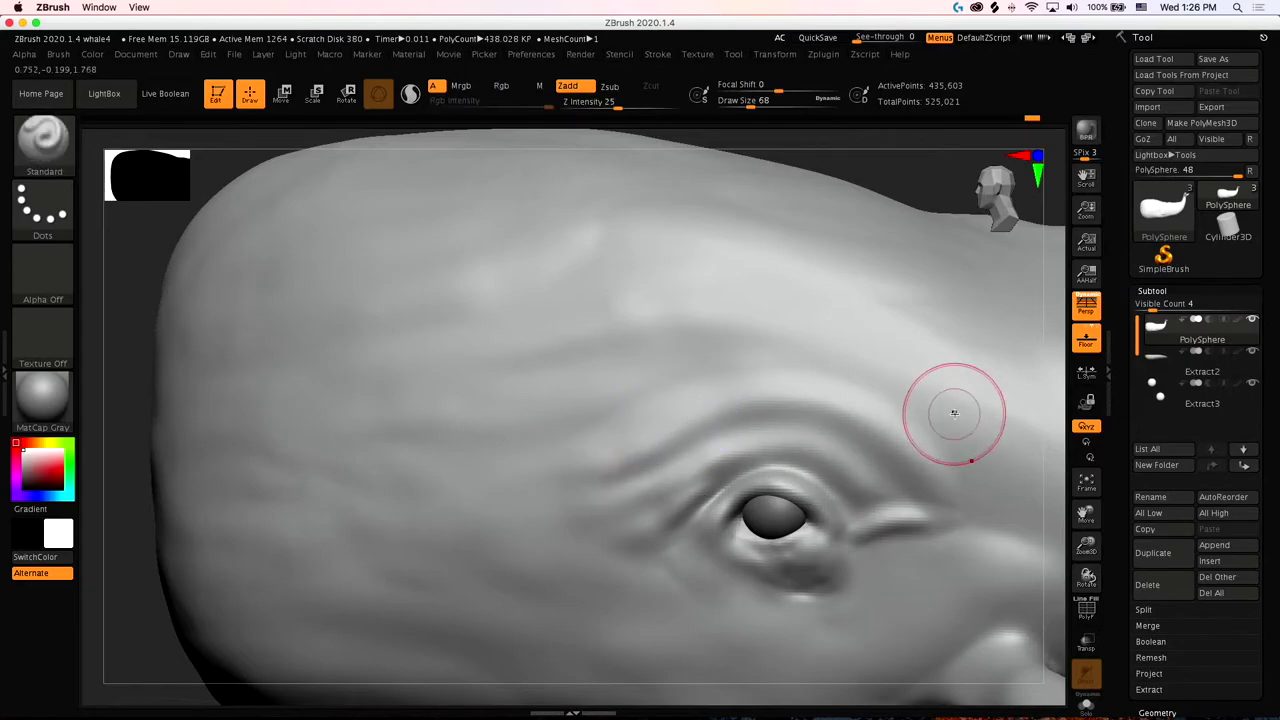
{"action": "left_click_drag", "start_coordinate": [860, 345], "coordinate": [540, 368]}
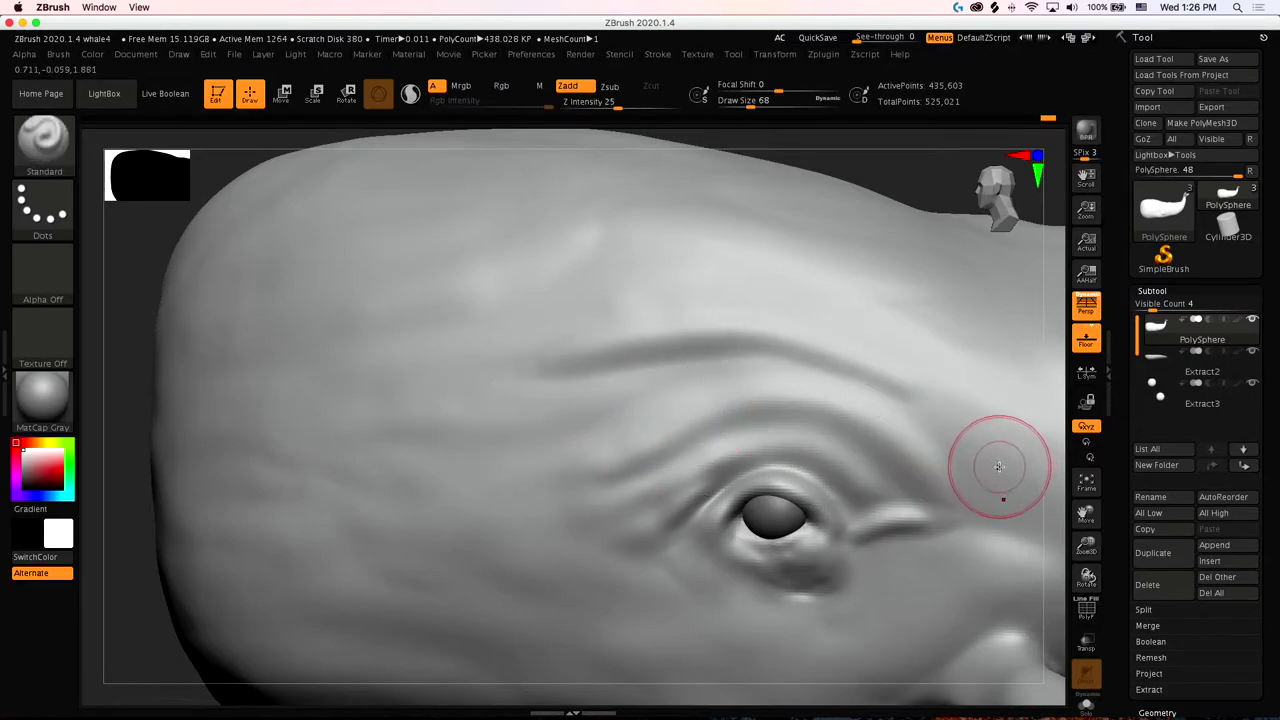
{"action": "key", "text": "ctrl"}
{"action": "key", "text": "ctrl+z"}
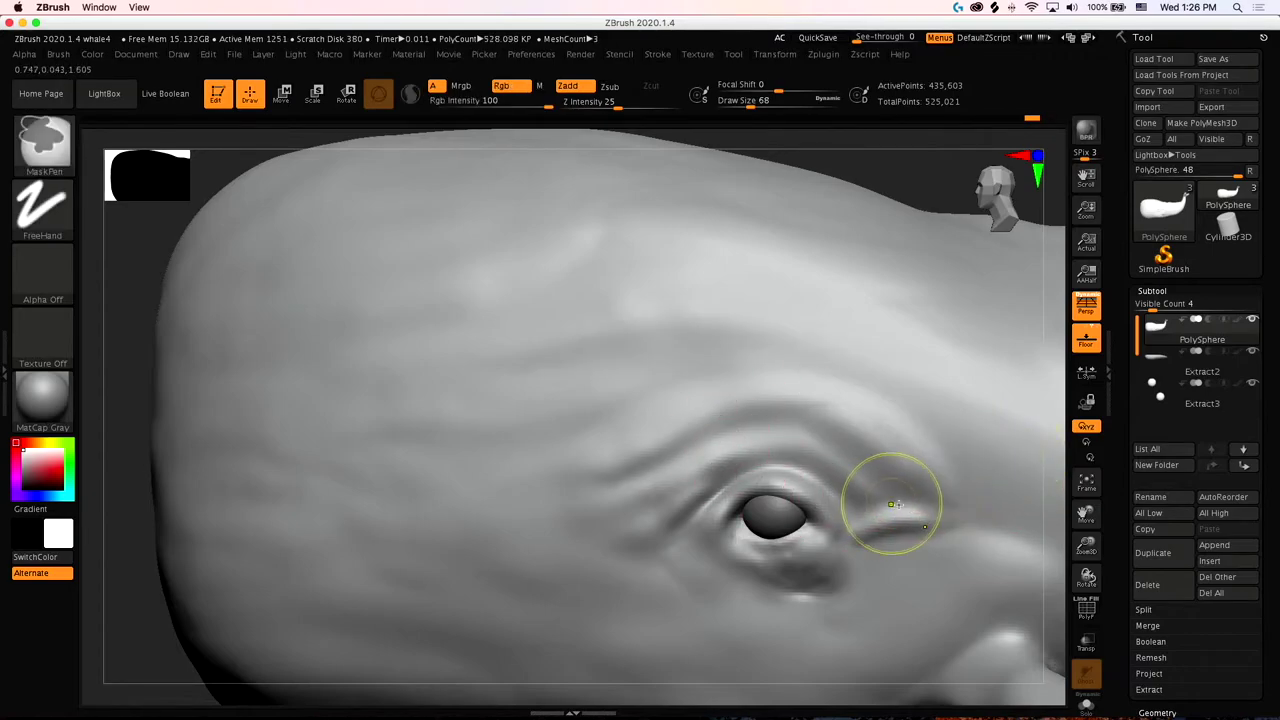
{"action": "key", "text": "ctrl+z"}
{"action": "left_click_drag", "start_coordinate": [945, 480], "coordinate": [911, 439], "text": "shift"}
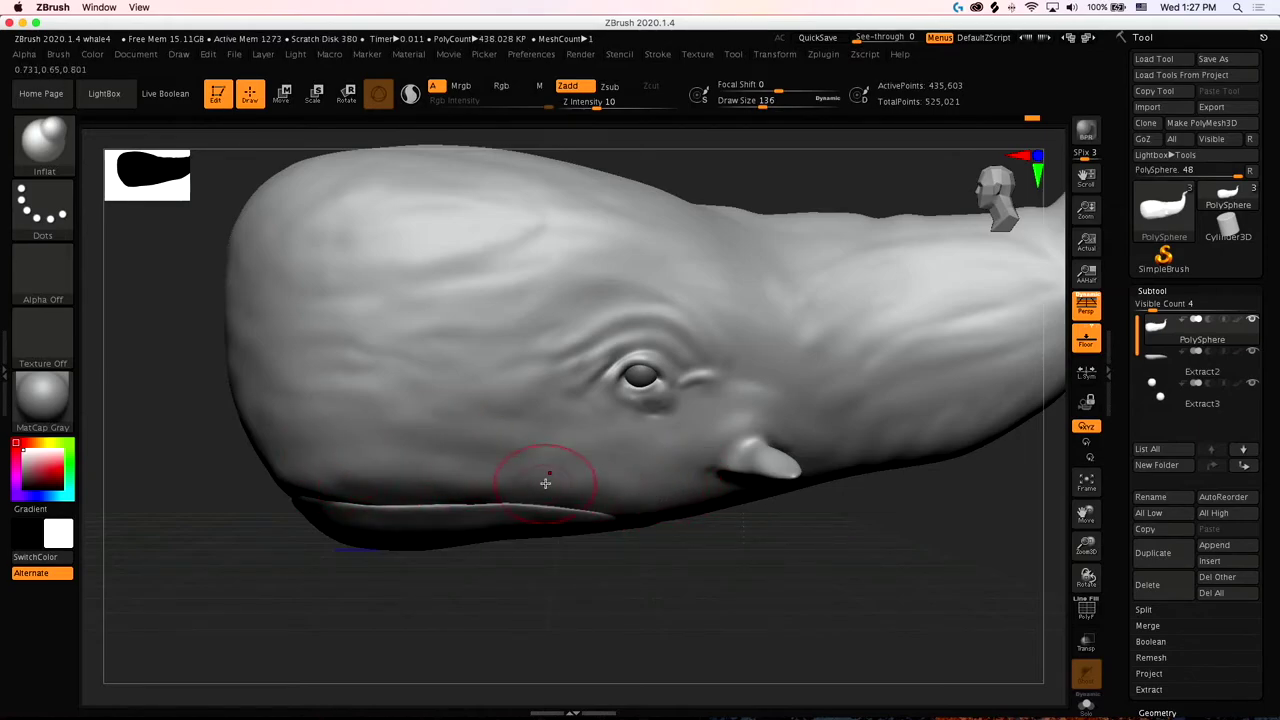
{"action": "key", "text": "shift"}
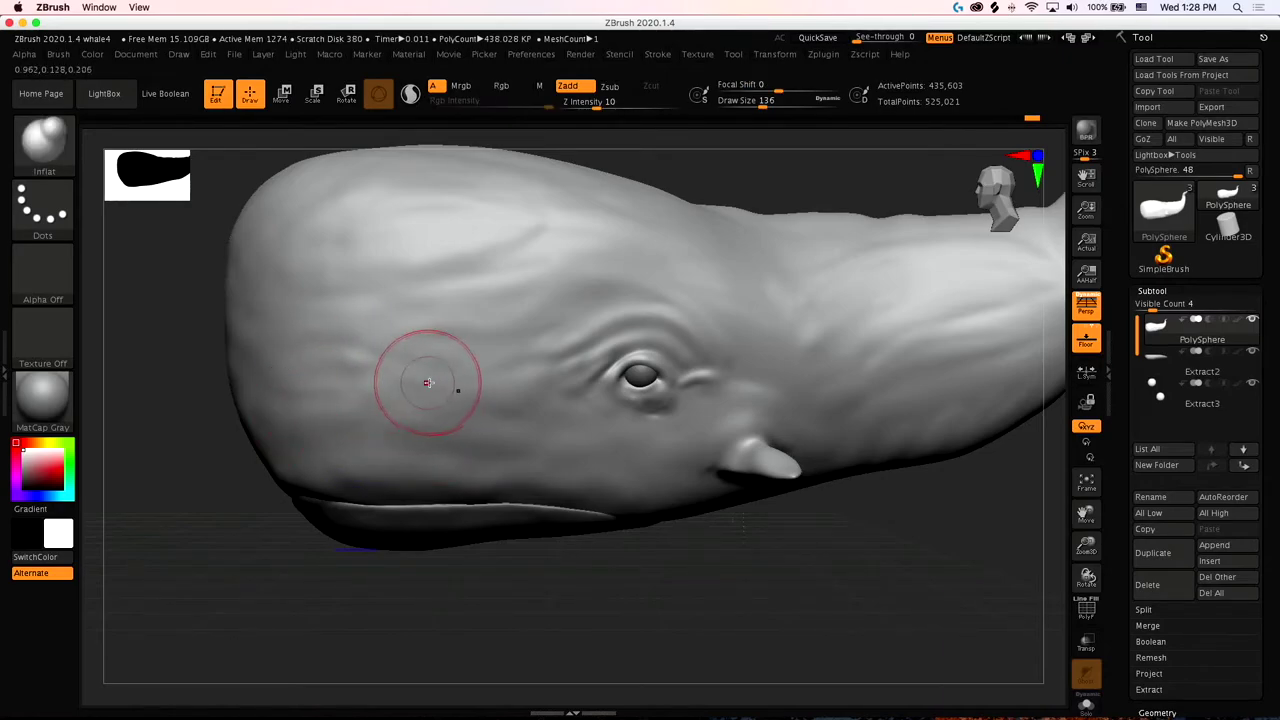
{"action": "key", "text": "ctrl"}
{"action": "key", "text": "shift"}
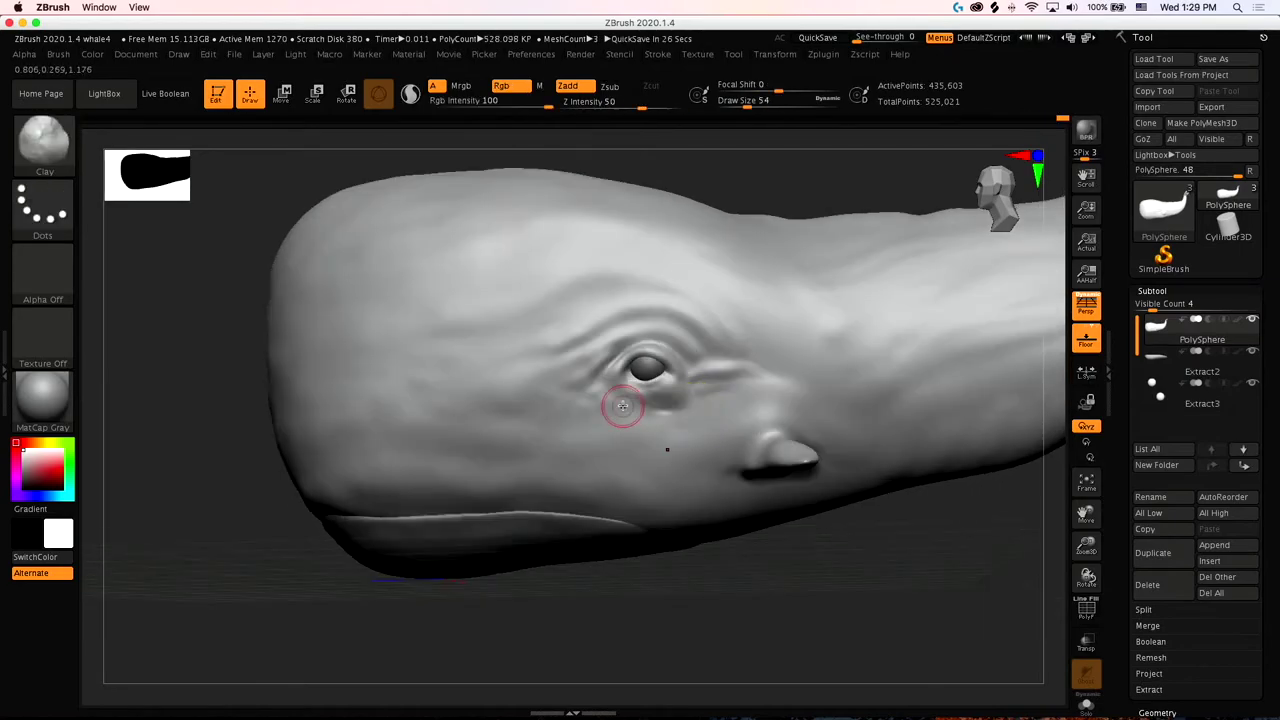
Build up folds under the eye with the Clay brush at draw size 54, undoing unwanted strokes, and smooth the lowest fold
{"action": "left_click_drag", "start_coordinate": [622, 406], "coordinate": [708, 395]}
{"action": "key", "text": "ctrl+z"}
{"action": "left_click_drag", "start_coordinate": [634, 414], "coordinate": [708, 397]}
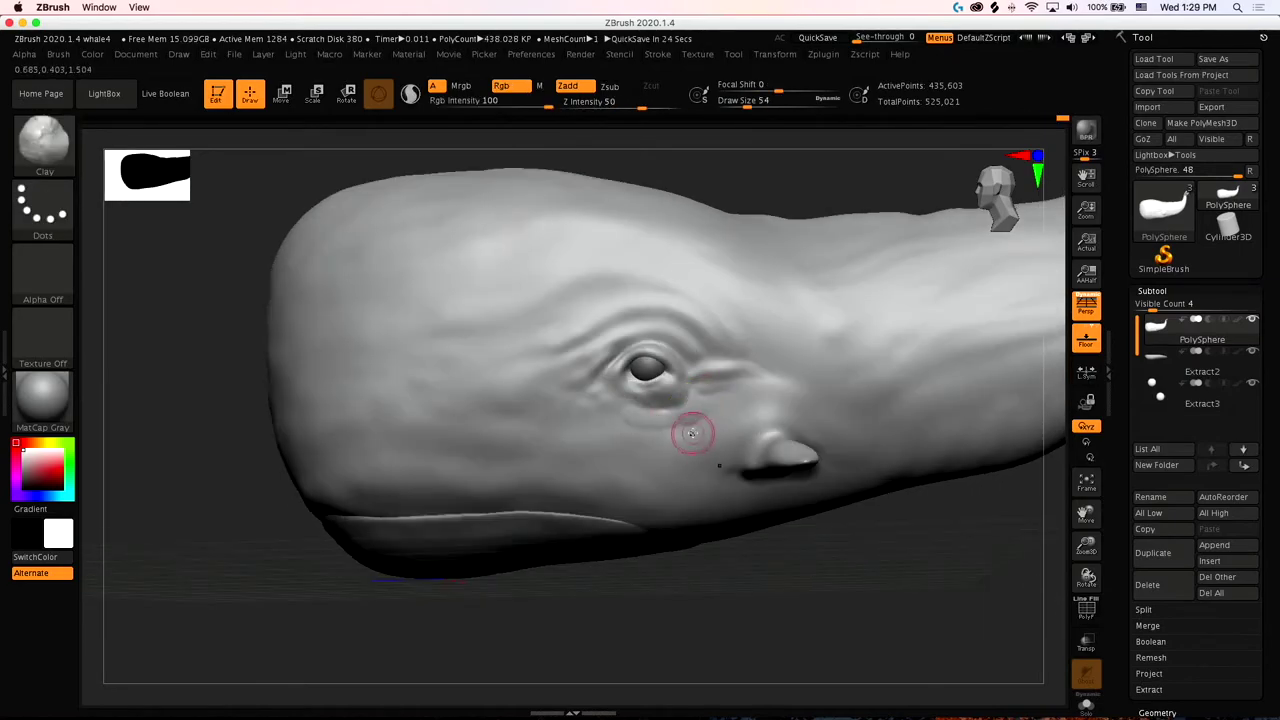
{"action": "mouse_move", "coordinate": [624, 413]}
{"action": "left_mouse_down"}
{"action": "mouse_move", "coordinate": [713, 416]}
{"action": "mouse_move", "coordinate": [609, 420]}
{"action": "mouse_move", "coordinate": [636, 434]}
{"action": "mouse_move", "coordinate": [704, 407]}
{"action": "left_mouse_up"}
{"action": "key", "text": "ctrl+z"}
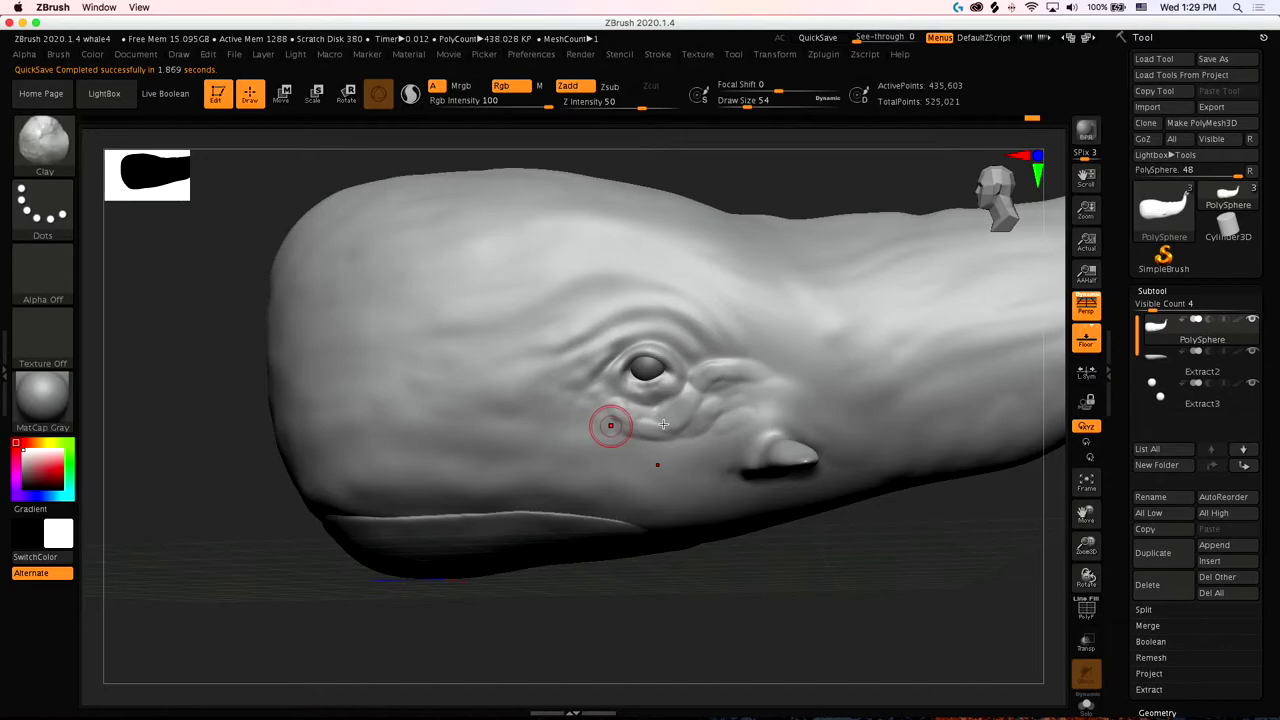
{"action": "key", "text": "shift"}
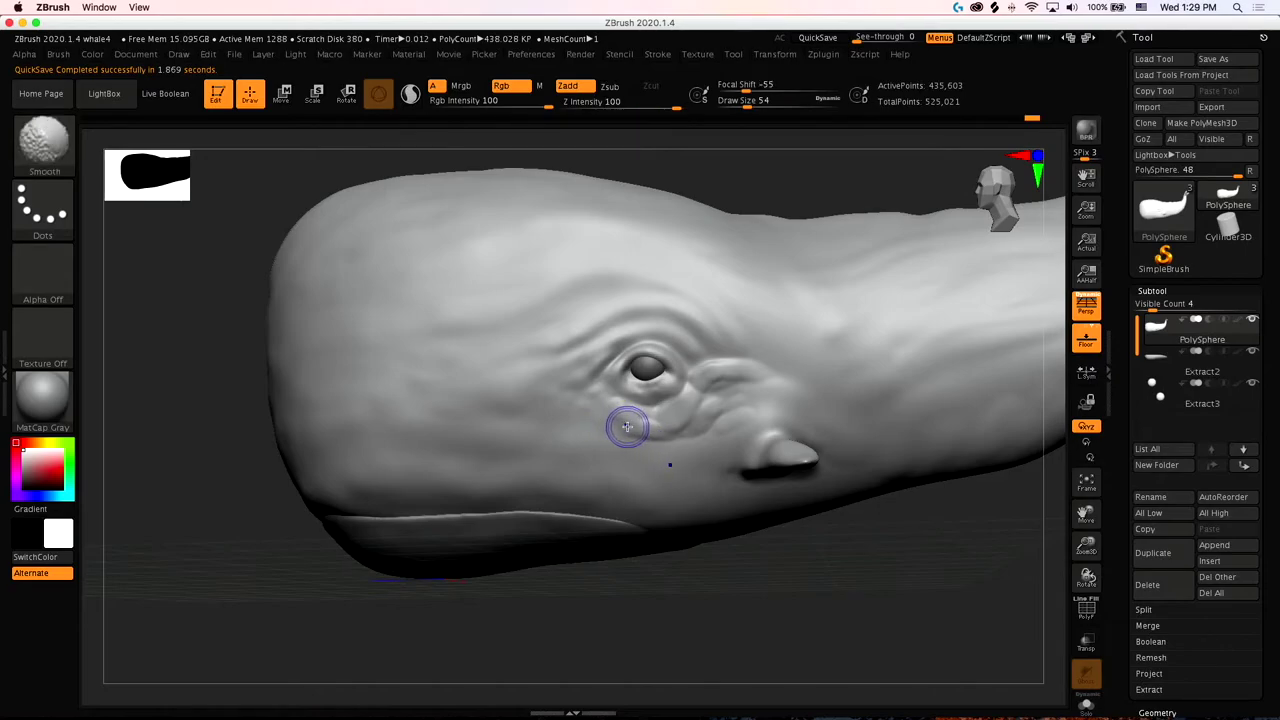
{"action": "left_click_drag", "start_coordinate": [621, 425], "coordinate": [693, 427], "text": "shift"}
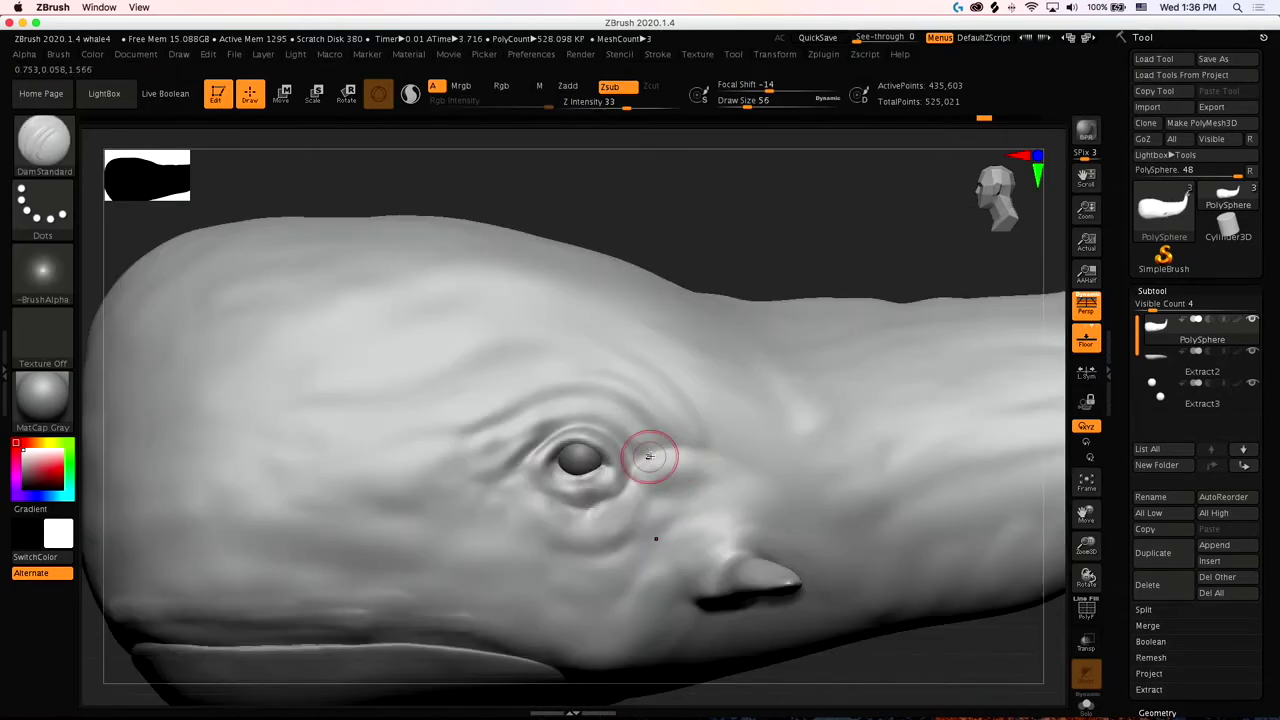
Switch to the Clay brush, try a stroke behind the eye while accepting removal of the newer undo history, and undo it
{"action": "key", "text": "b"}
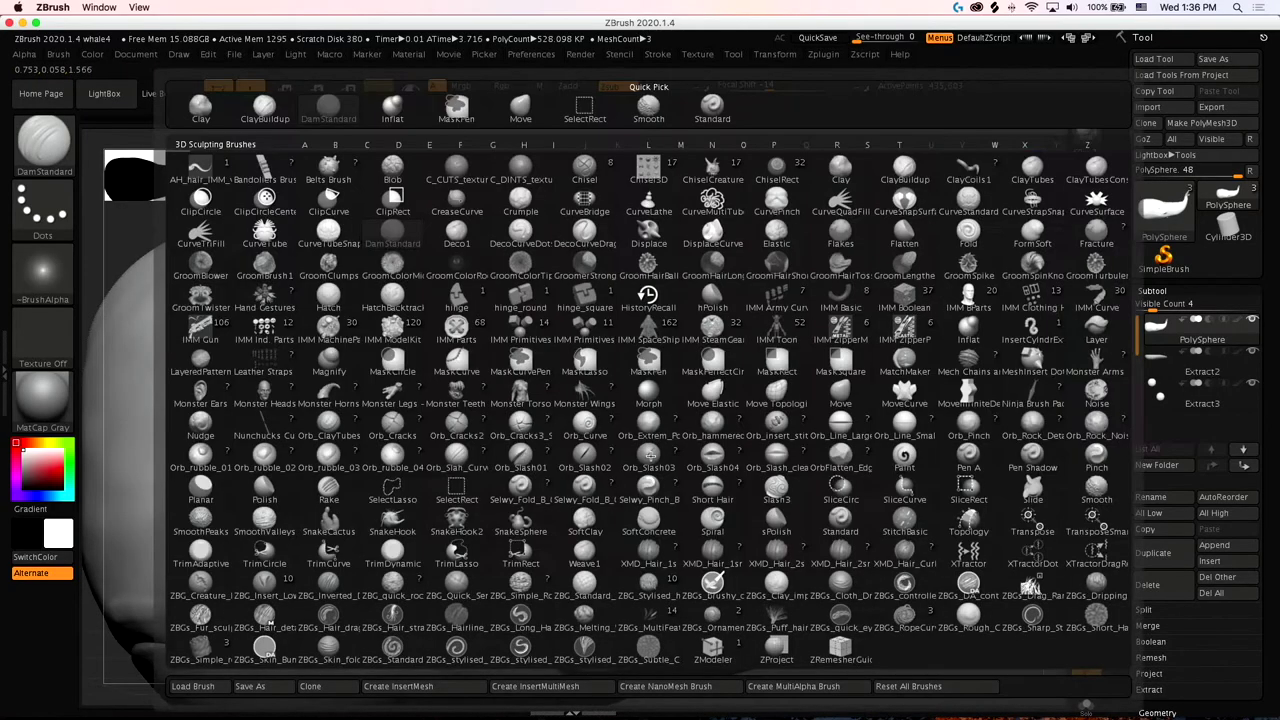
{"action": "key", "text": "c"}
{"action": "left_click", "coordinate": [840, 168]}
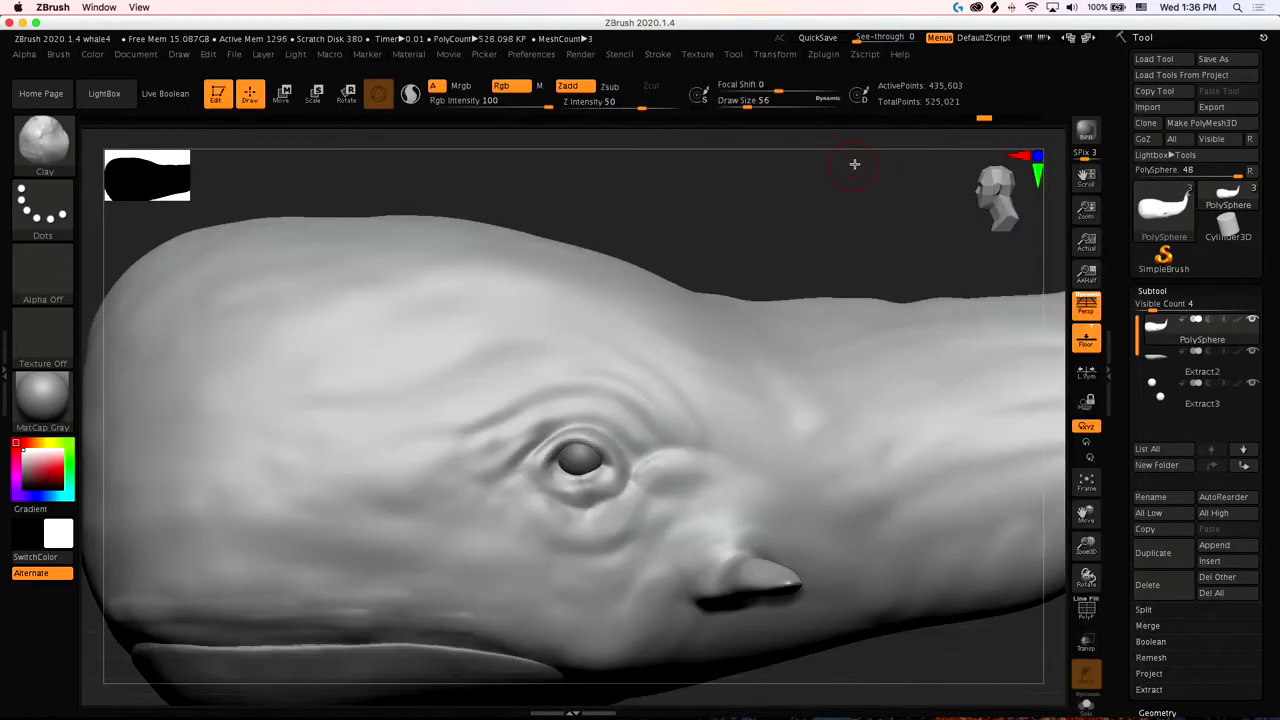
{"action": "left_click", "coordinate": [645, 453]}
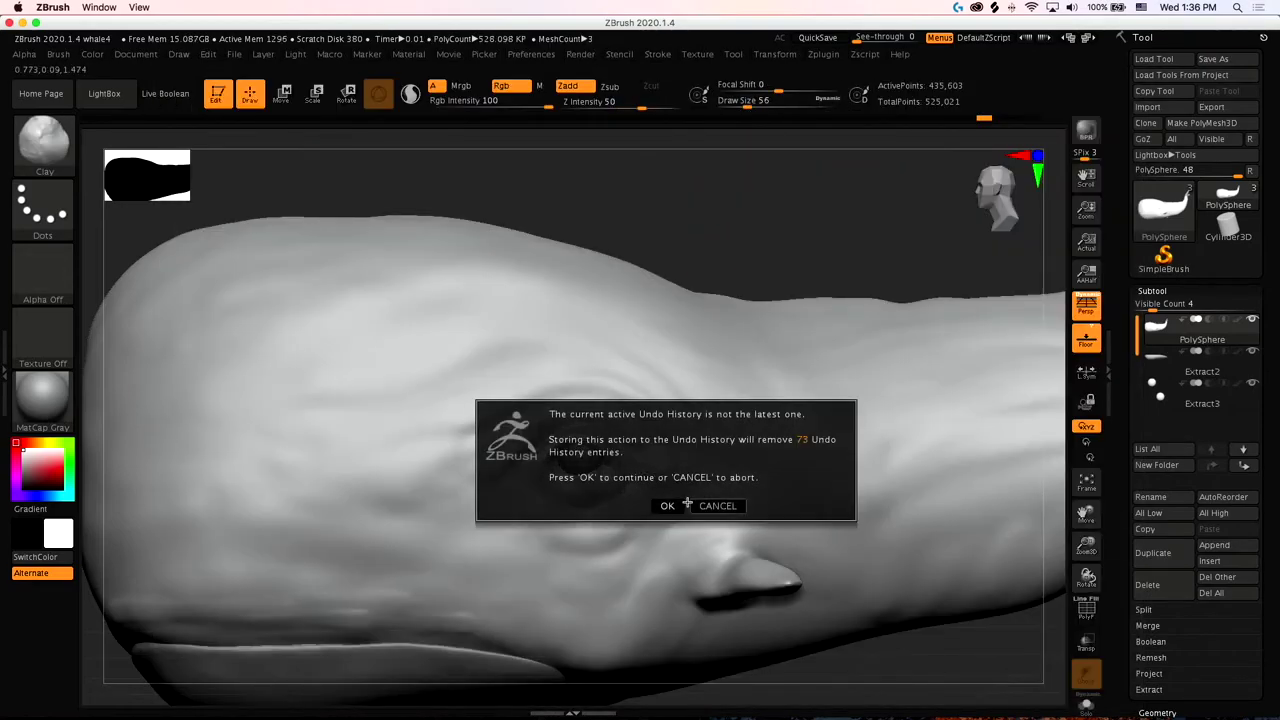
{"action": "left_click", "coordinate": [664, 506]}
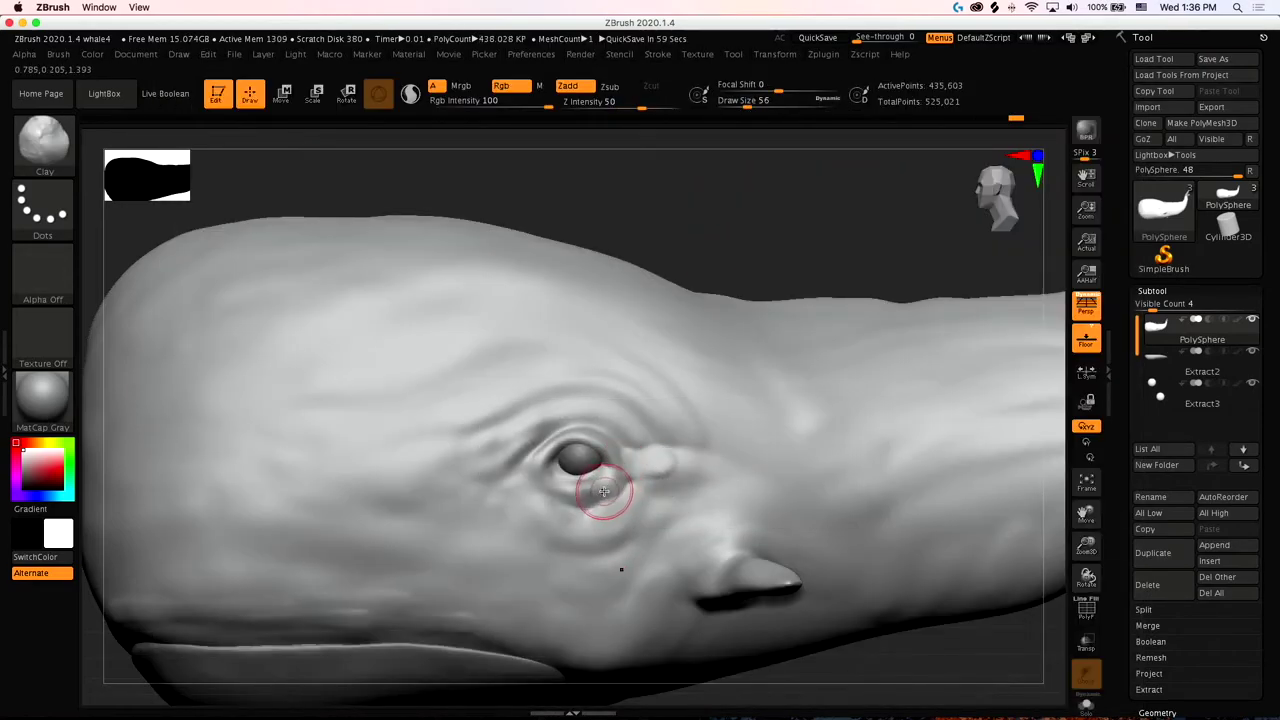
{"action": "key", "text": "ctrl"}
{"action": "key", "text": "ctrl+z"}
Build up a raised fold running back from the eye's outer corner with the Clay brush, undoing the first attempt
{"action": "left_click_drag", "start_coordinate": [613, 482], "coordinate": [645, 471]}
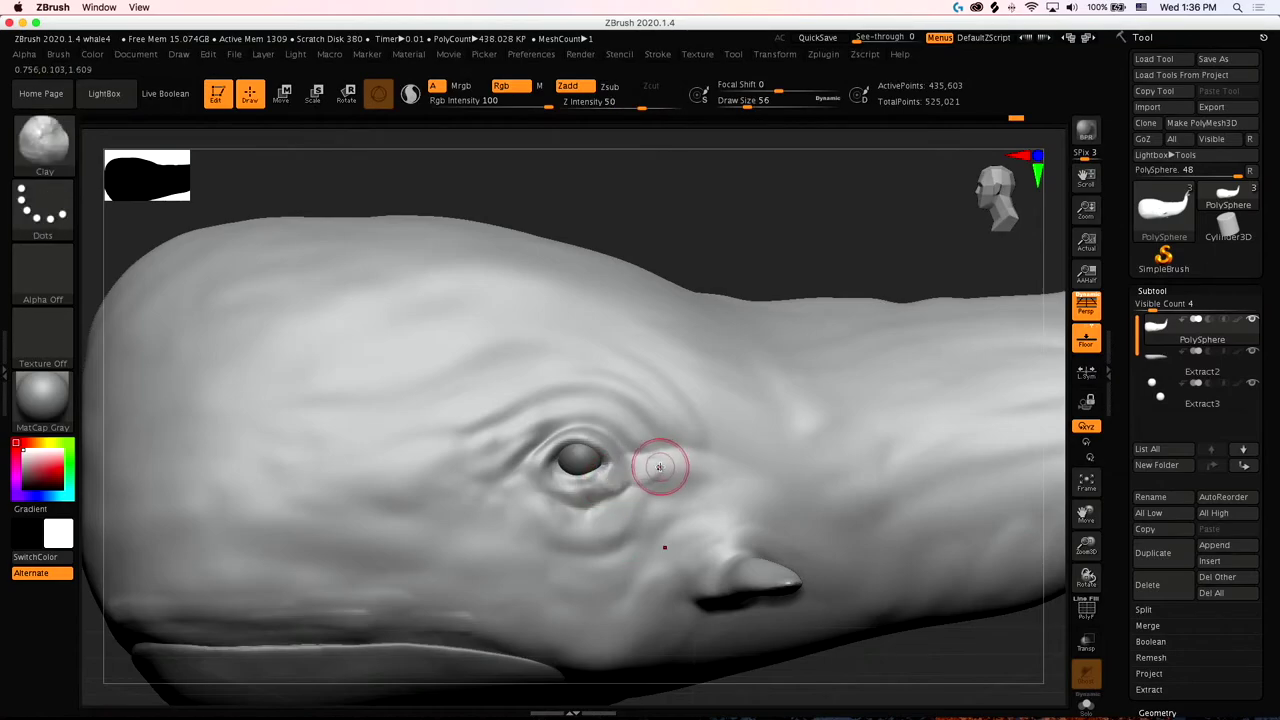
{"action": "key", "text": "ctrl+z"}
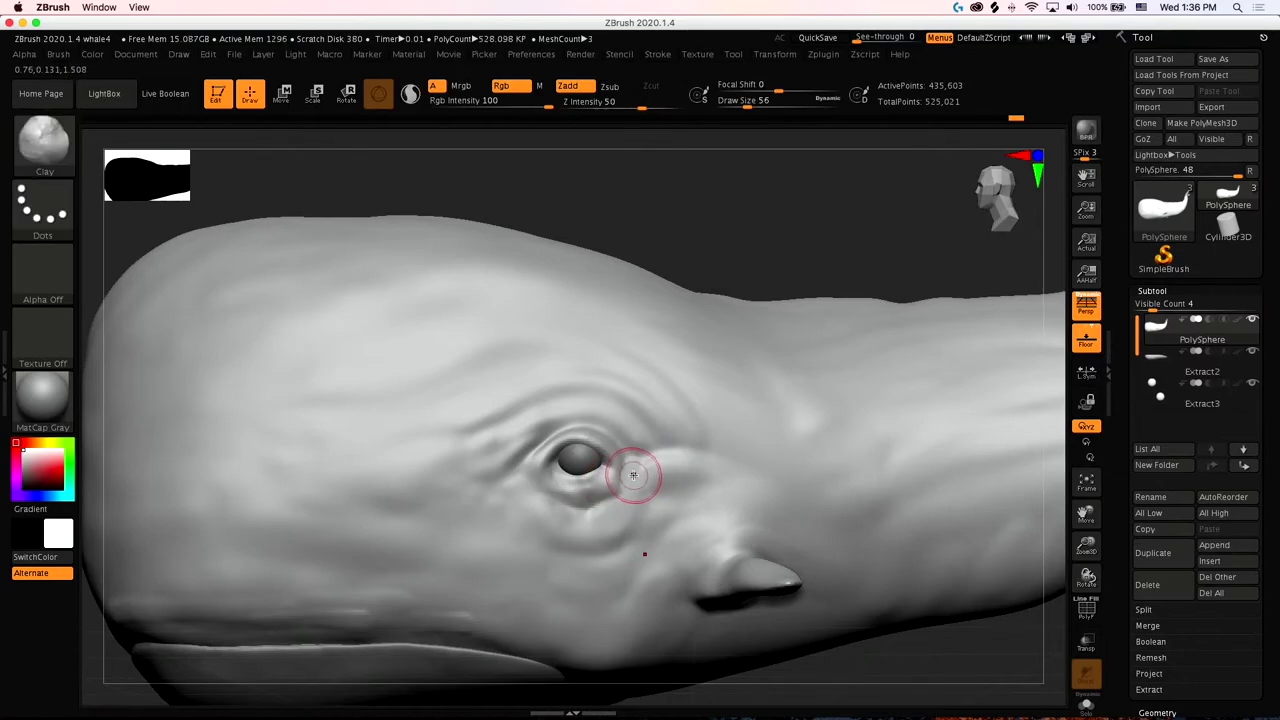
{"action": "left_click_drag", "start_coordinate": [631, 476], "coordinate": [684, 458]}
{"action": "key", "text": "ctrl"}
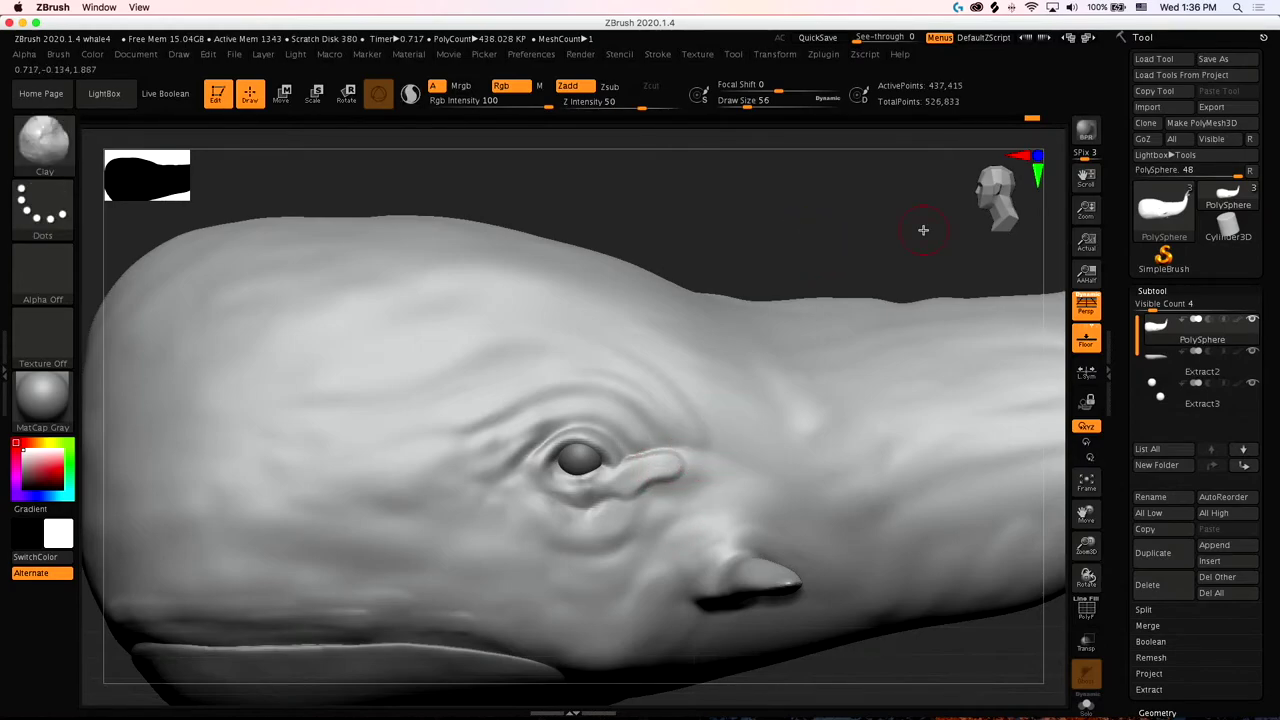
{"action": "mouse_move", "coordinate": [639, 472]}
{"action": "left_mouse_down"}
{"action": "mouse_move", "coordinate": [646, 480]}
{"action": "mouse_move", "coordinate": [621, 480]}
{"action": "mouse_move", "coordinate": [646, 463]}
{"action": "left_mouse_up"}
Sculpt folds along the whale's flank with the Standard brush, trying different draw sizes up to 128 and undoing unwanted strokes
{"action": "left_click", "coordinate": [740, 103]}
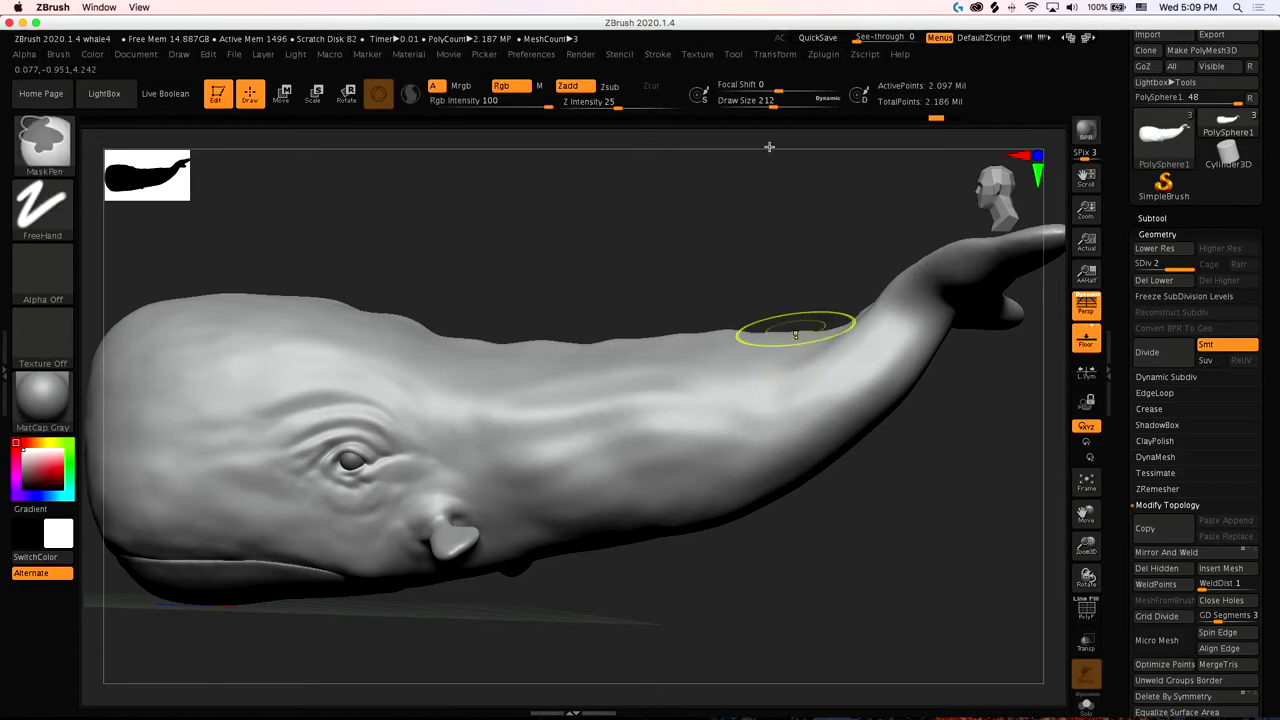
{"action": "left_click", "coordinate": [745, 100]}
{"action": "key", "text": "ctrl"}
{"action": "key", "text": "ctrl"}
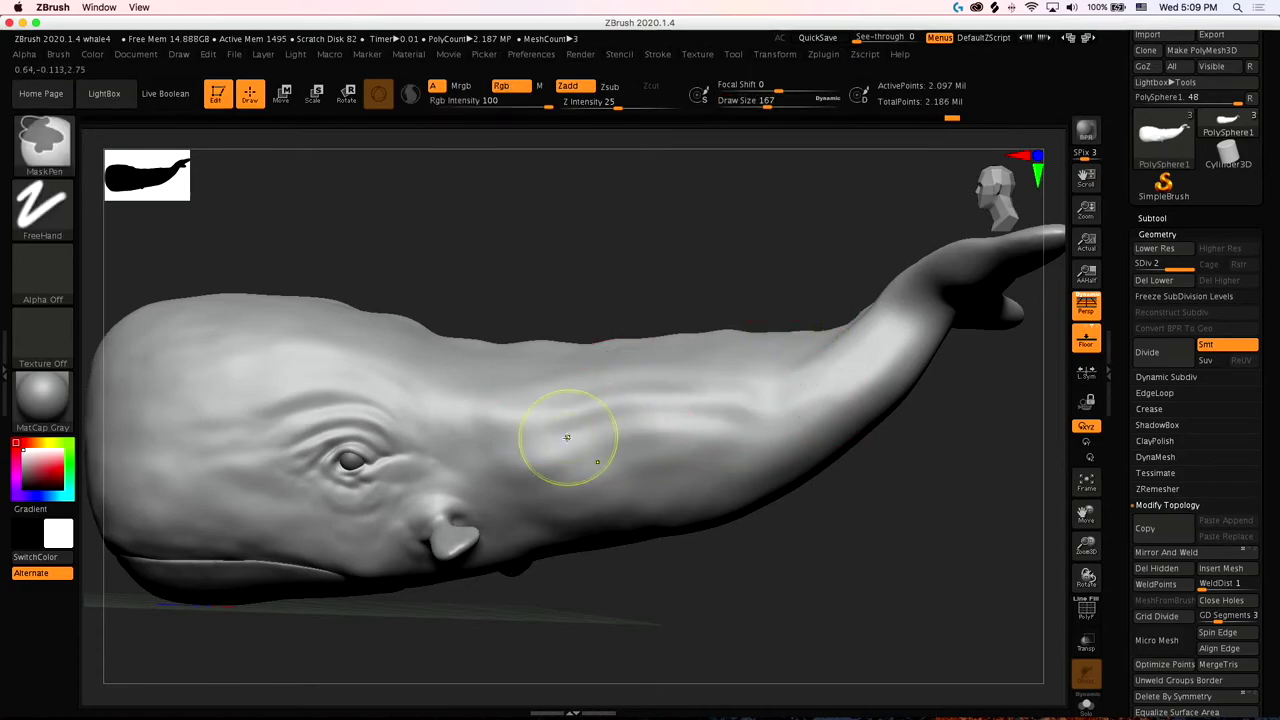
{"action": "key", "text": "ctrl+z"}
{"action": "mouse_move", "coordinate": [578, 454]}
{"action": "left_mouse_down"}
{"action": "mouse_move", "coordinate": [787, 423]}
{"action": "mouse_move", "coordinate": [728, 432]}
{"action": "left_mouse_up"}
{"action": "left_click", "coordinate": [753, 102]}
{"action": "key", "text": "ctrl+z"}
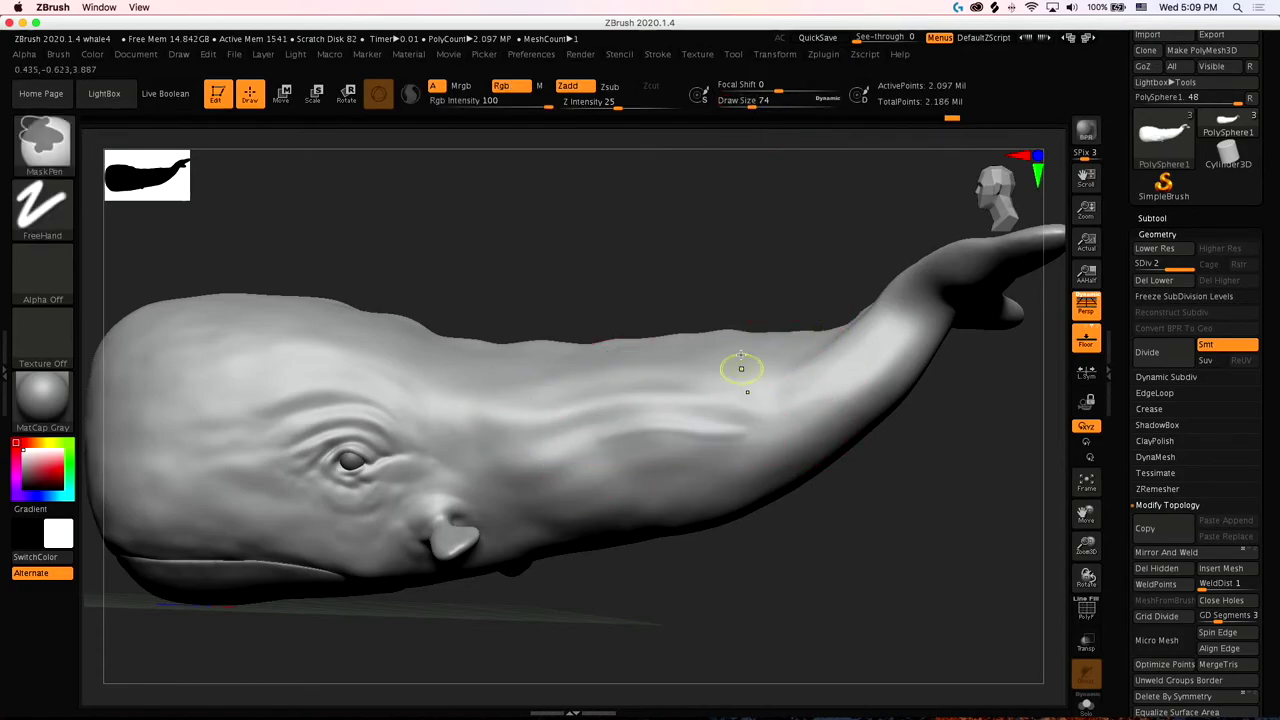
{"action": "left_click", "coordinate": [764, 100]}
{"action": "left_click_drag", "start_coordinate": [622, 445], "coordinate": [694, 443]}
{"action": "key", "text": "ctrl+z"}
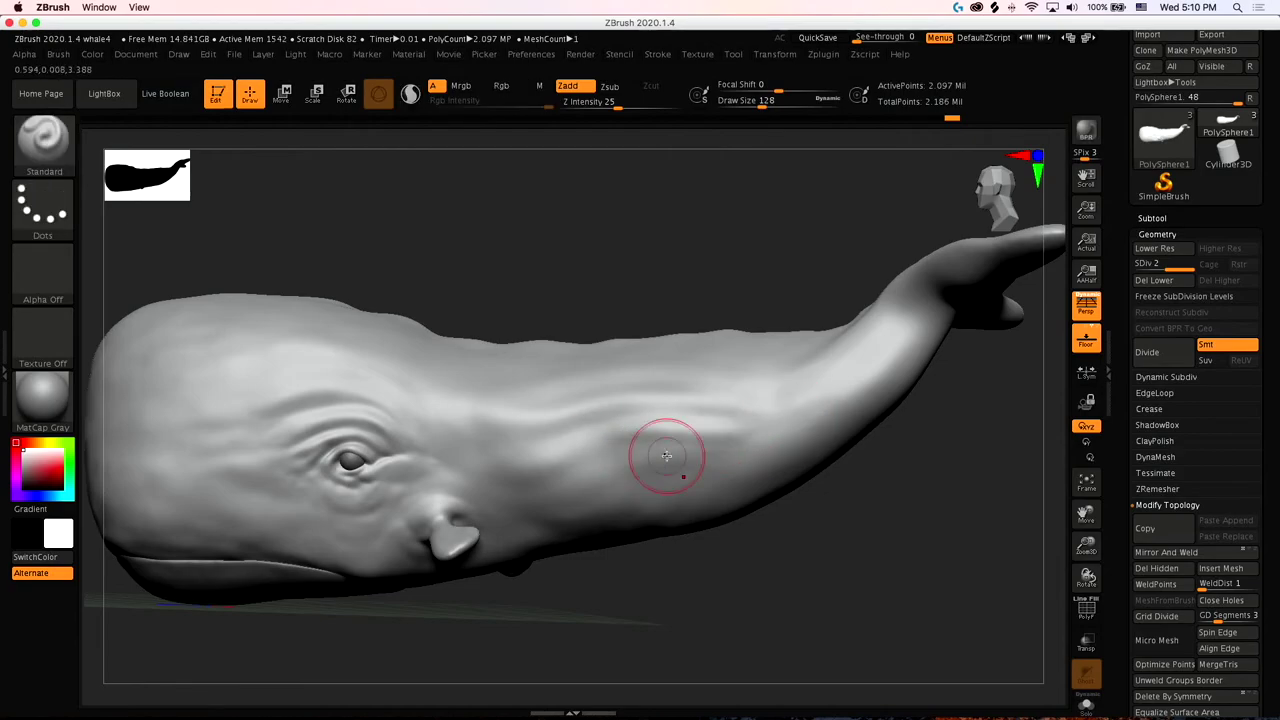
Smooth the flank folds, enlarging the draw size to 234 for broader softening
{"action": "mouse_move", "coordinate": [880, 563]}
{"action": "left_mouse_down"}
{"action": "mouse_move", "coordinate": [890, 621]}
{"action": "mouse_move", "coordinate": [800, 550]}
{"action": "mouse_move", "coordinate": [838, 421]}
{"action": "left_mouse_up"}
{"action": "right_click_drag", "start_coordinate": [838, 421], "coordinate": [616, 390], "text": "shift"}
{"action": "left_click_drag", "start_coordinate": [658, 448], "coordinate": [712, 483], "text": "shift"}
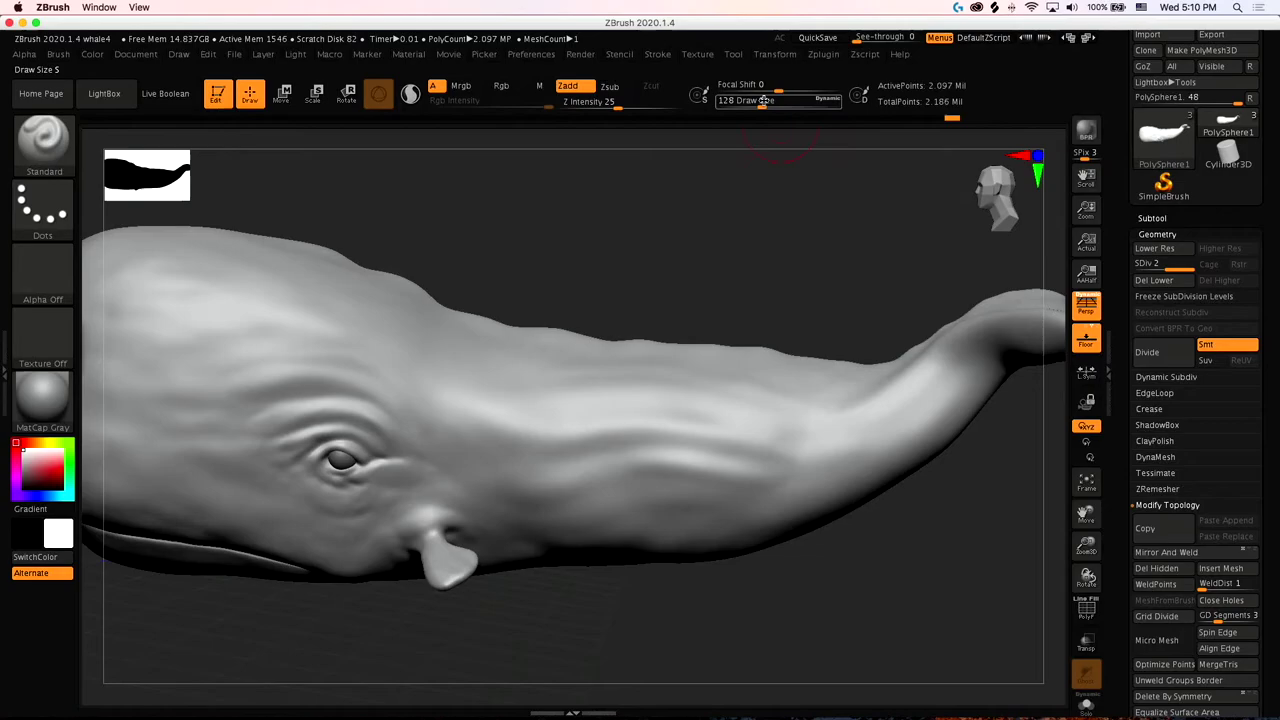
{"action": "left_click_drag", "start_coordinate": [763, 104], "coordinate": [777, 104]}
{"action": "left_click_drag", "start_coordinate": [694, 463], "coordinate": [762, 473], "text": "shift"}
{"action": "mouse_move", "coordinate": [783, 443]}
{"action": "right_mouse_down"}
{"action": "mouse_move", "coordinate": [846, 617]}
{"action": "mouse_move", "coordinate": [846, 574]}
{"action": "mouse_move", "coordinate": [703, 597]}
{"action": "right_mouse_up"}
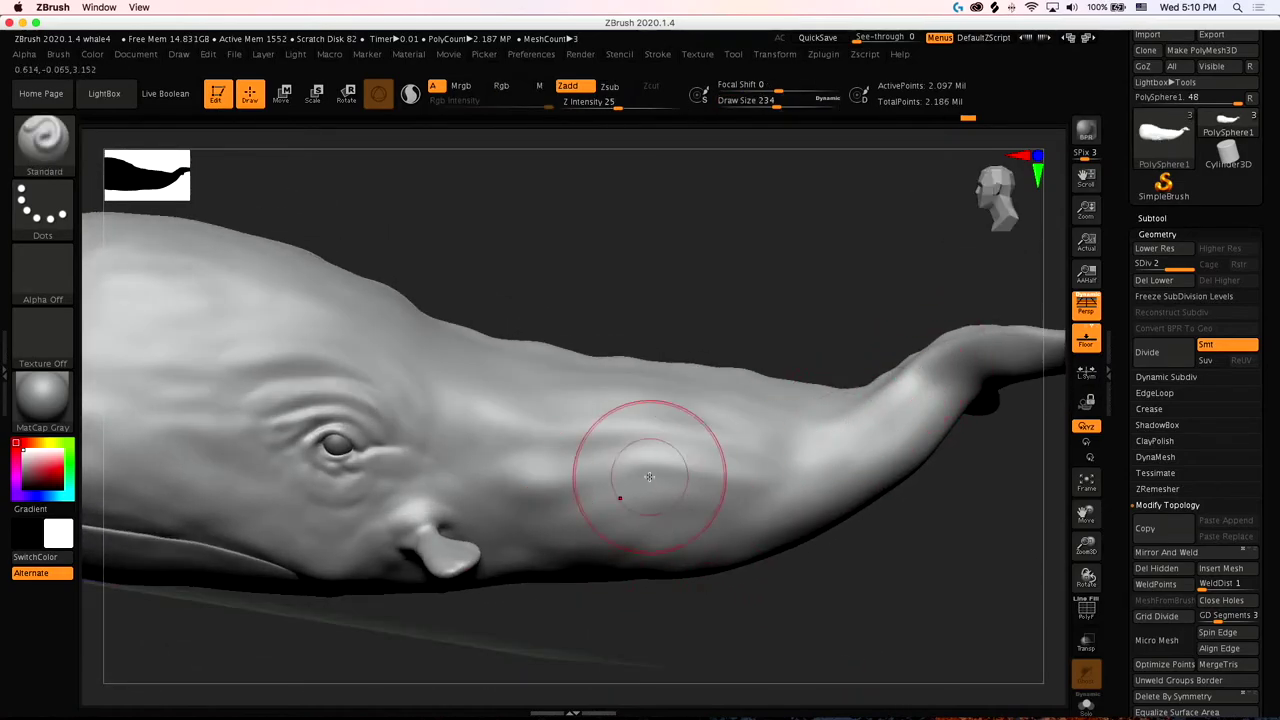
Reduce the draw size to 94 and rework the long flank folds with the Standard brush
{"action": "key", "text": "bracketleft"}
{"action": "key", "text": "bracketleft"}
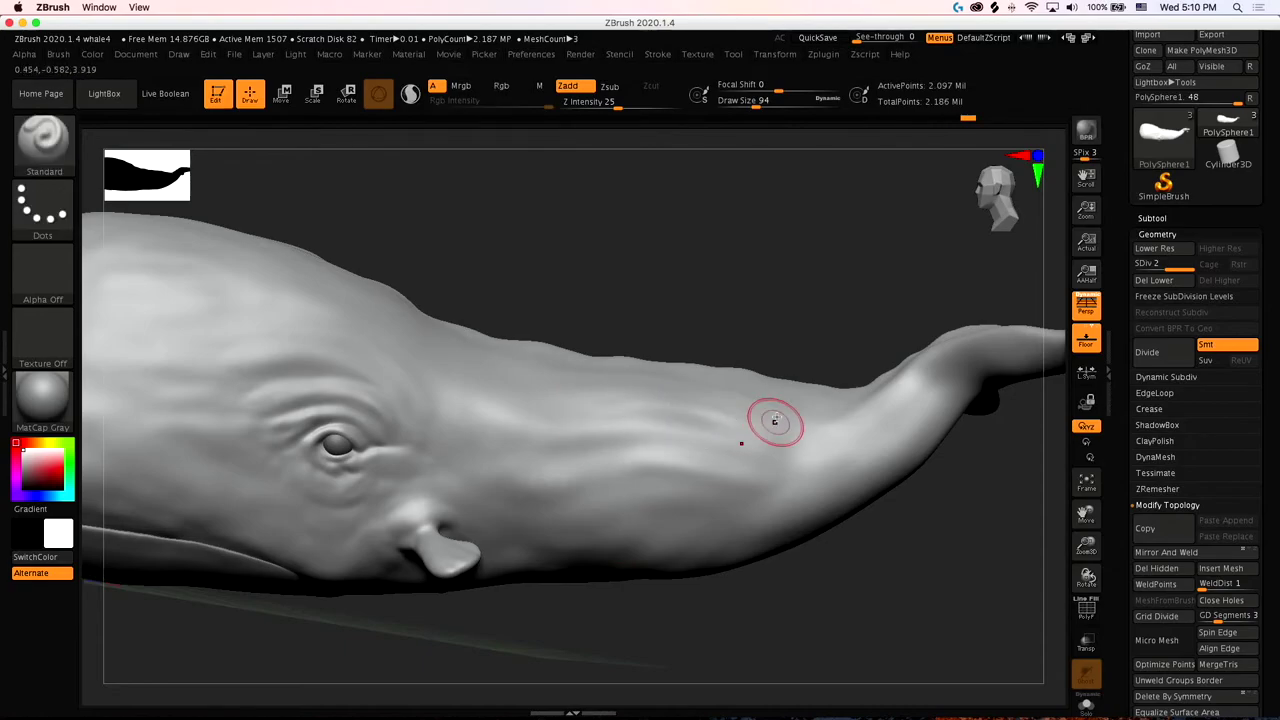
{"action": "key", "text": "shift"}
{"action": "mouse_move", "coordinate": [905, 525]}
{"action": "left_mouse_down"}
{"action": "mouse_move", "coordinate": [931, 554]}
{"action": "mouse_move", "coordinate": [935, 630]}
{"action": "left_mouse_up"}
Reduce the draw size to 46 and try Standard brush ridges along the narrow tail stem, undoing unwanted strokes
{"action": "mouse_move", "coordinate": [970, 313]}
{"action": "left_mouse_down"}
{"action": "mouse_move", "coordinate": [945, 314]}
{"action": "mouse_move", "coordinate": [842, 384]}
{"action": "left_mouse_up"}
{"action": "key", "text": "ctrl+z"}
{"action": "left_click_drag", "start_coordinate": [756, 103], "coordinate": [744, 104]}
{"action": "left_click_drag", "start_coordinate": [908, 337], "coordinate": [792, 410]}
{"action": "left_click_drag", "start_coordinate": [936, 528], "coordinate": [941, 496]}
{"action": "key", "text": "ctrl+z"}
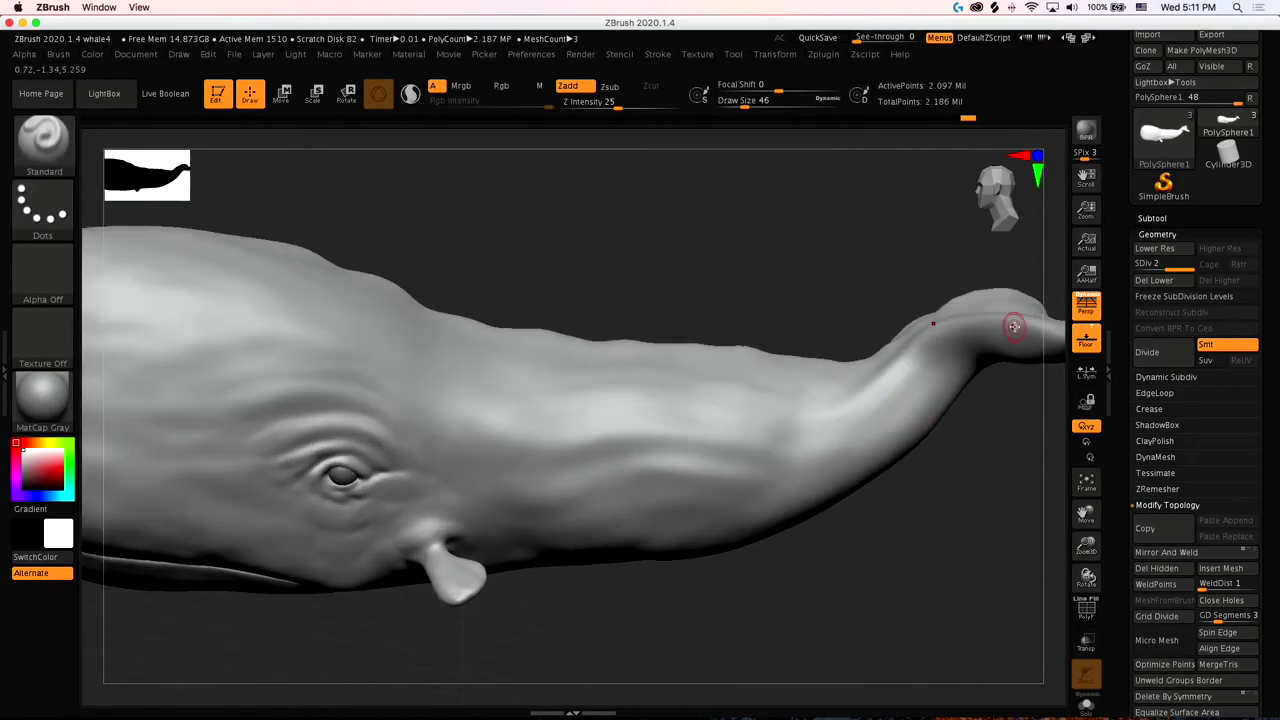
{"action": "mouse_move", "coordinate": [911, 340]}
{"action": "left_mouse_down"}
{"action": "mouse_move", "coordinate": [817, 416]}
{"action": "mouse_move", "coordinate": [786, 416]}
{"action": "mouse_move", "coordinate": [866, 389]}
{"action": "left_mouse_up"}
{"action": "key", "text": "ctrl+z"}
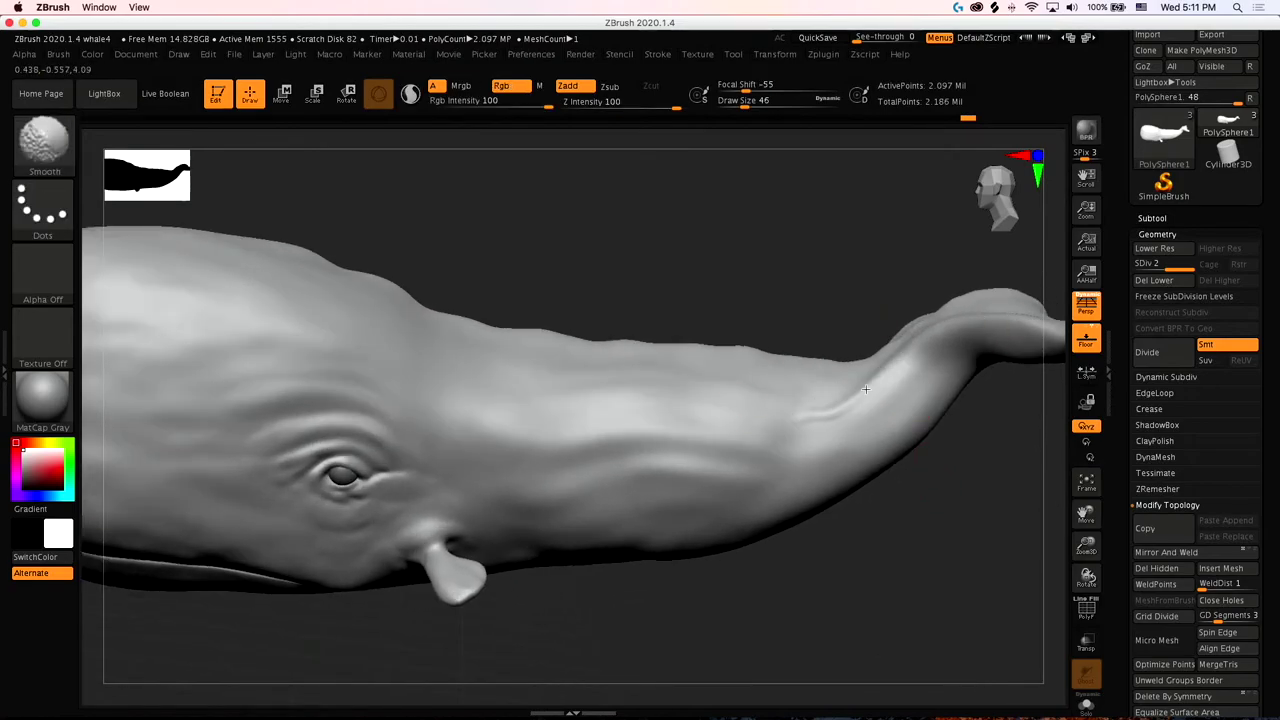
Check the tail from above and the side, and sculpt a fold from the tail stem into the flank with the Standard brush
{"action": "mouse_move", "coordinate": [914, 602]}
{"action": "right_mouse_down"}
{"action": "mouse_move", "coordinate": [963, 591]}
{"action": "mouse_move", "coordinate": [805, 406]}
{"action": "right_mouse_up"}
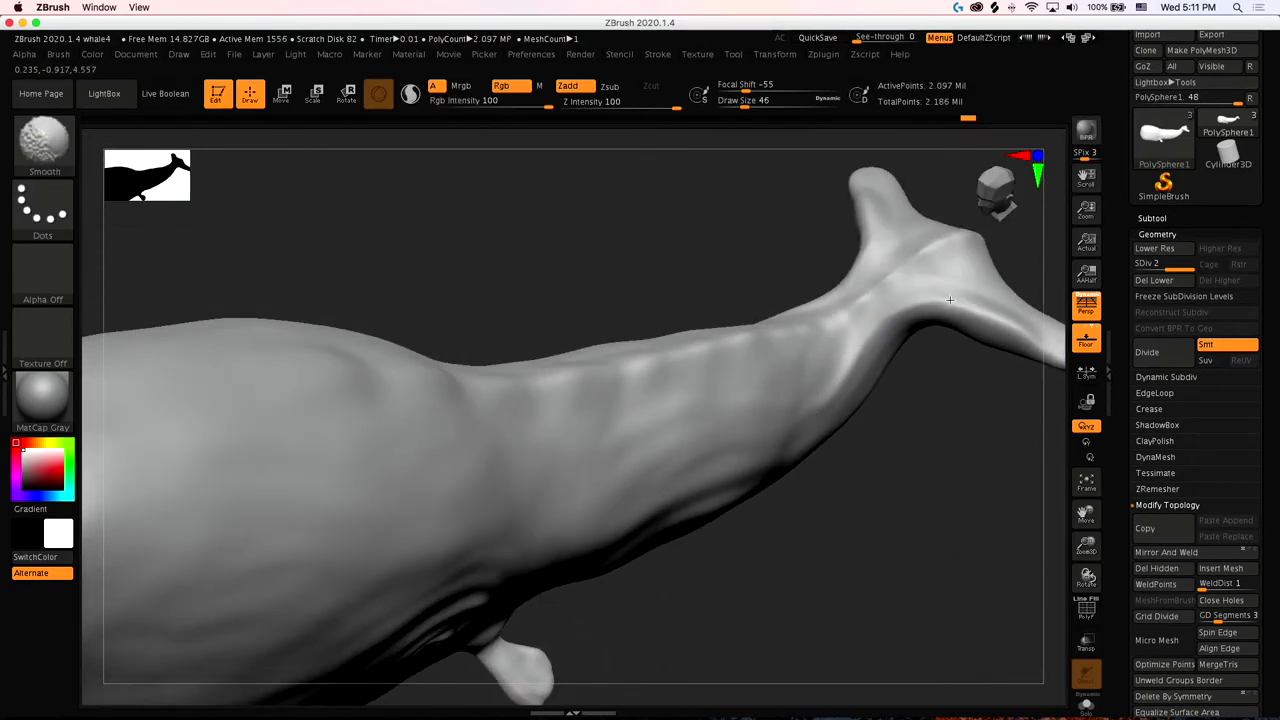
{"action": "right_click_drag", "start_coordinate": [911, 492], "coordinate": [780, 477]}
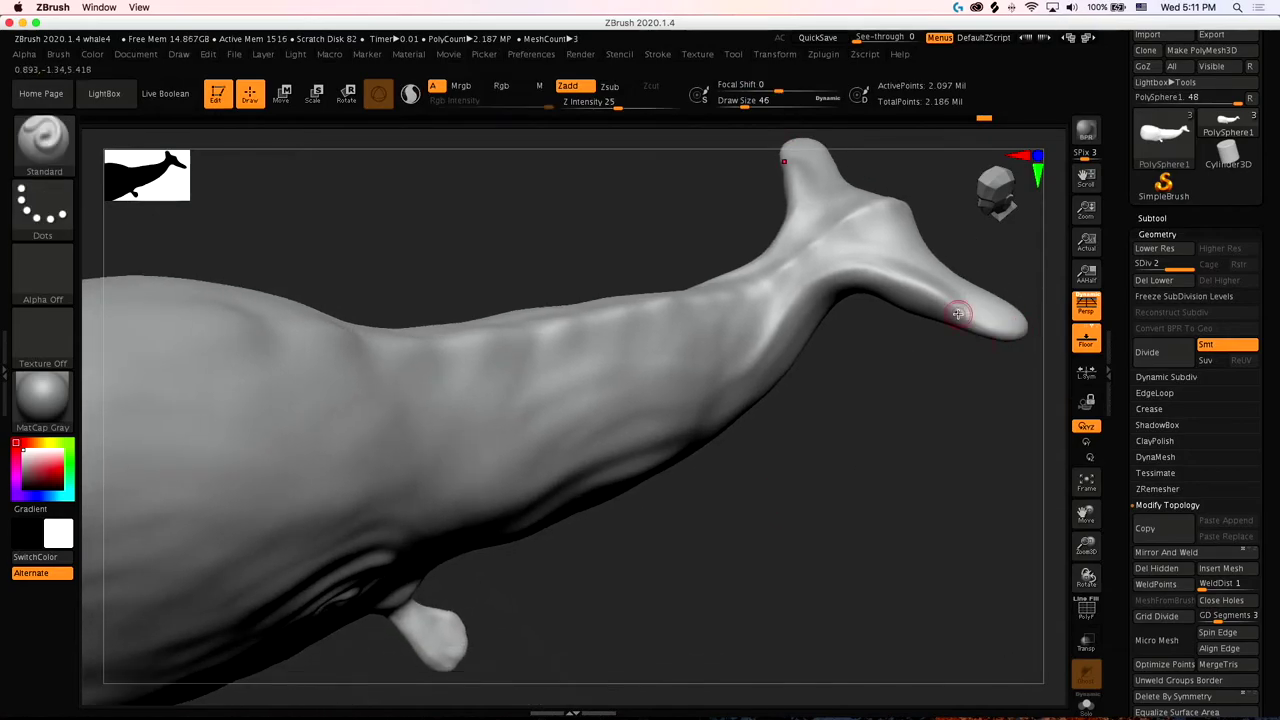
{"action": "mouse_move", "coordinate": [906, 463]}
{"action": "right_mouse_down"}
{"action": "mouse_move", "coordinate": [886, 506]}
{"action": "mouse_move", "coordinate": [894, 466]}
{"action": "right_mouse_up"}
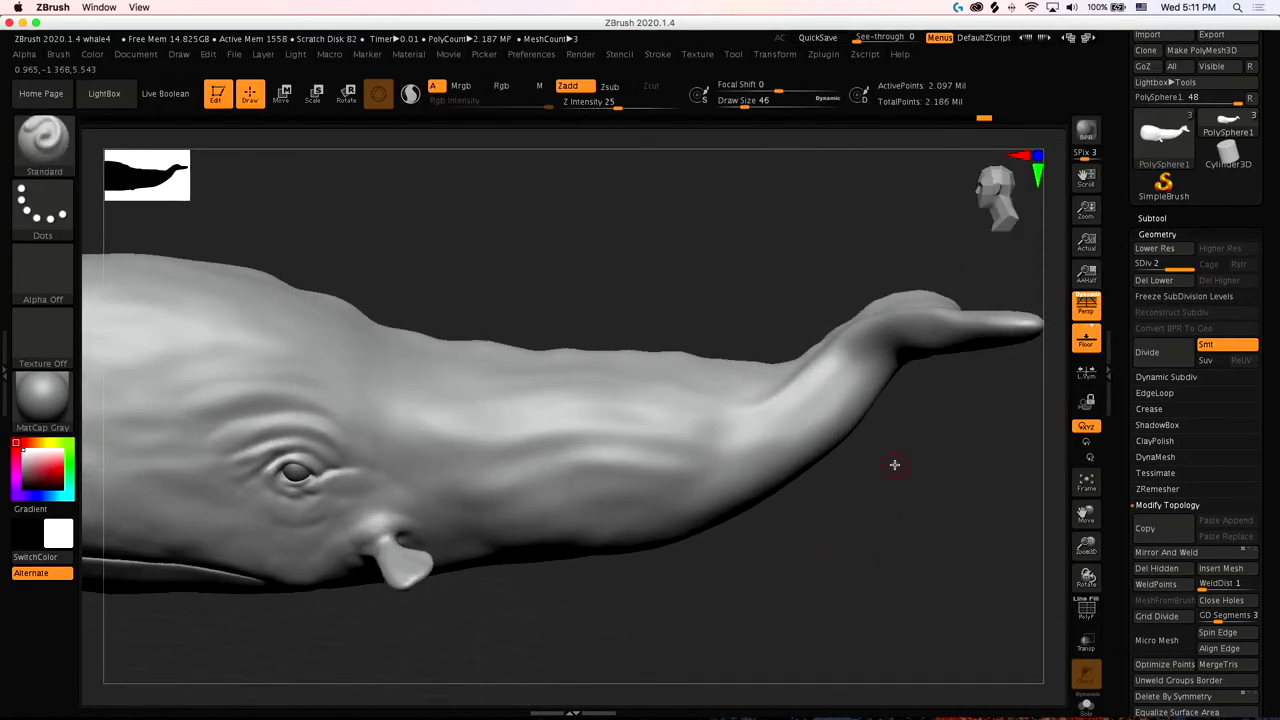
{"action": "left_click_drag", "start_coordinate": [800, 398], "coordinate": [715, 428]}
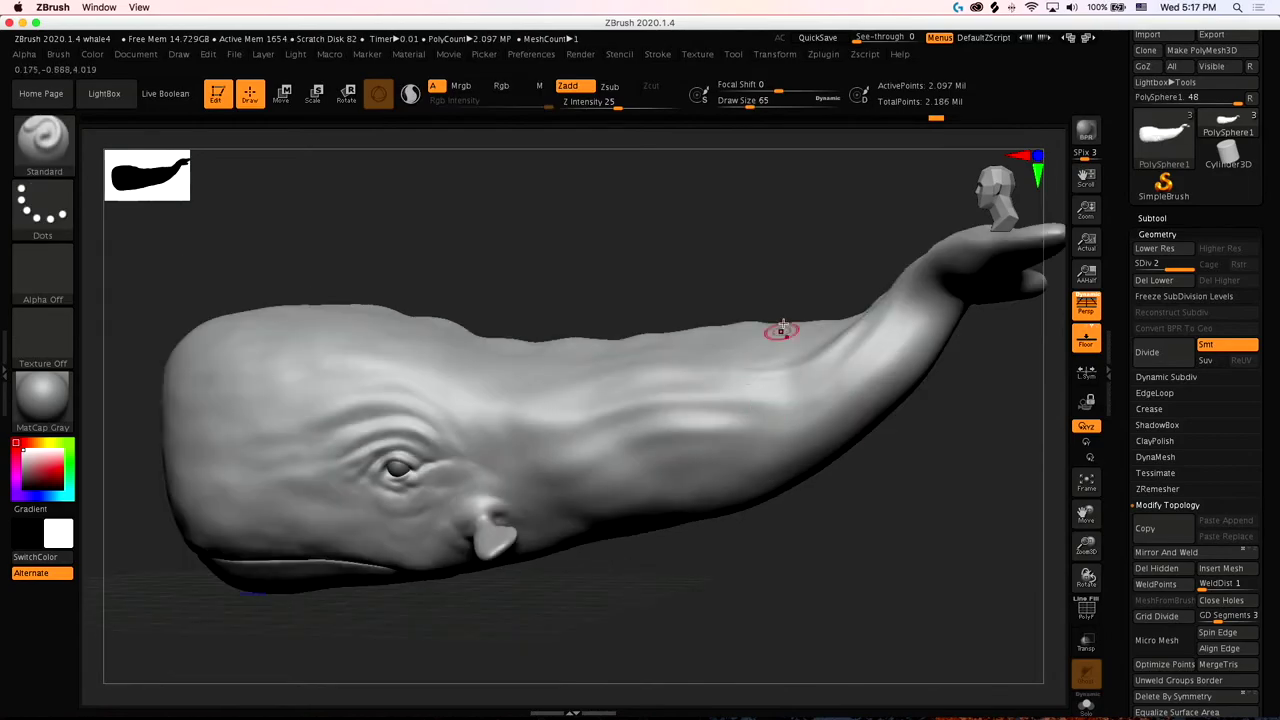
{"action": "key", "text": "shift"}
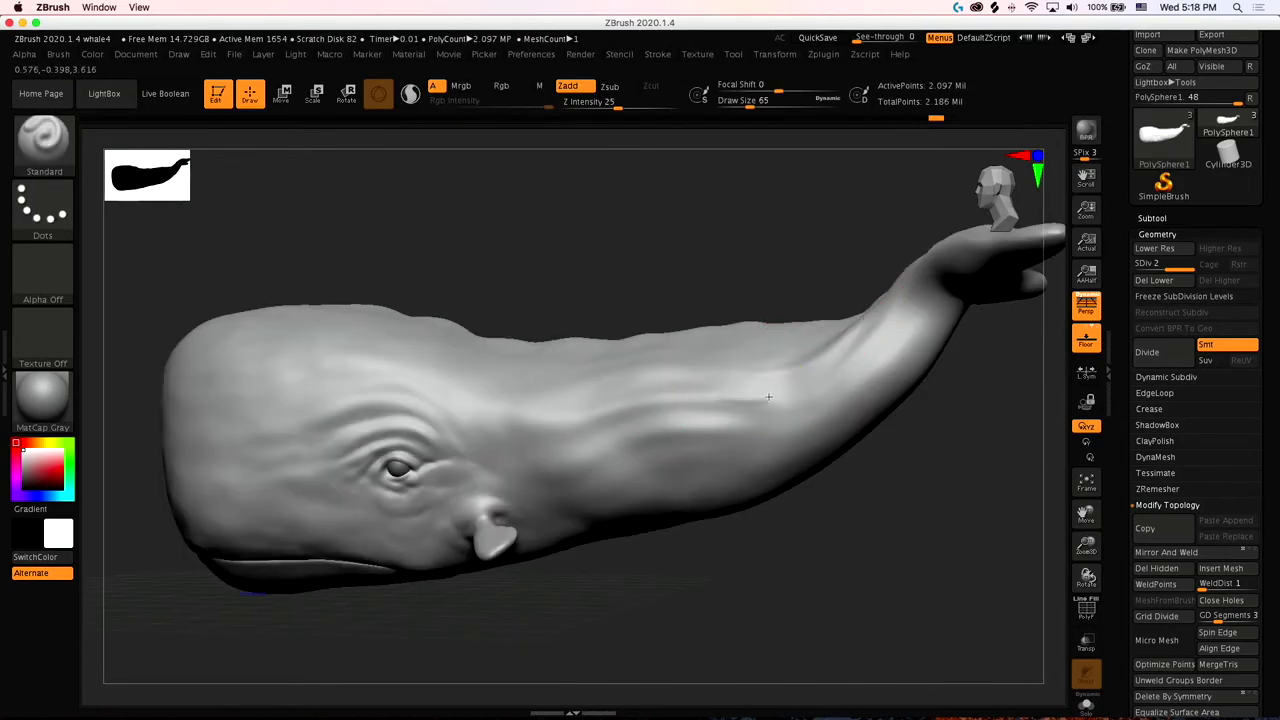
{"action": "key", "text": "ctrl"}
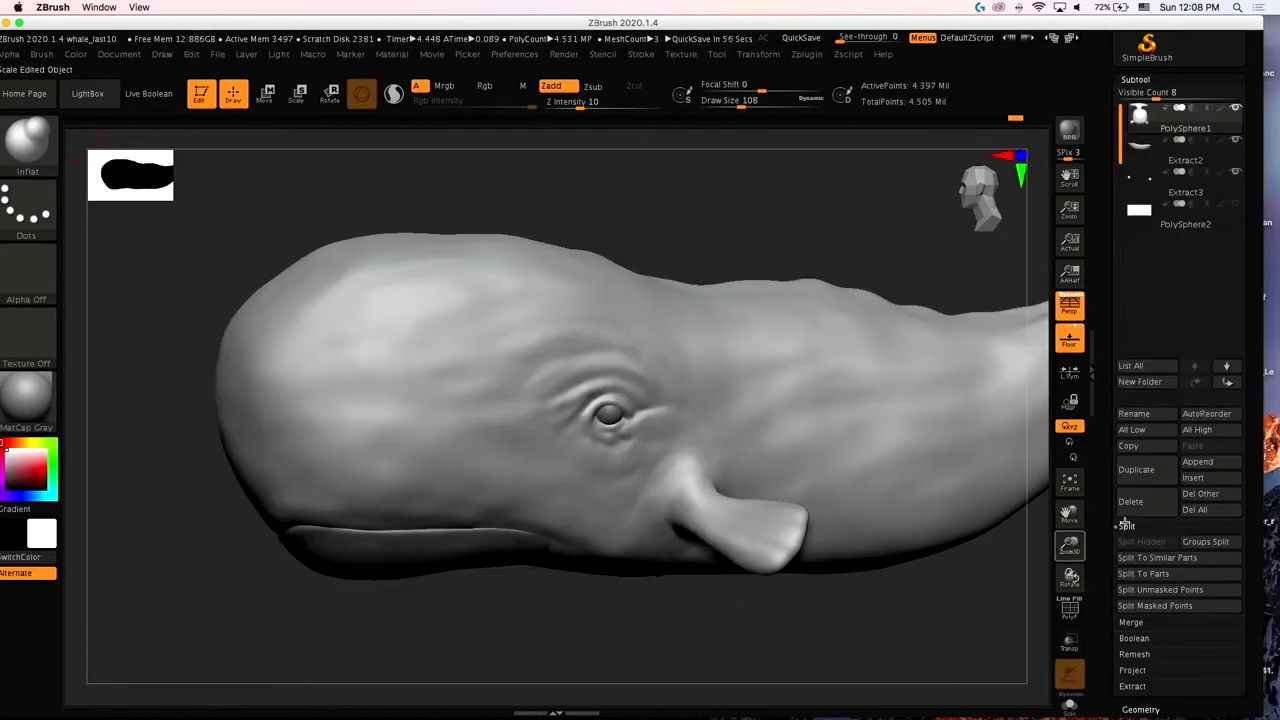
Frame the whole whale and smooth the front of its head at draw size 108
{"action": "left_click", "coordinate": [1069, 484]}
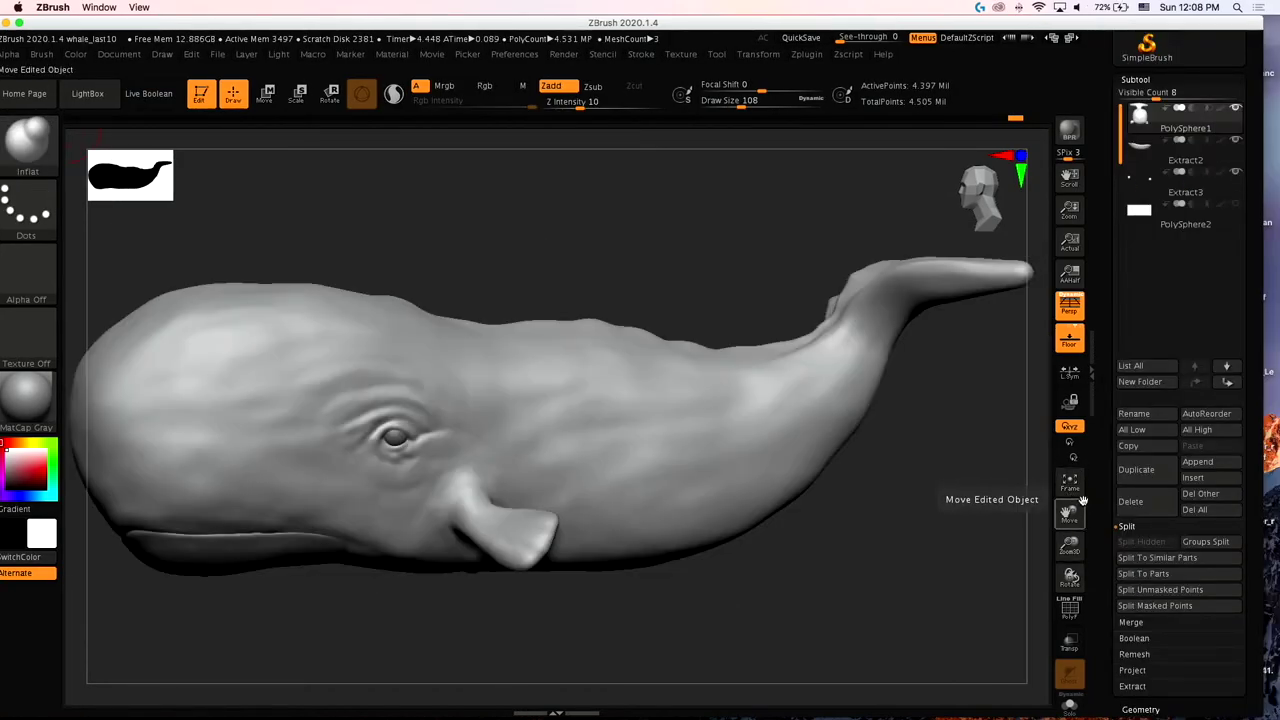
{"action": "mouse_move", "coordinate": [1077, 550]}
{"action": "left_mouse_down"}
{"action": "mouse_move", "coordinate": [1042, 545]}
{"action": "mouse_move", "coordinate": [1087, 543]}
{"action": "mouse_move", "coordinate": [1072, 545]}
{"action": "left_mouse_up"}
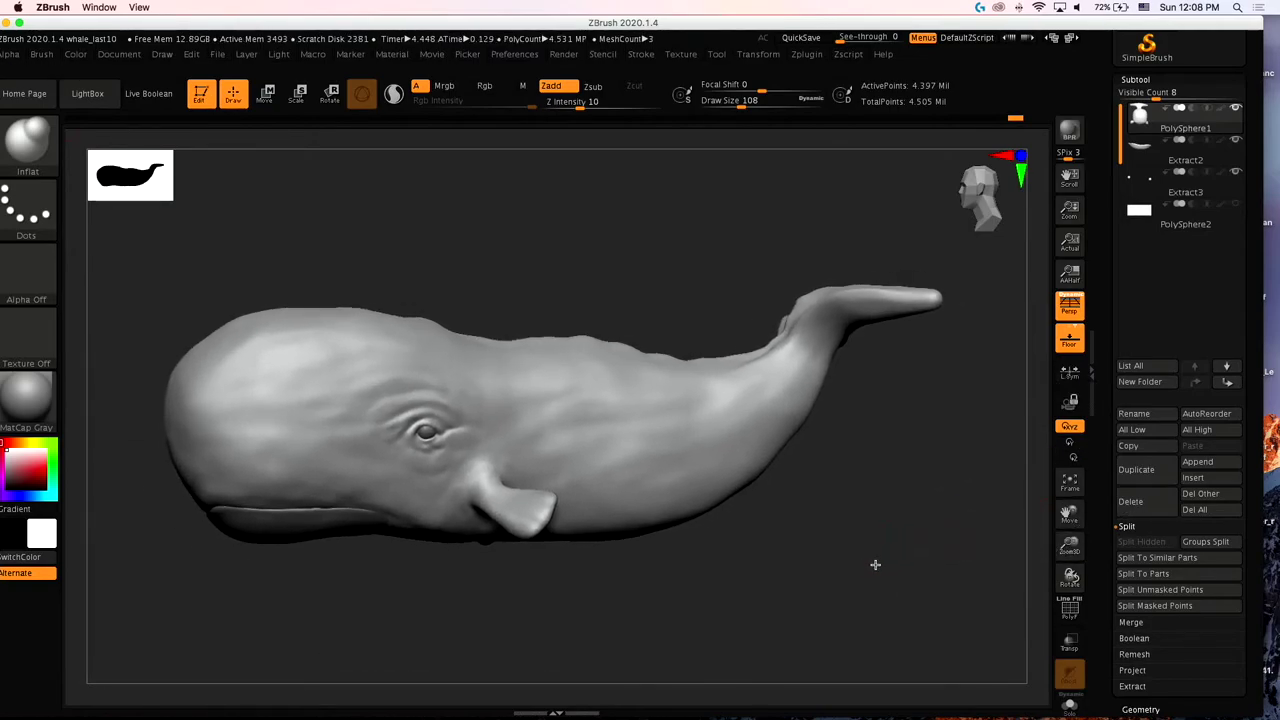
{"action": "left_click_drag", "start_coordinate": [875, 565], "coordinate": [894, 574]}
{"action": "key", "text": "shift"}
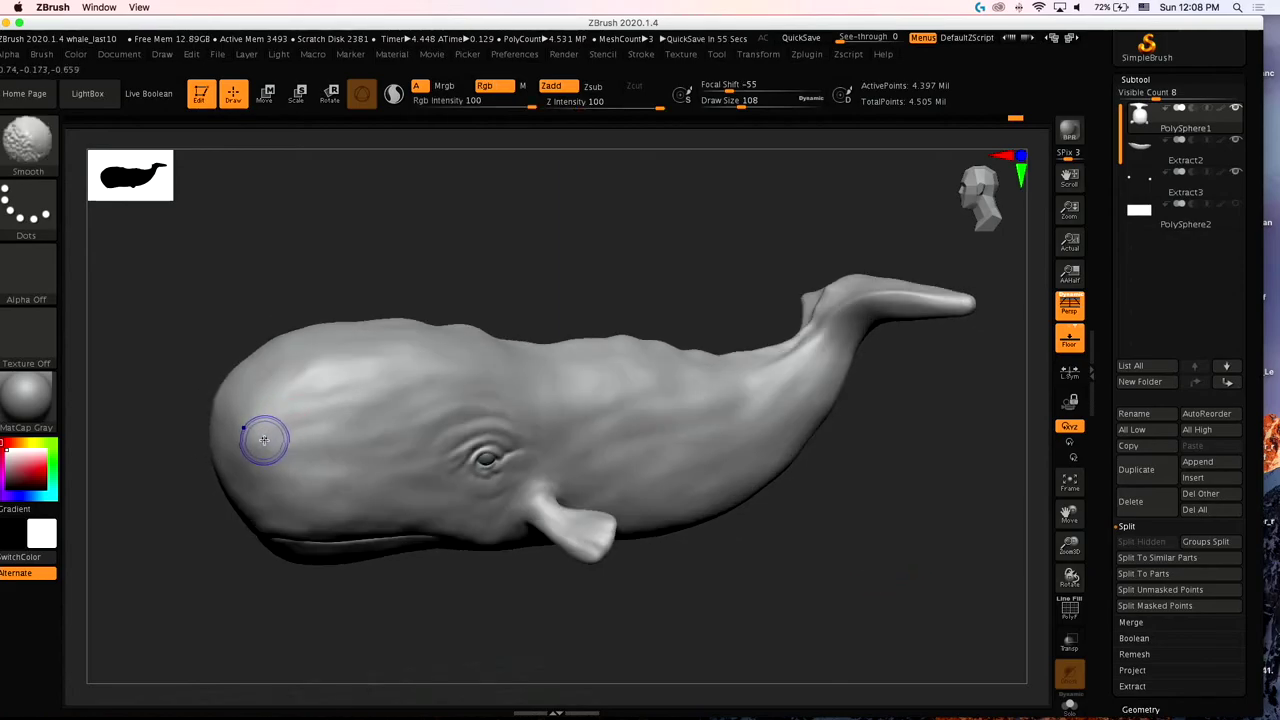
{"action": "mouse_move", "coordinate": [264, 440]}
{"action": "left_mouse_down", "text": "shift"}
{"action": "mouse_move", "coordinate": [231, 455]}
{"action": "mouse_move", "coordinate": [316, 412]}
{"action": "mouse_move", "coordinate": [242, 451]}
{"action": "left_mouse_up", "text": "shift"}
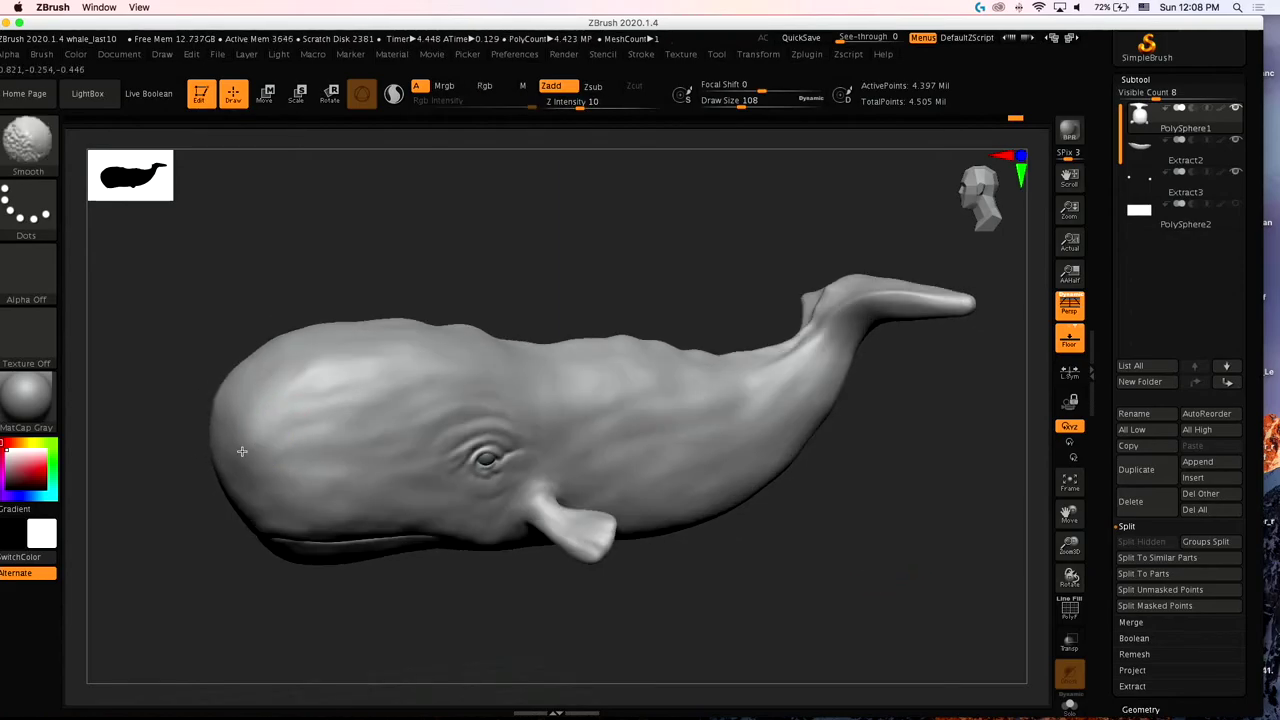